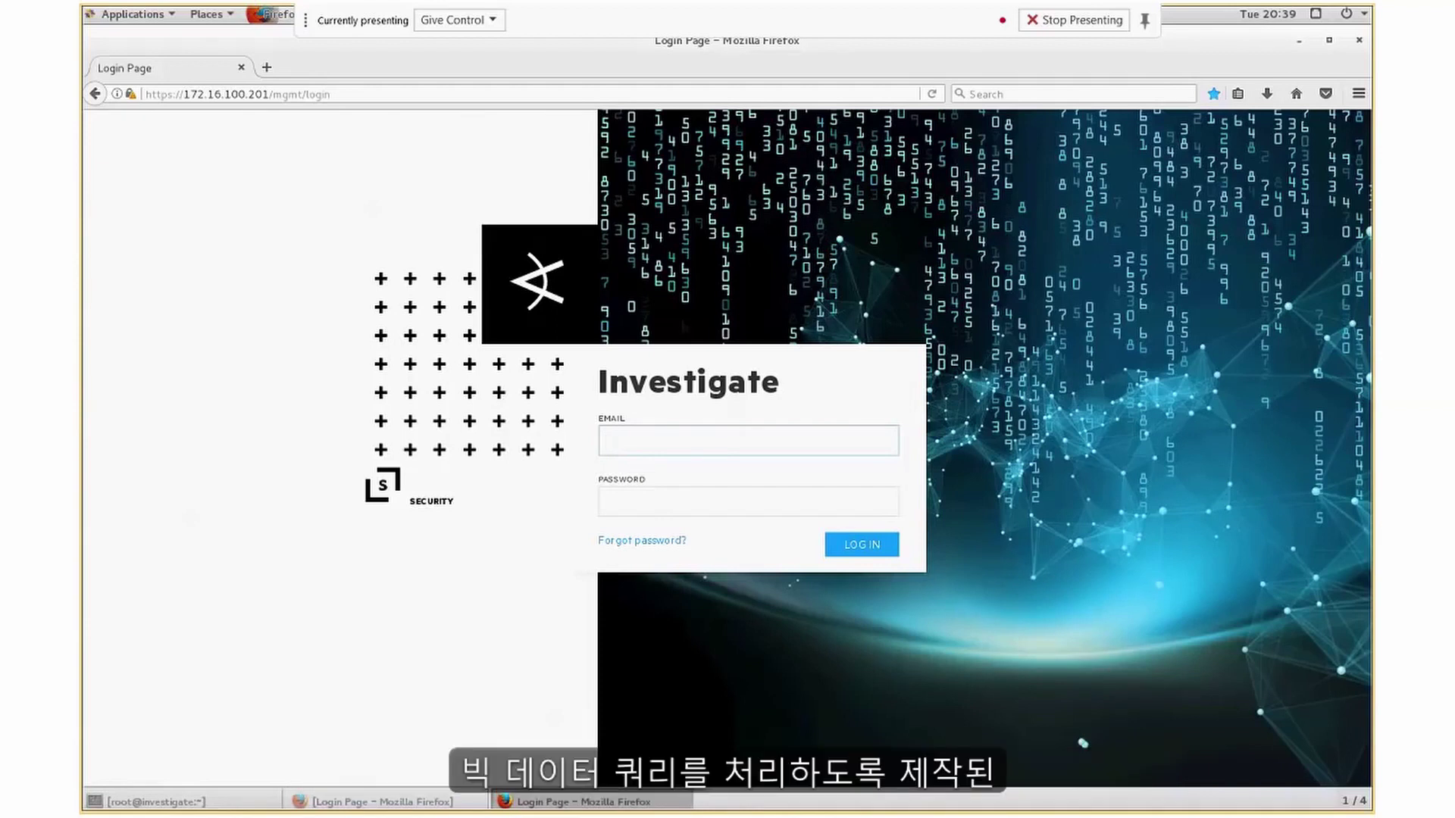
- Enter the account e-mail and password on the login form and submit them
click(609, 440)
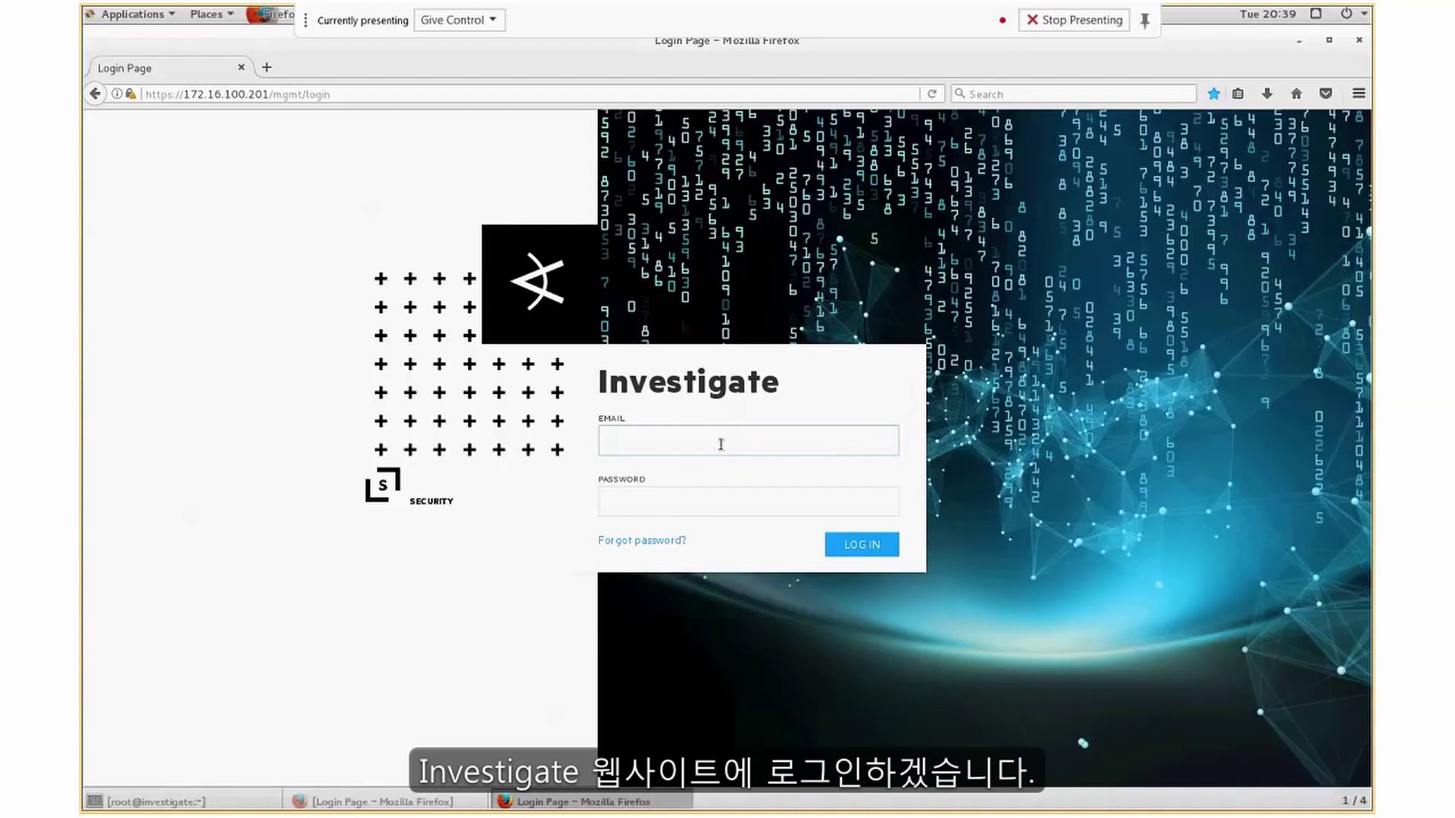
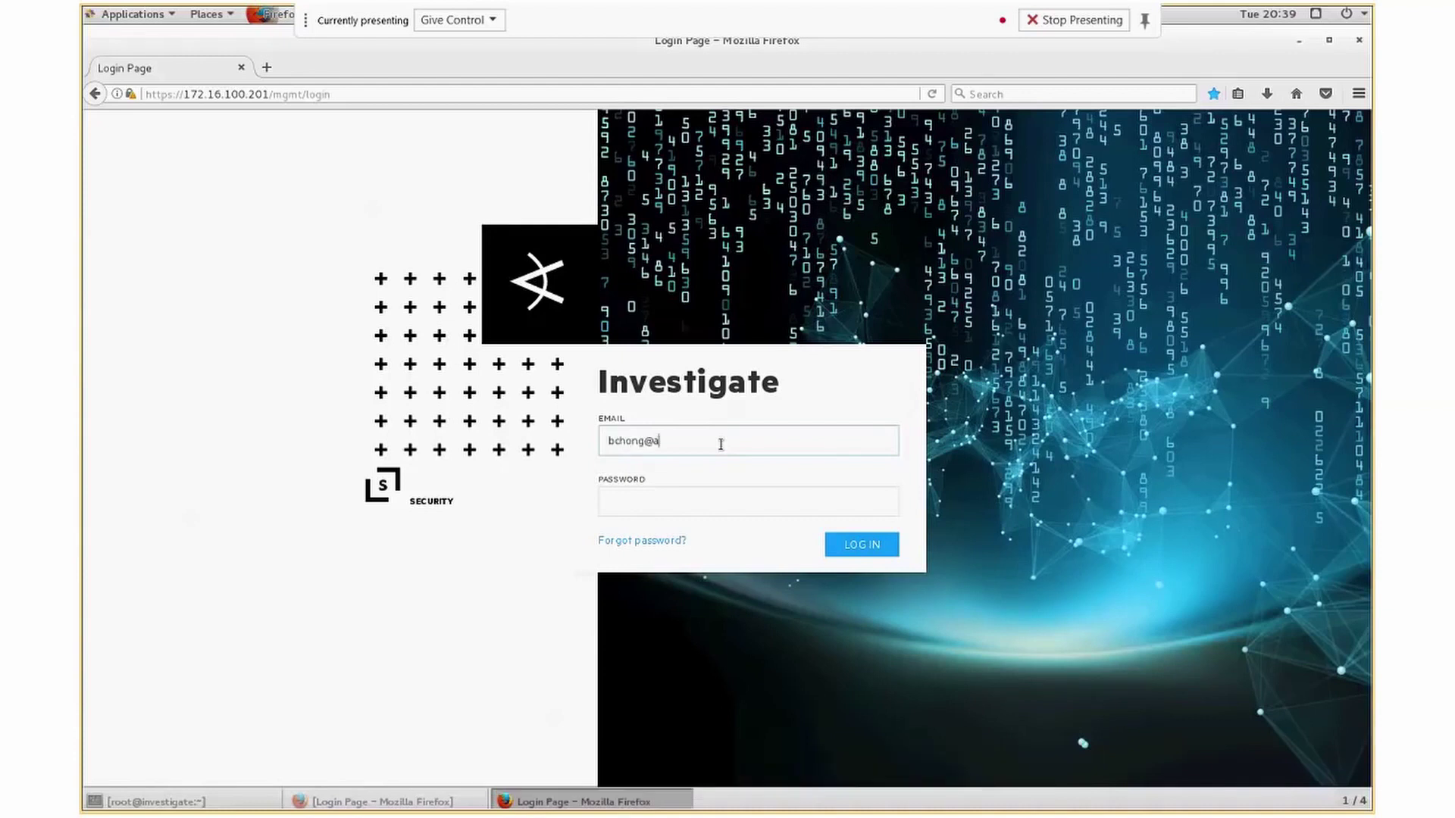
key(Tab)
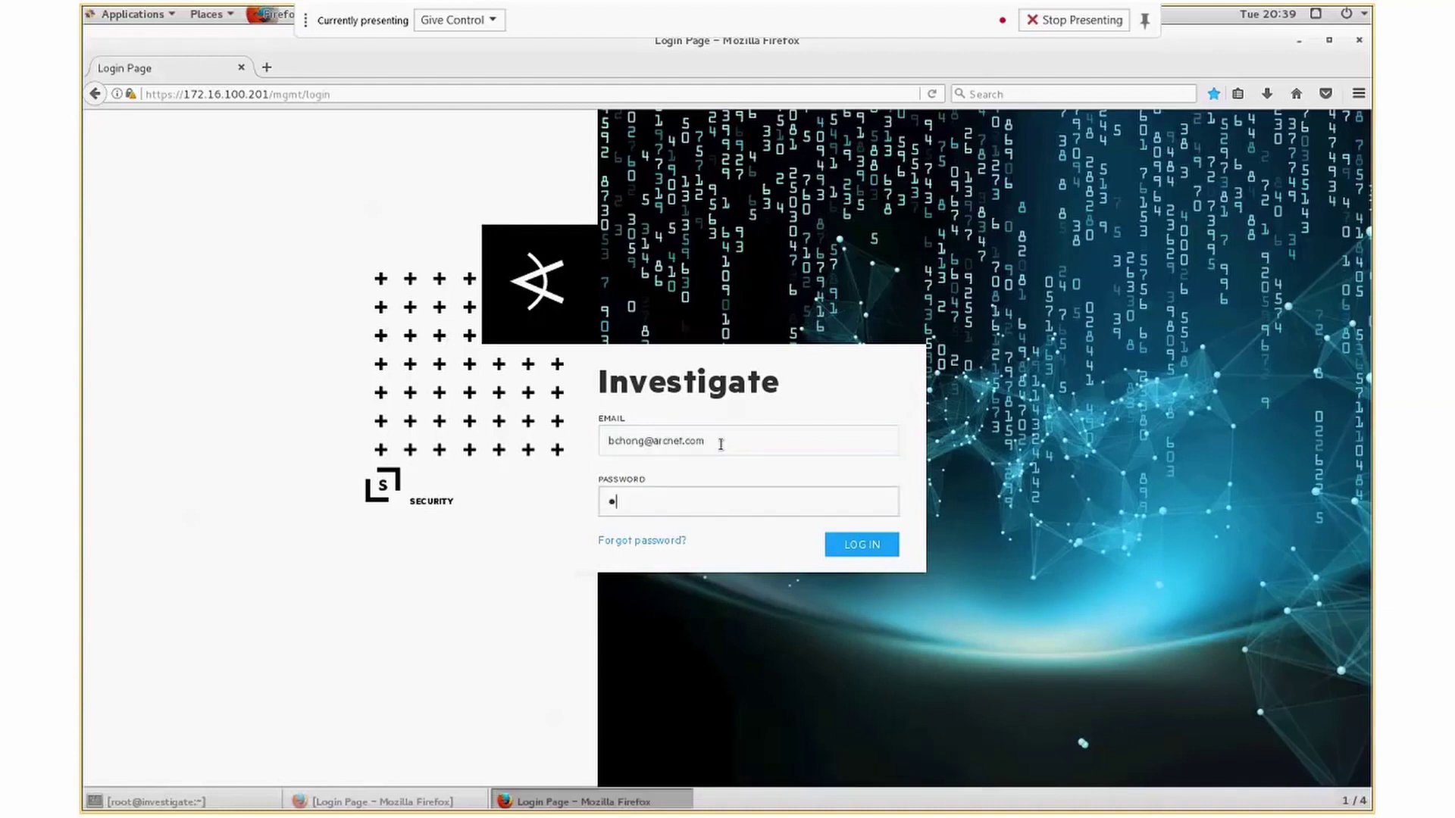
key(Return)
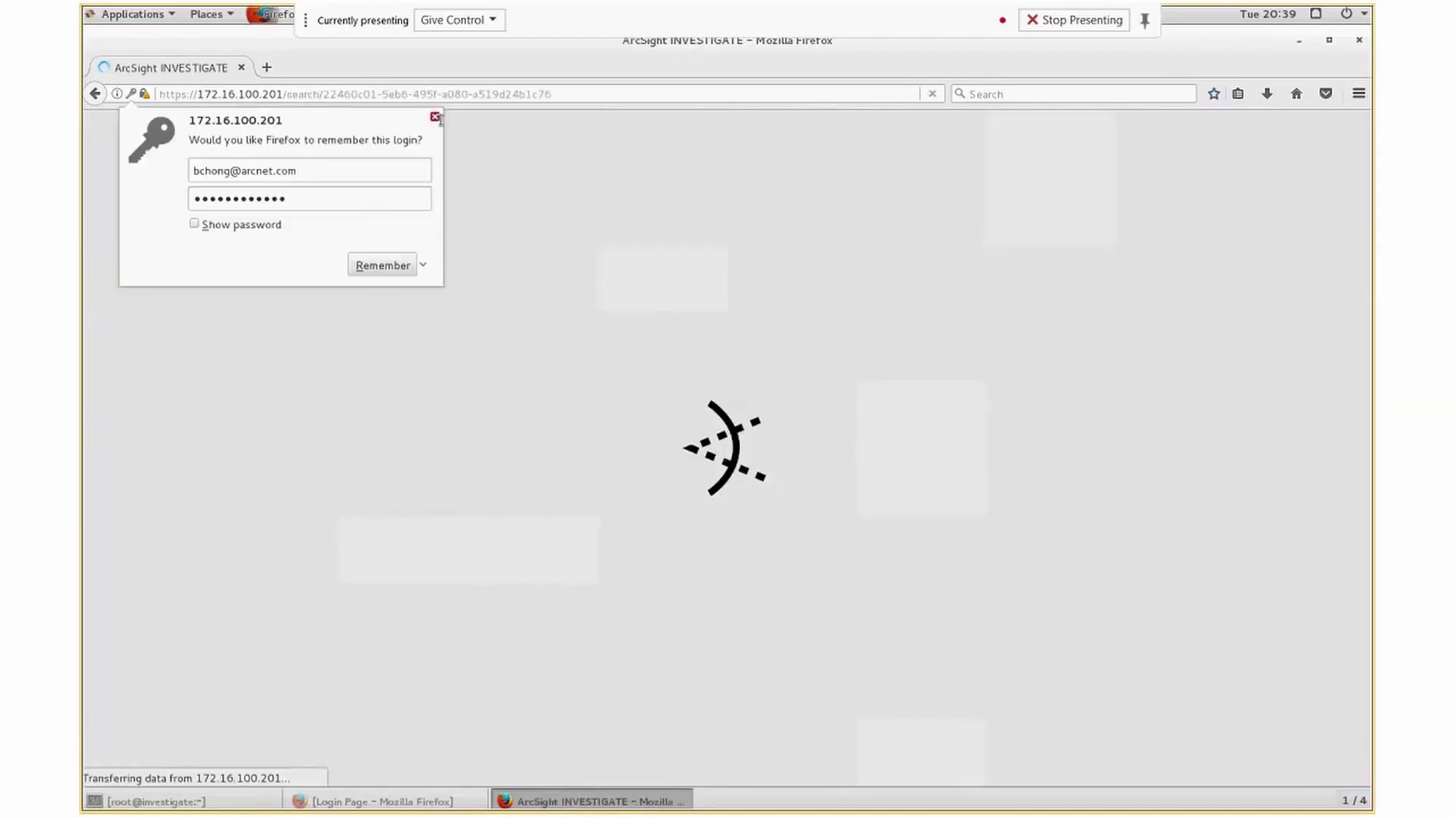
- Dismiss Firefox's prompt to remember the login
click(437, 118)
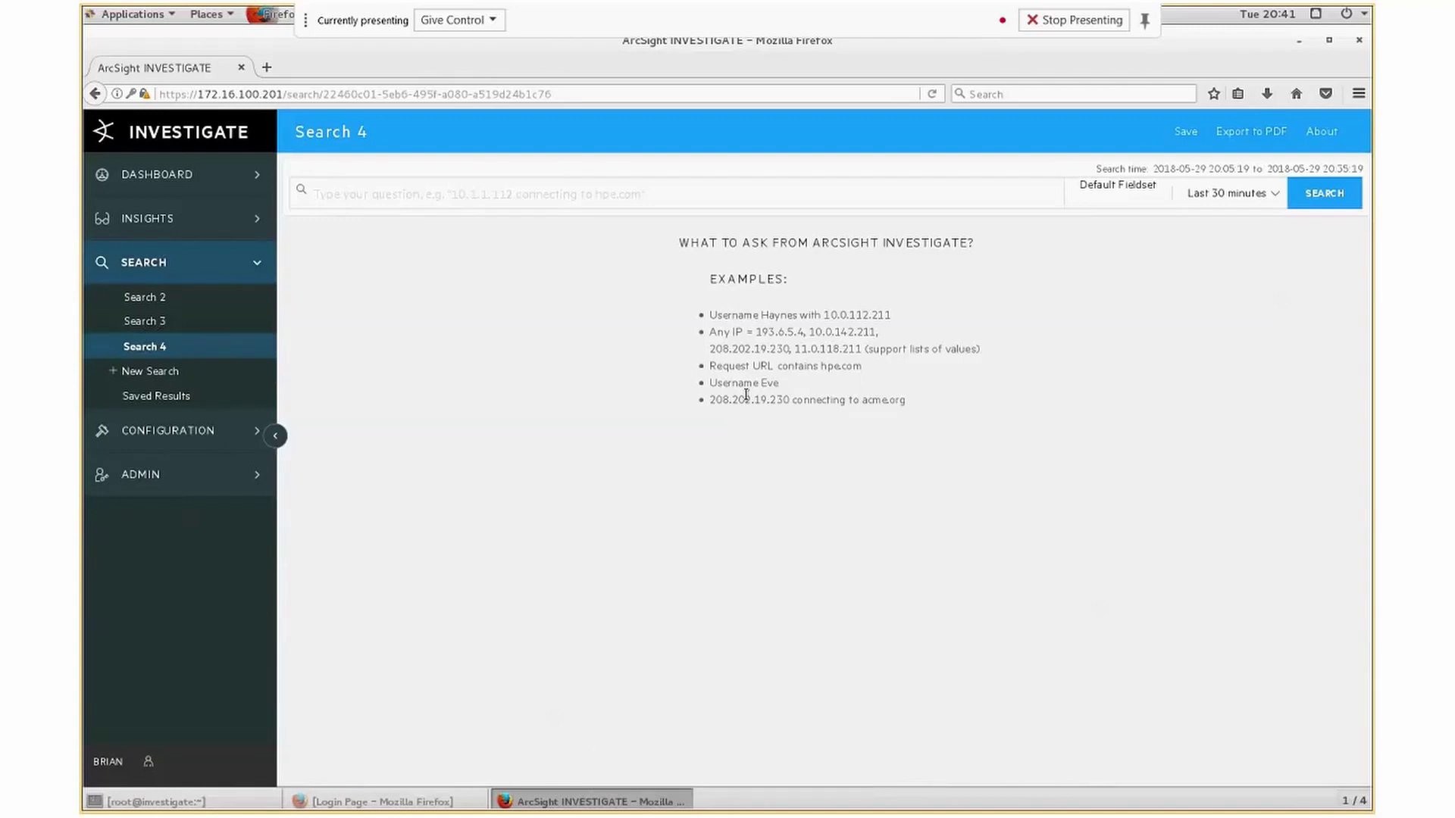
- Type 'ste' in the Search 4 query box to narrow field suggestions to Source Username
click(464, 197)
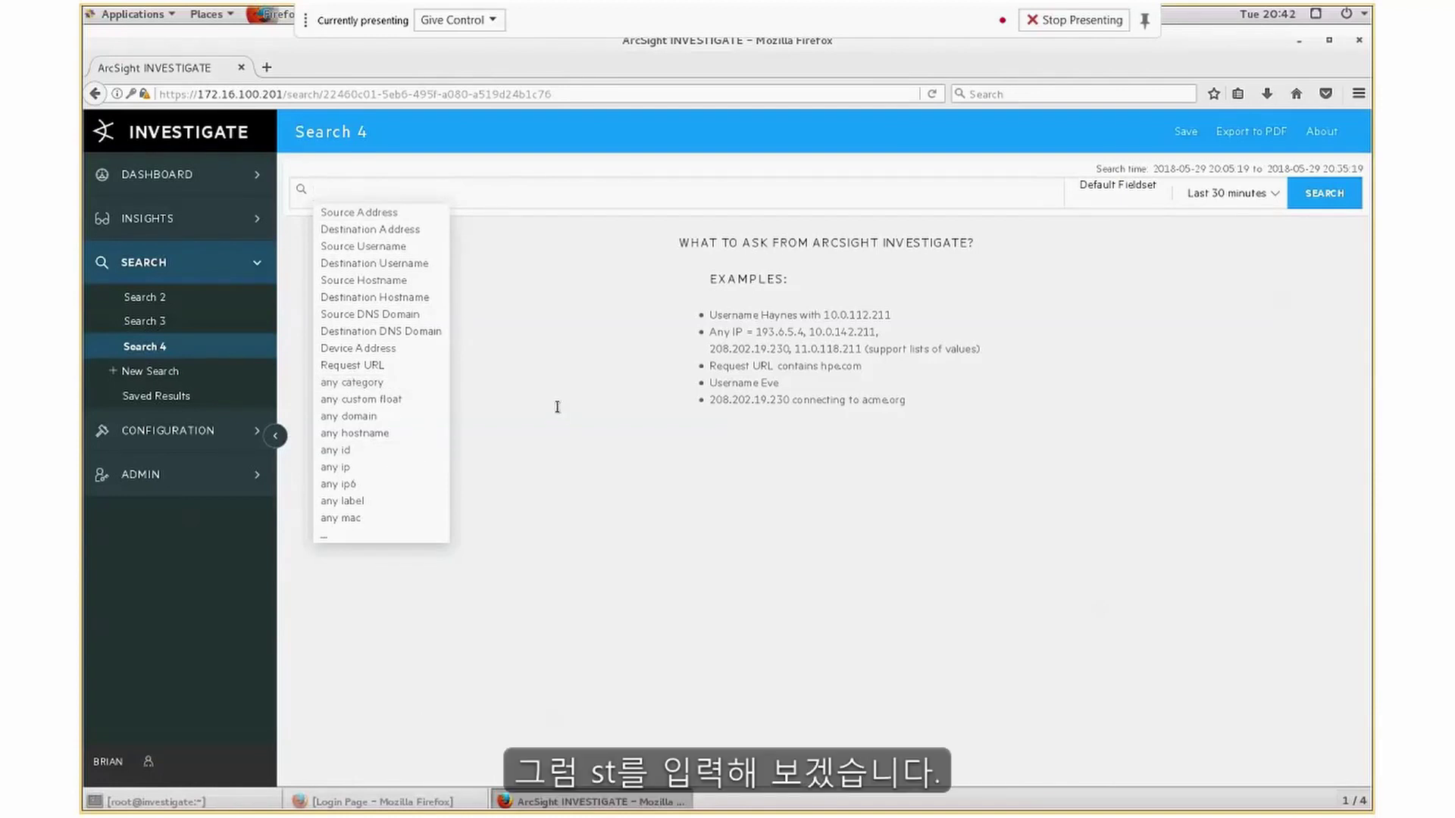
text(st)
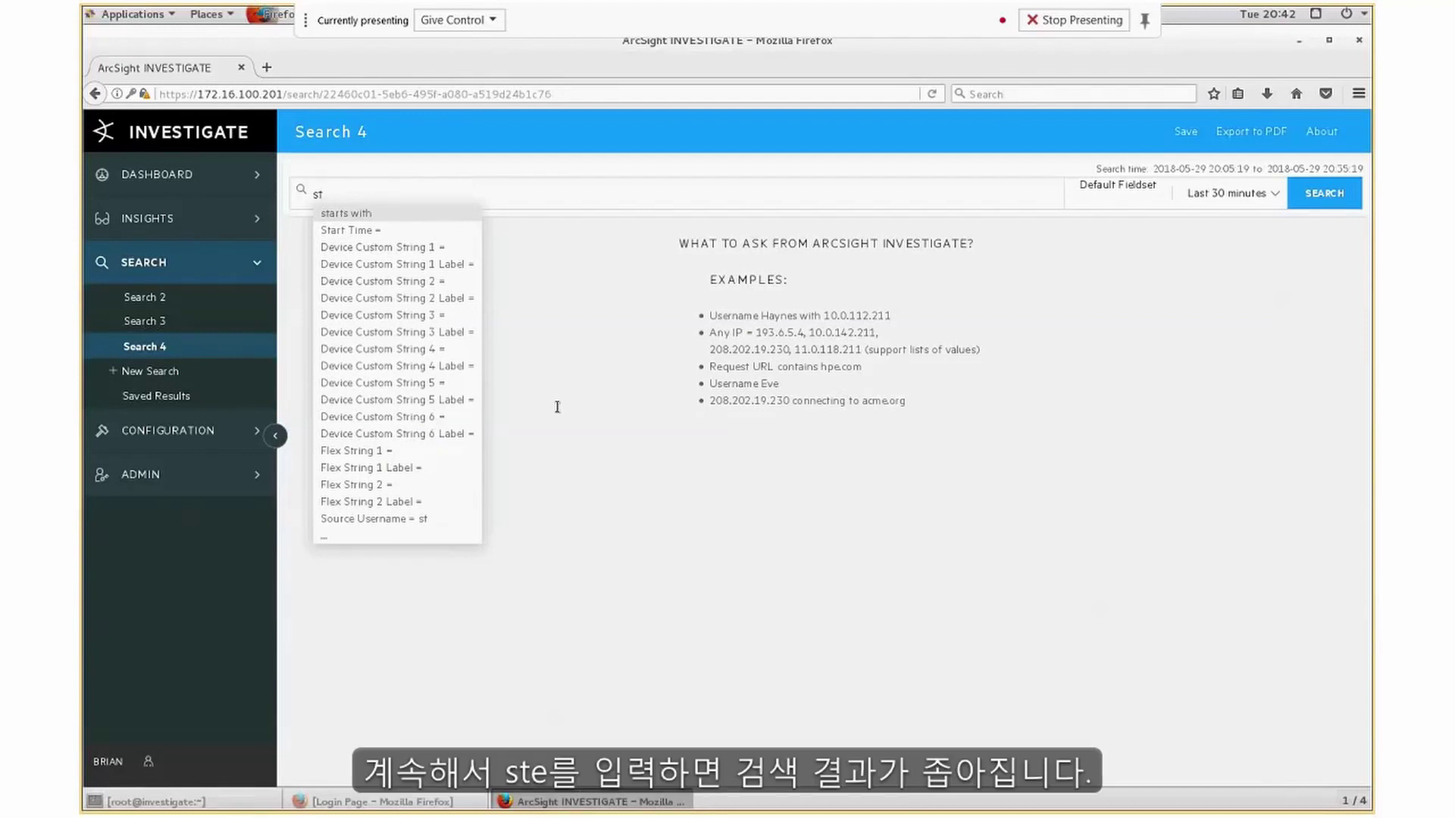
text(e)
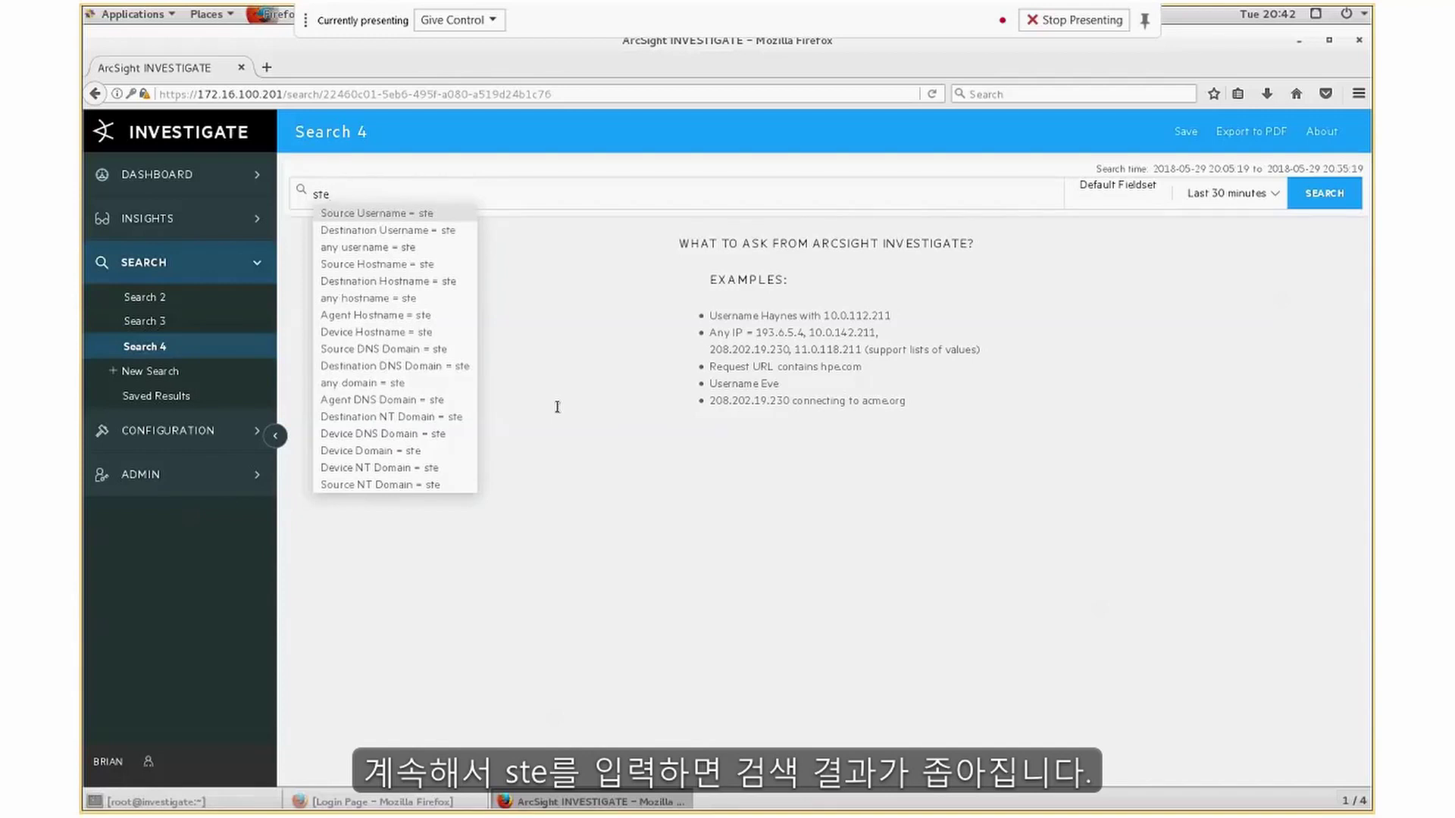
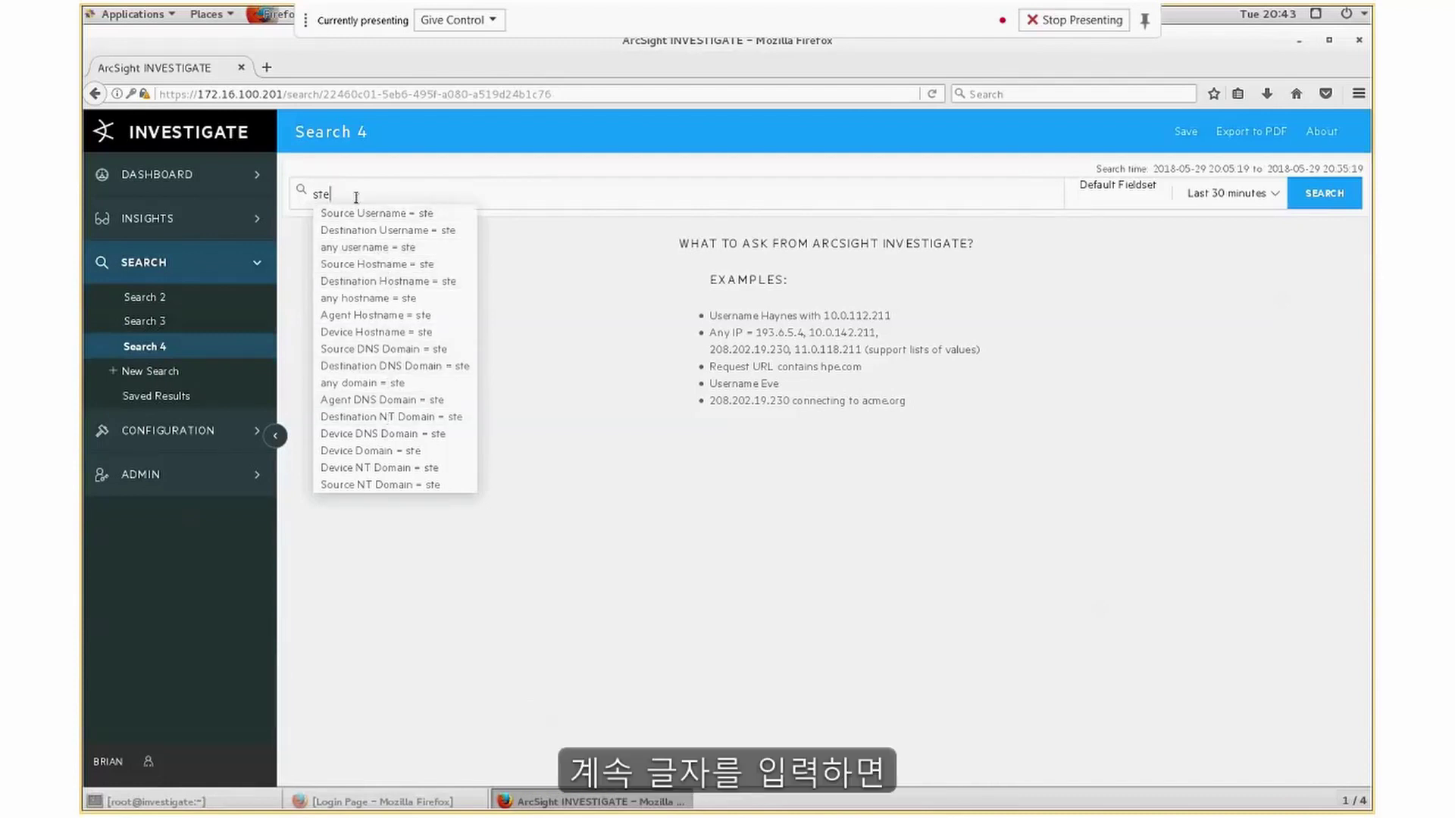
- Finish typing 'steve', choose the 'any username = steve' suggestion, and glance at its operator list without changing it
text(ve)
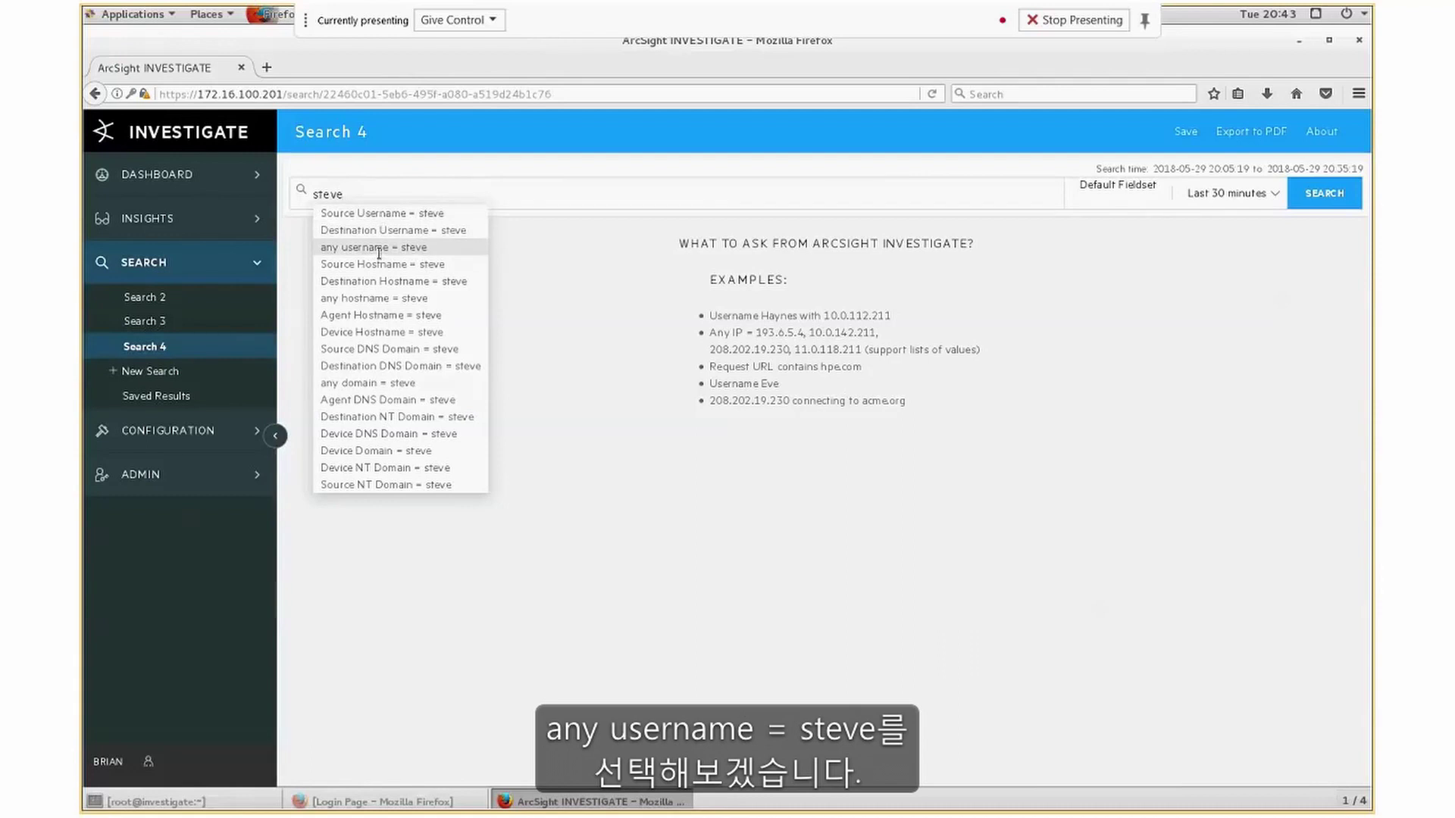
click(366, 250)
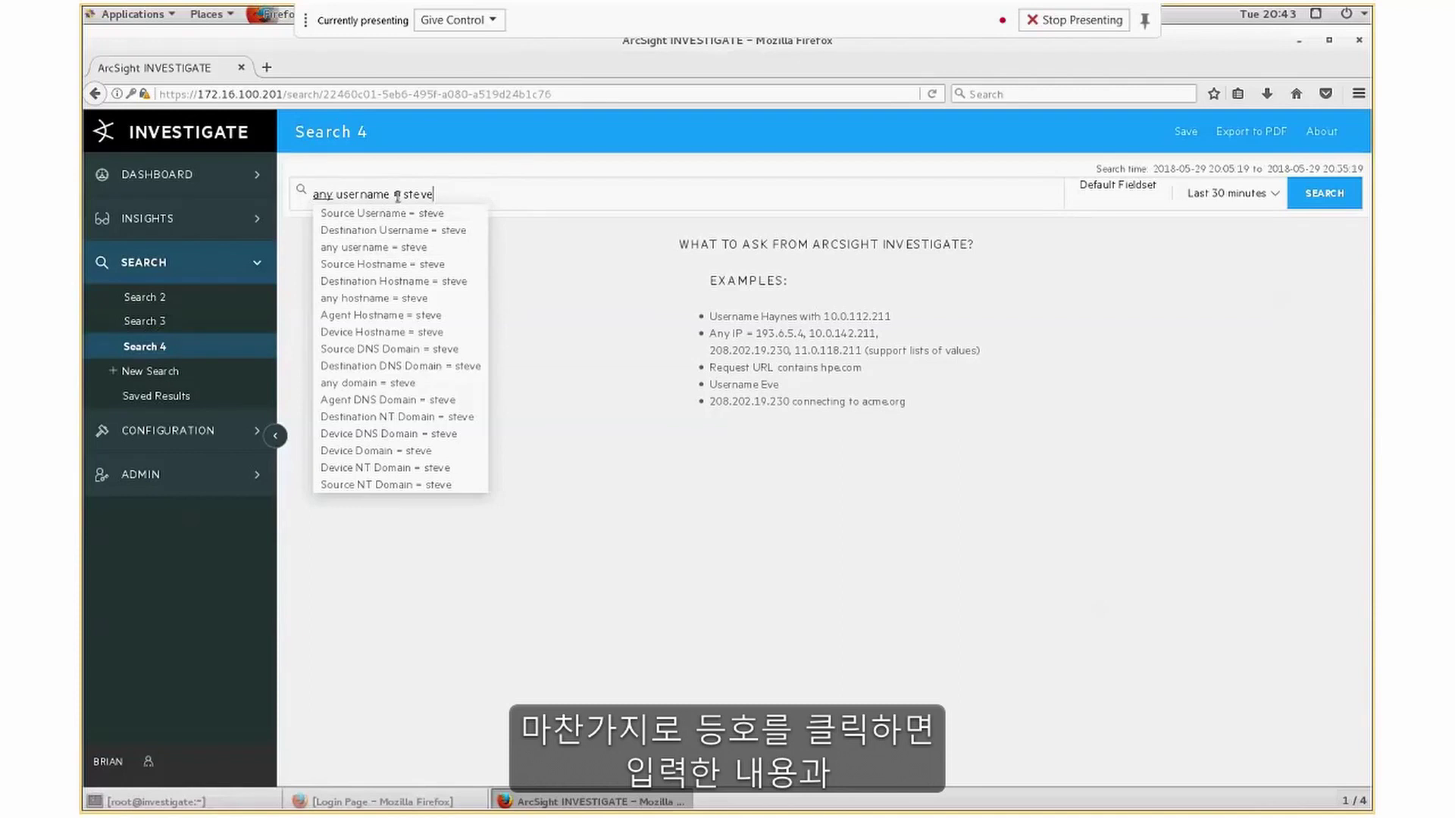
click(396, 195)
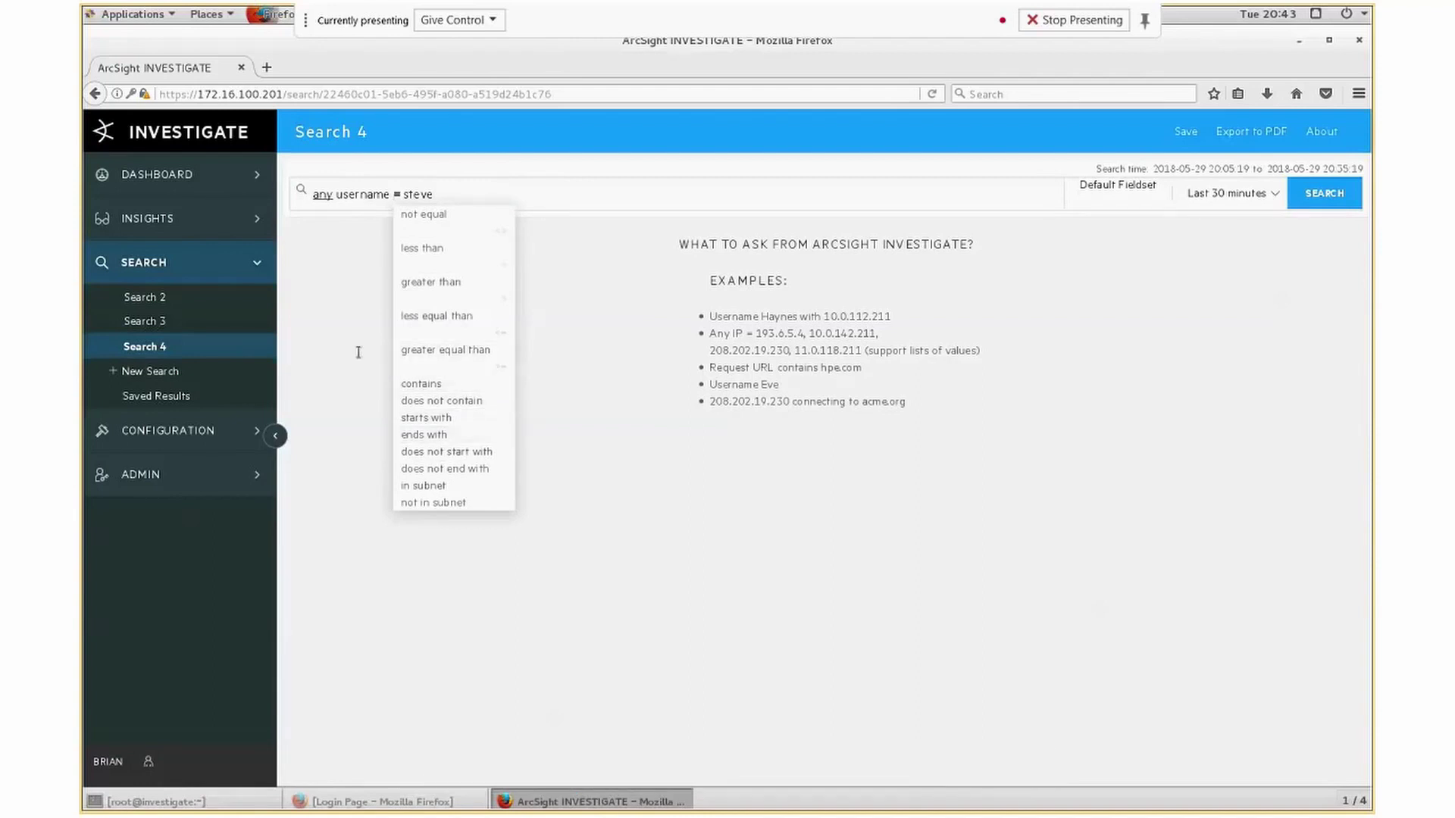
key(End)
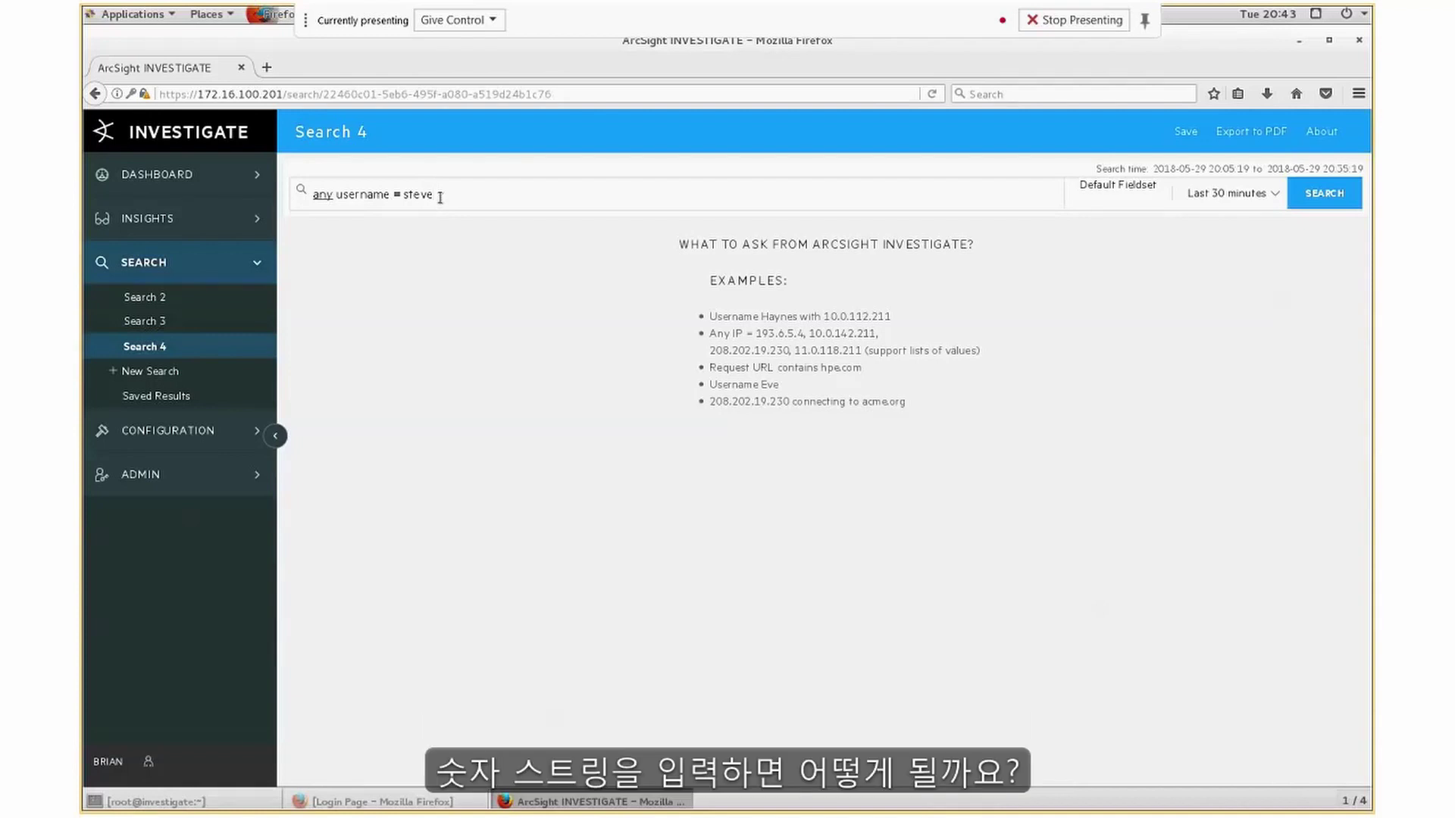
- Replace the username condition with 22 and accept the 'Destination Port = 22' suggestion
drag(440, 201, 311, 195)
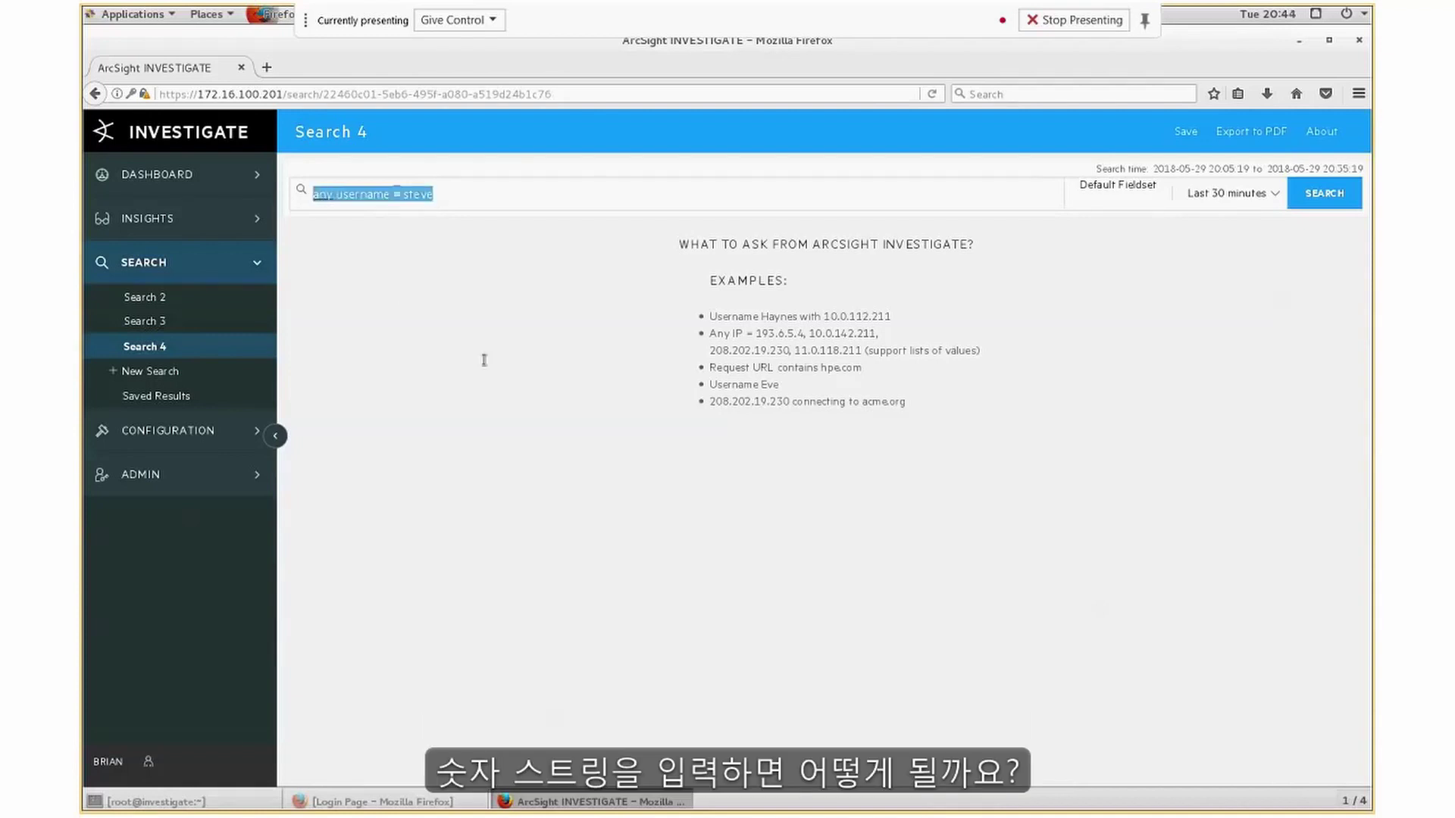
text(2)
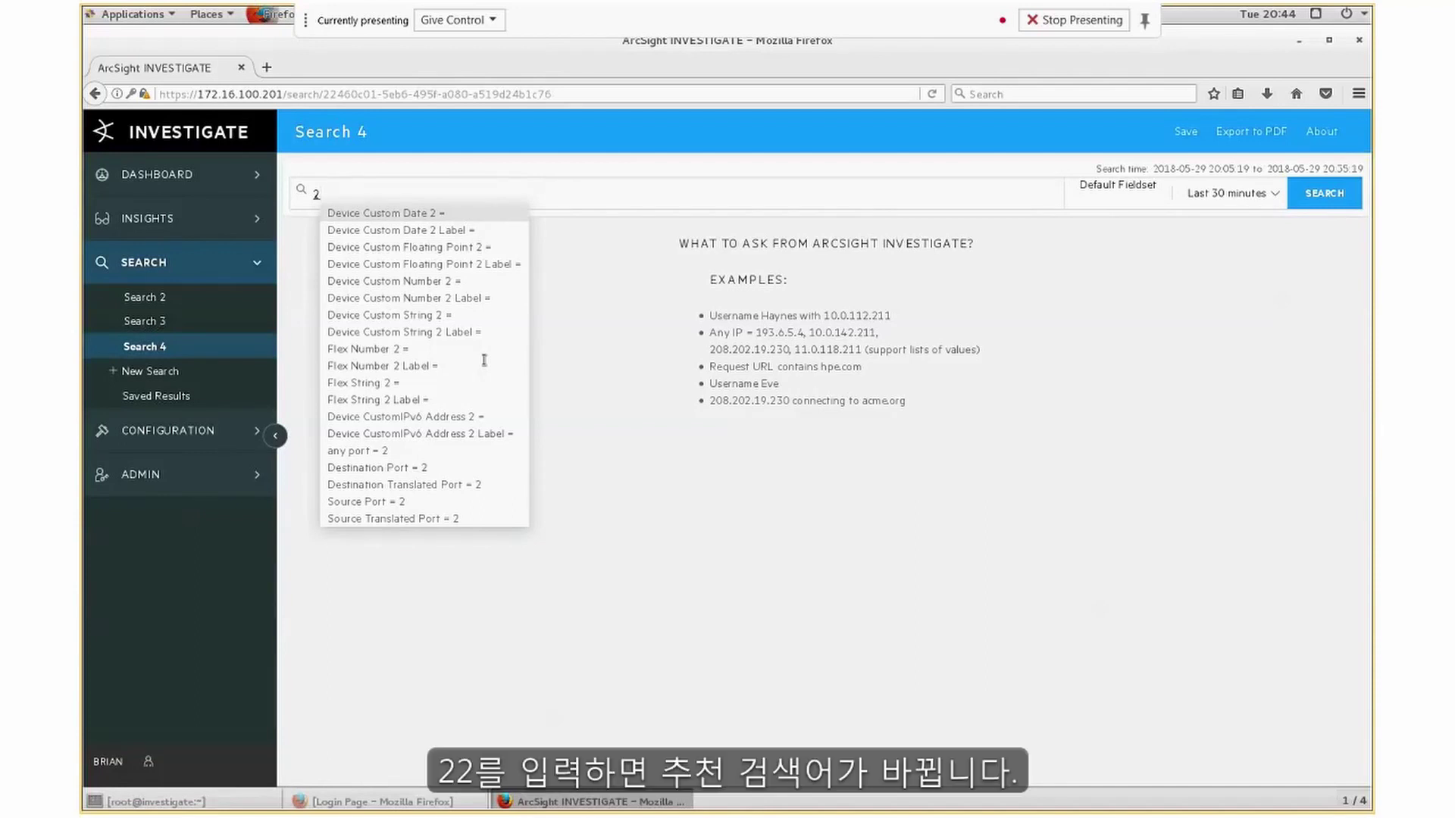
text(2)
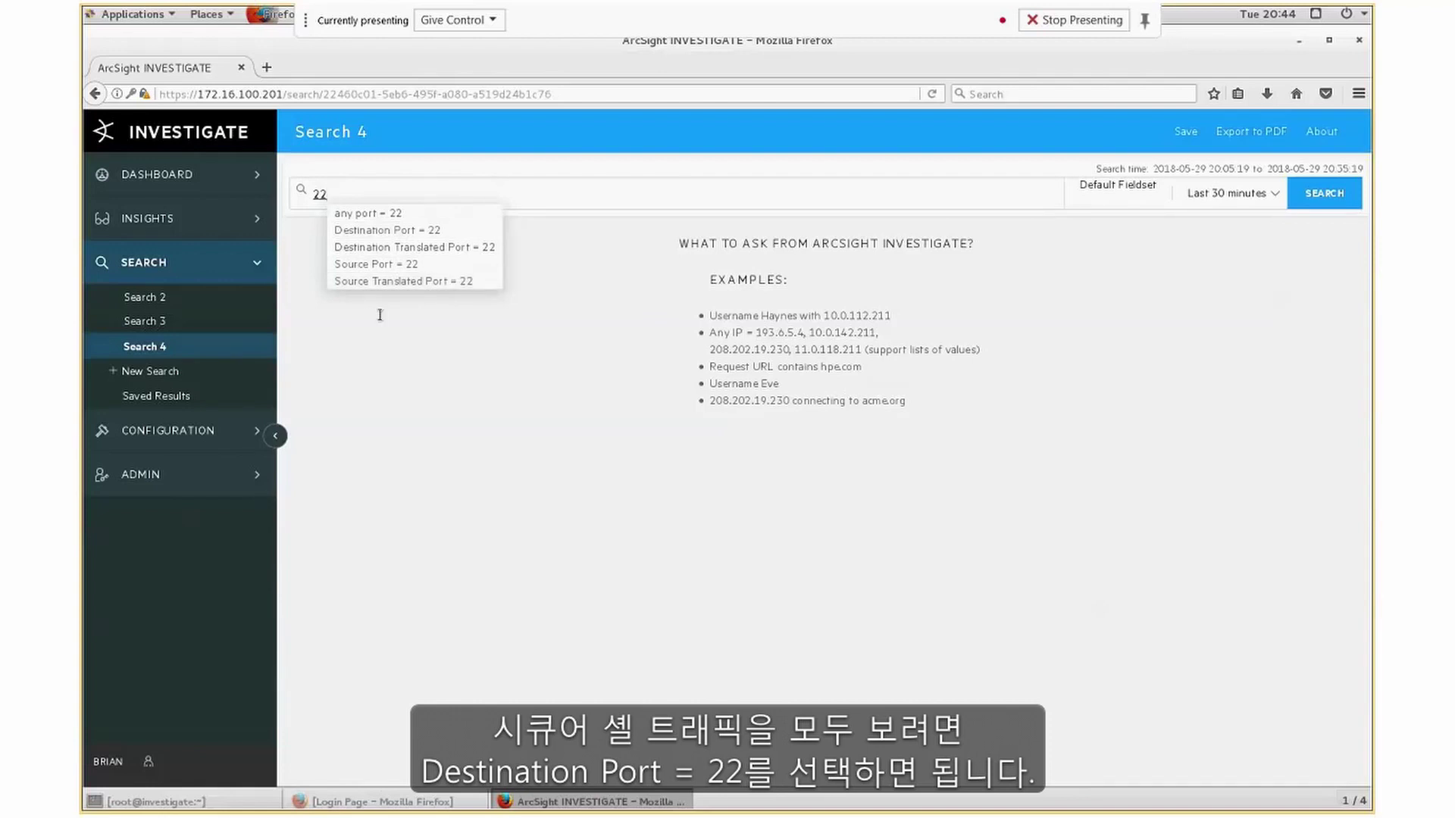
click(392, 235)
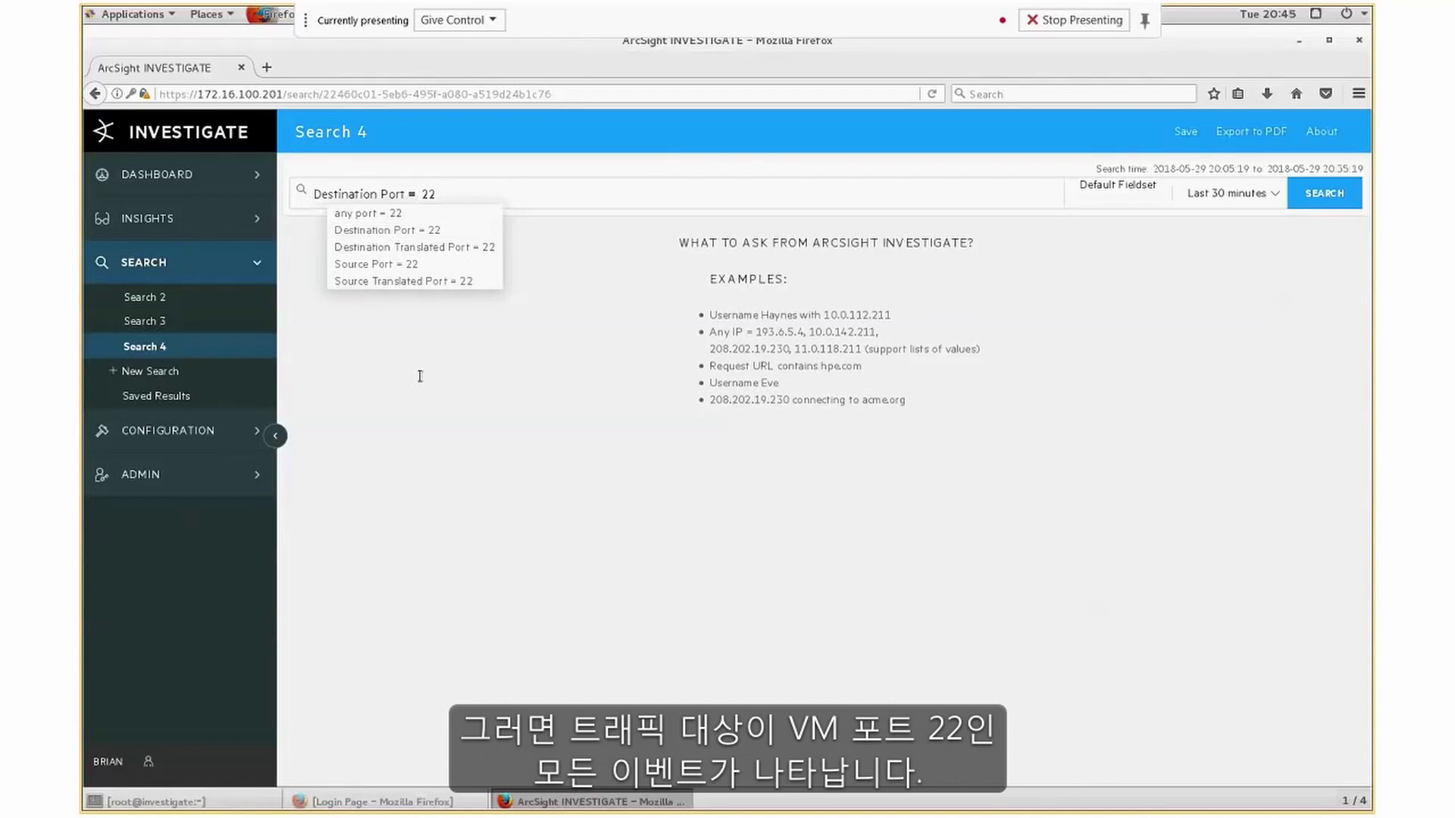
- Replace the port query with '10.10.' so suggestions shift from port and float to IP-address fields
triple_click(442, 196)
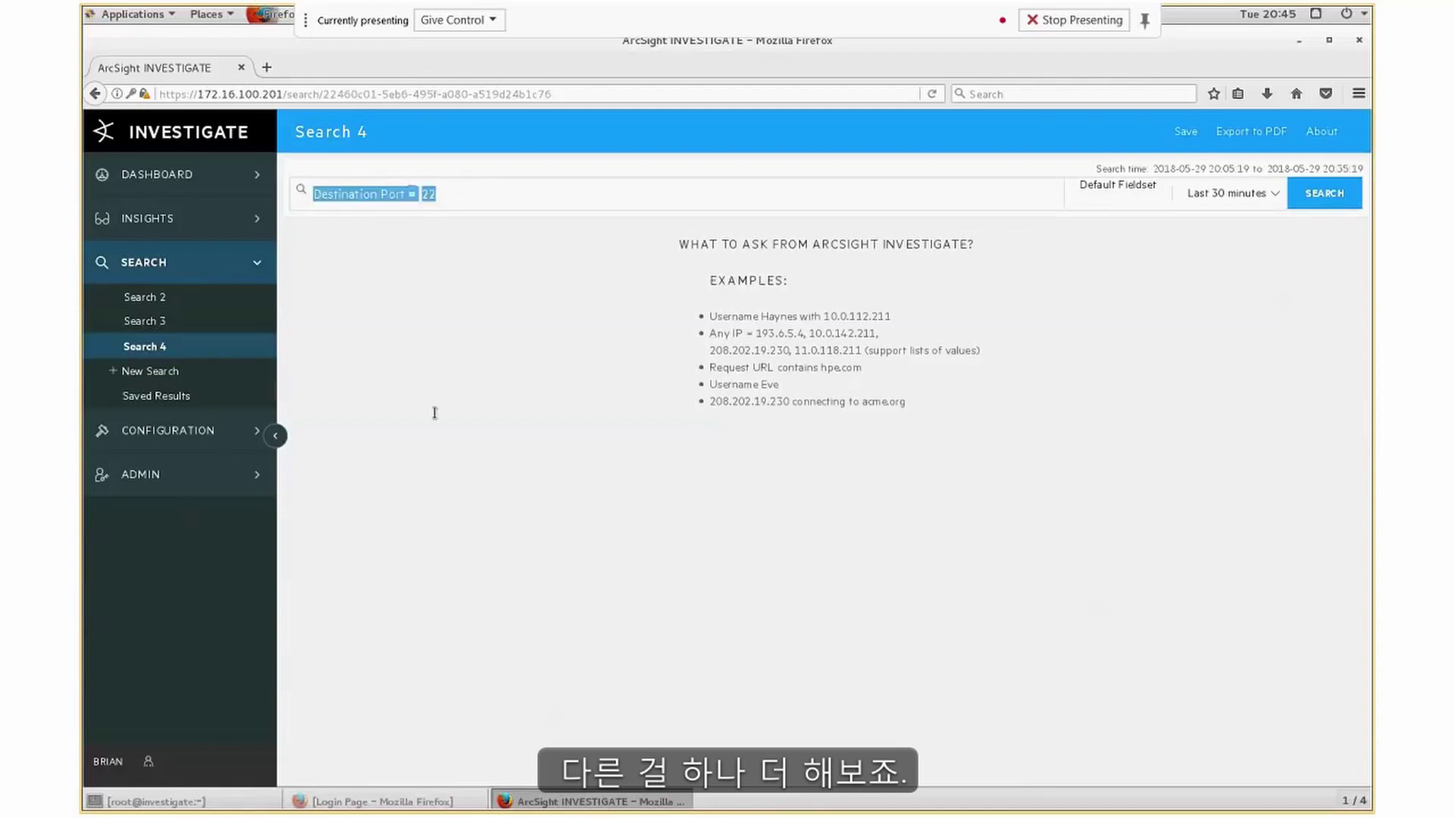
text(10)
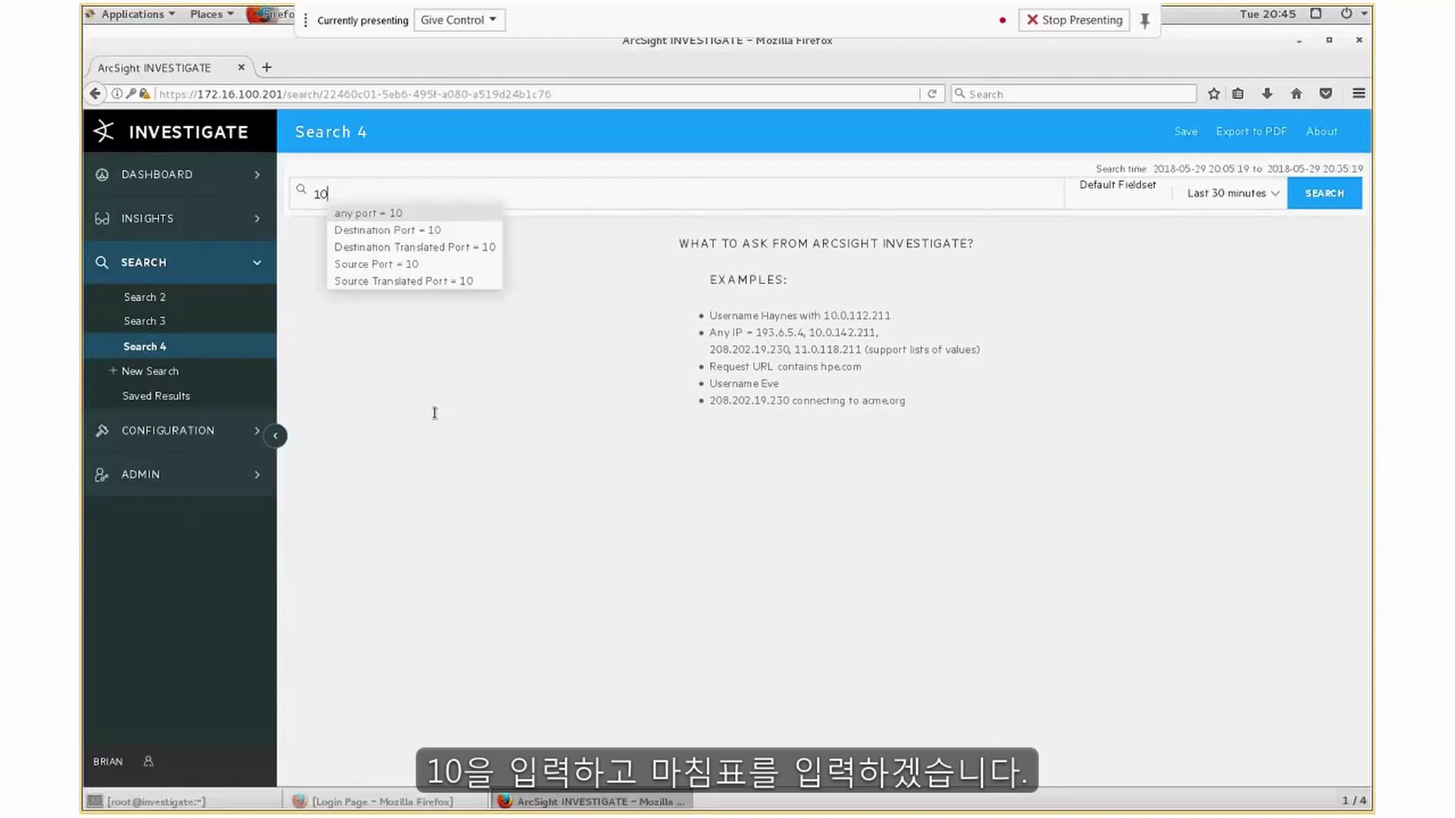
text(.)
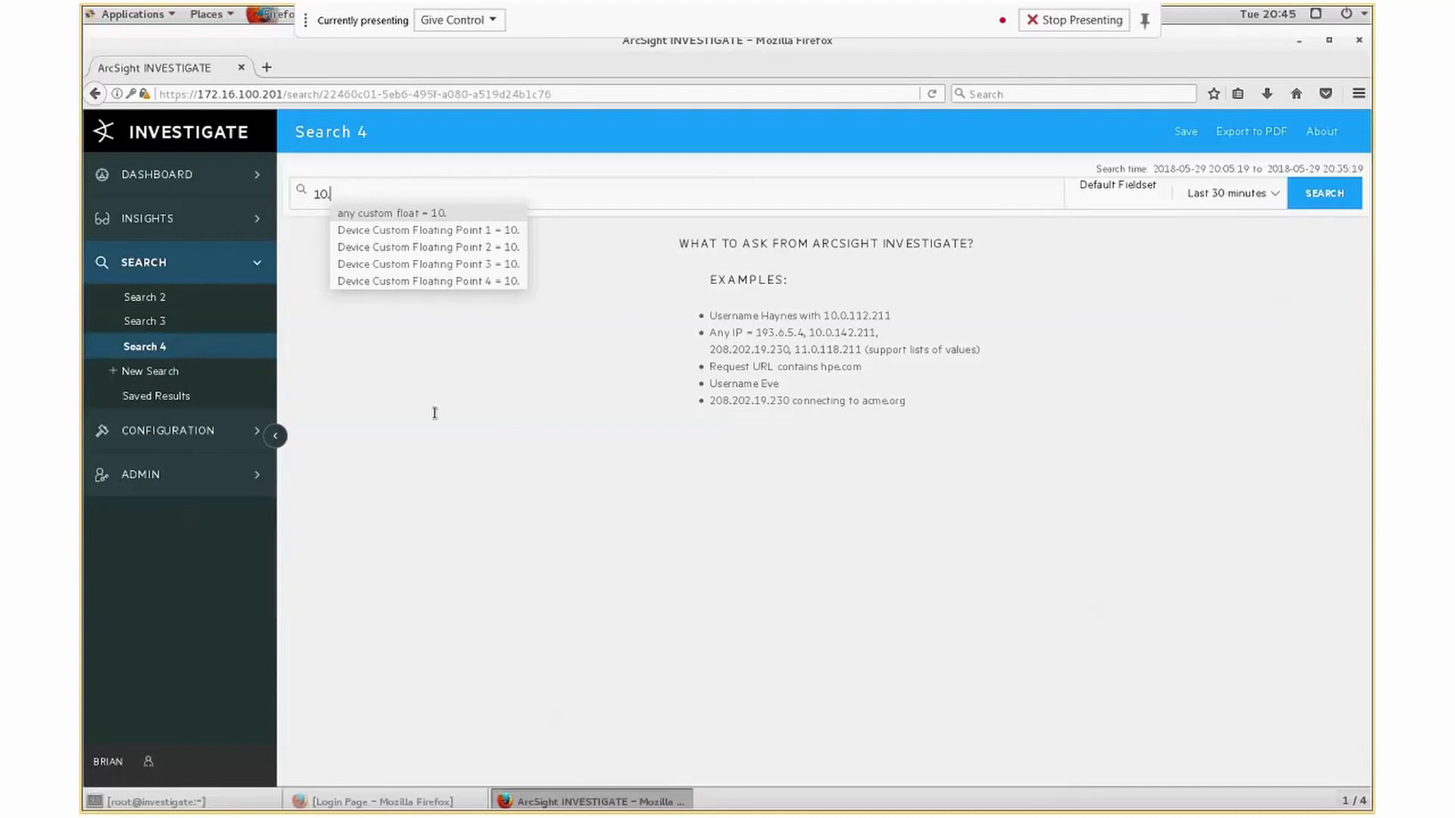
text(10)
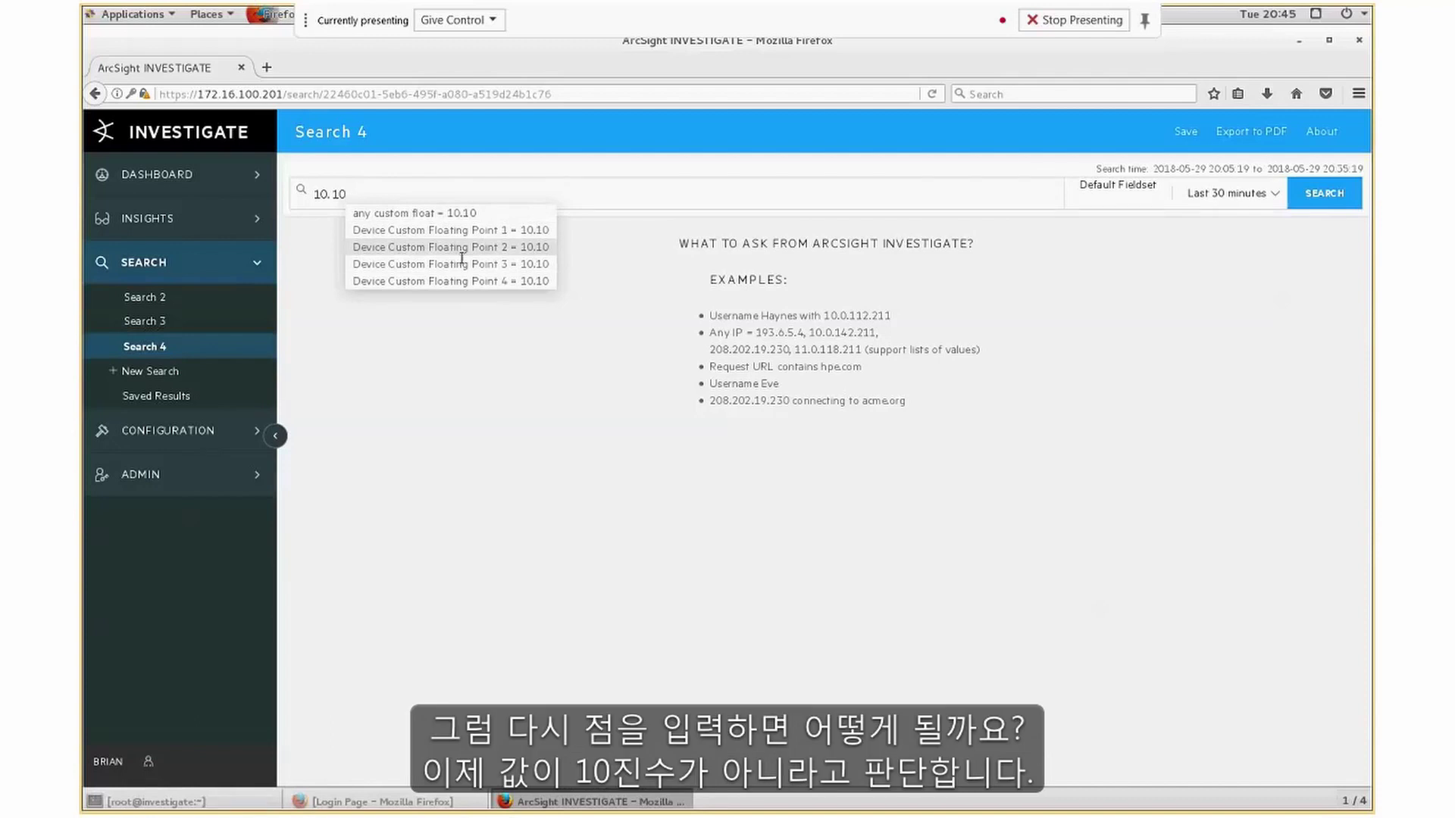
text(.)
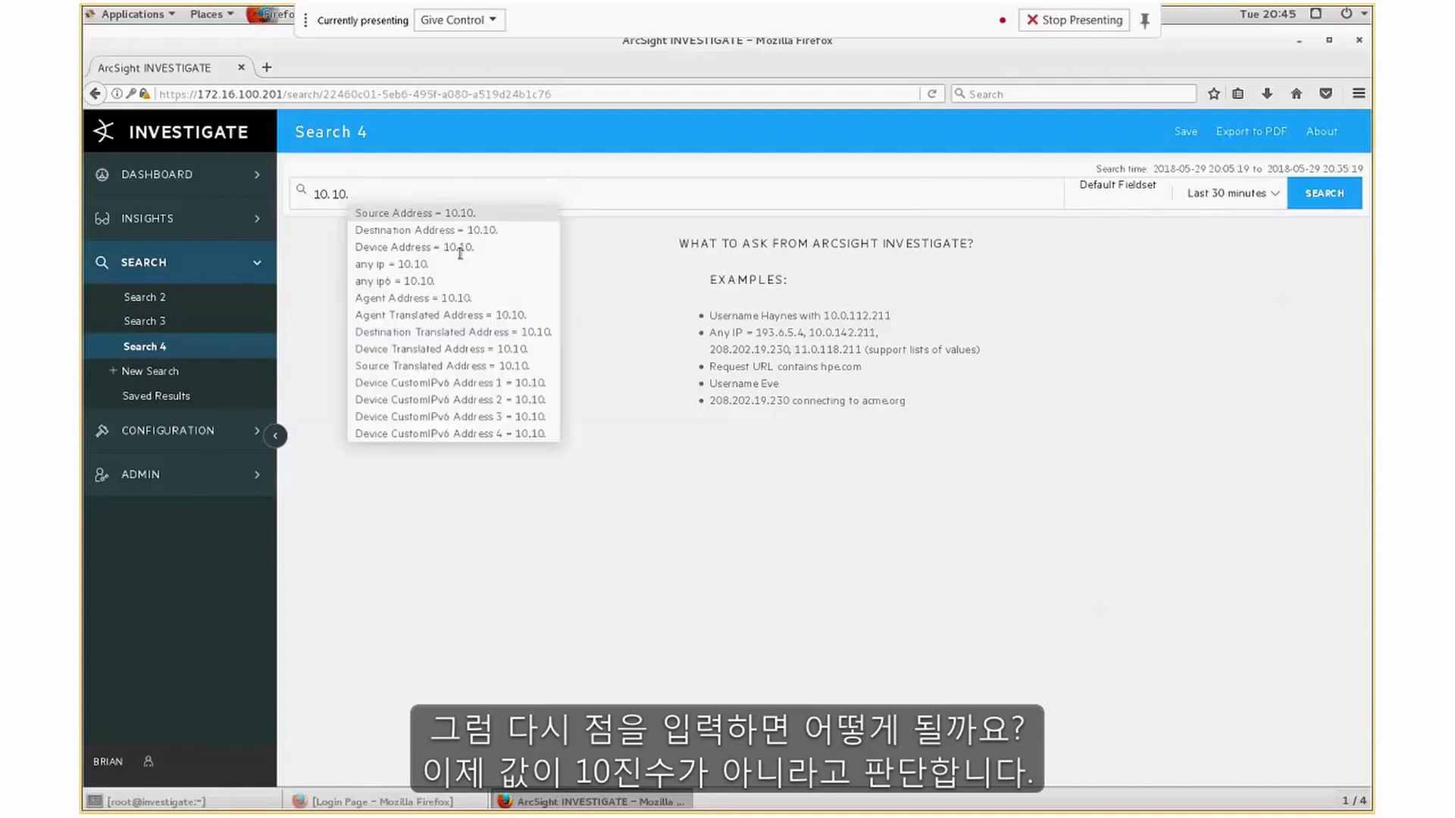
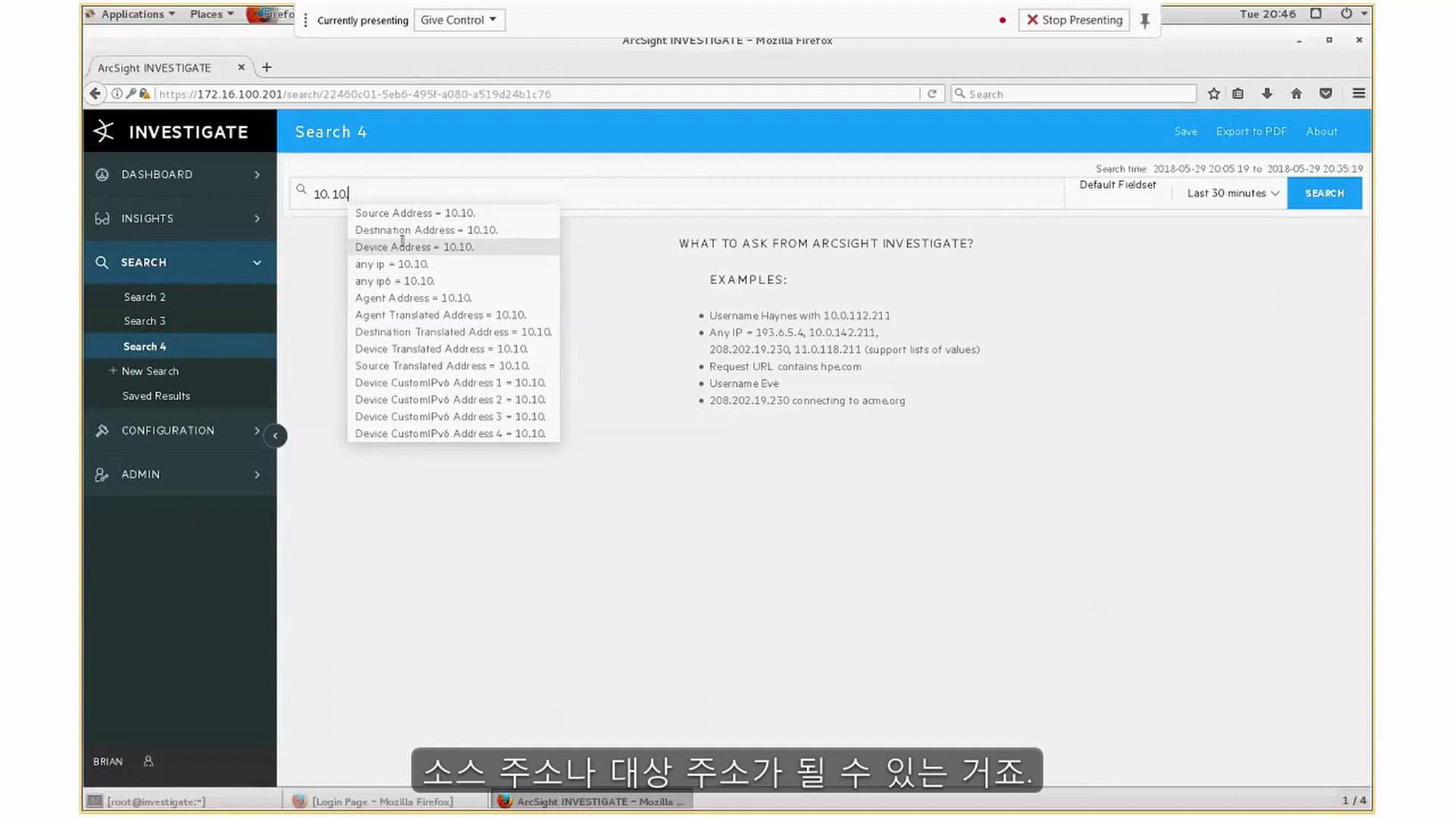
- Build the Search 4 query 'any ip in subnet 10.0.111.0/24' from the typed address
text(.)
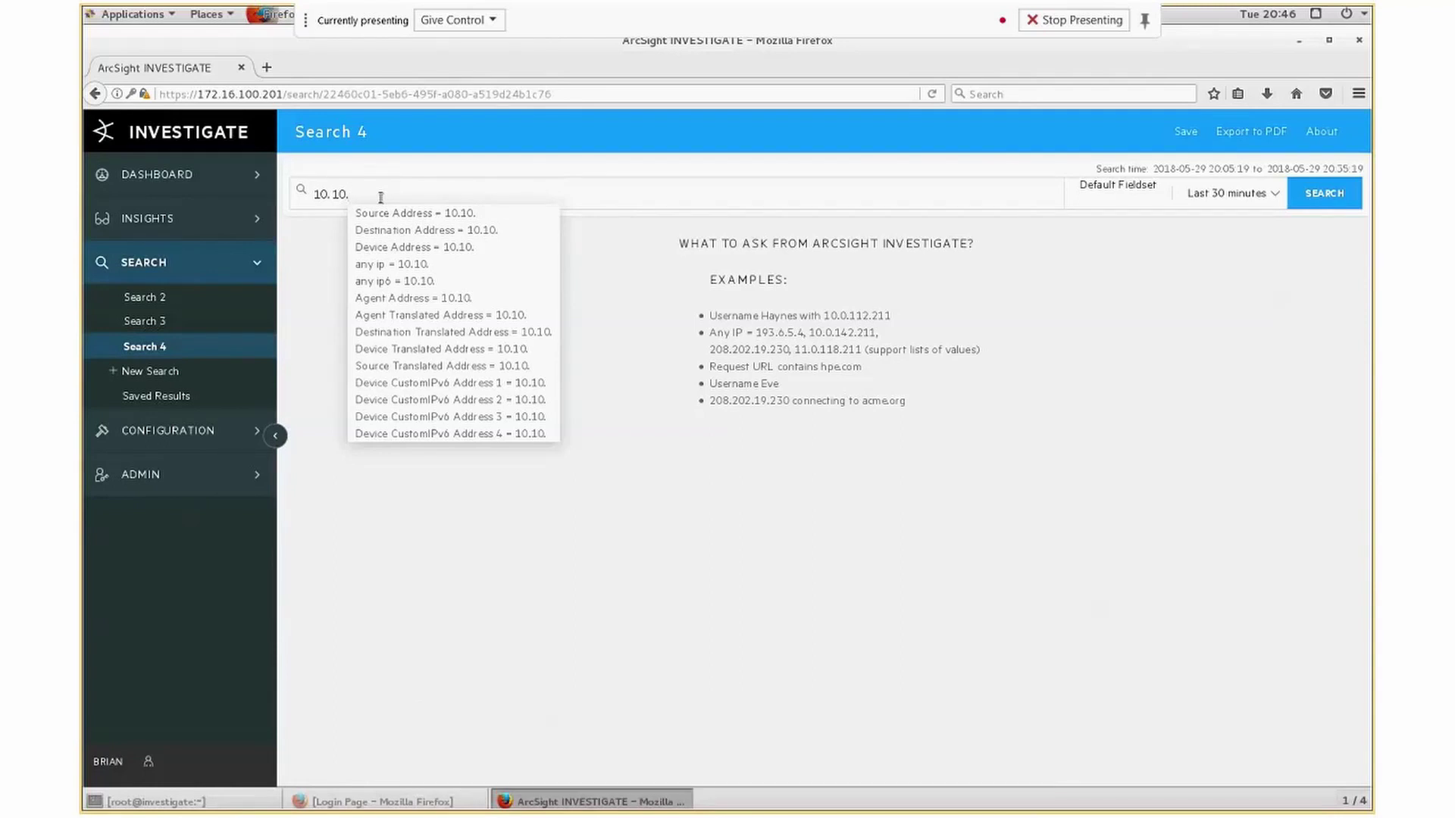
key(BackSpace)
key(BackSpace)
key(BackSpace)
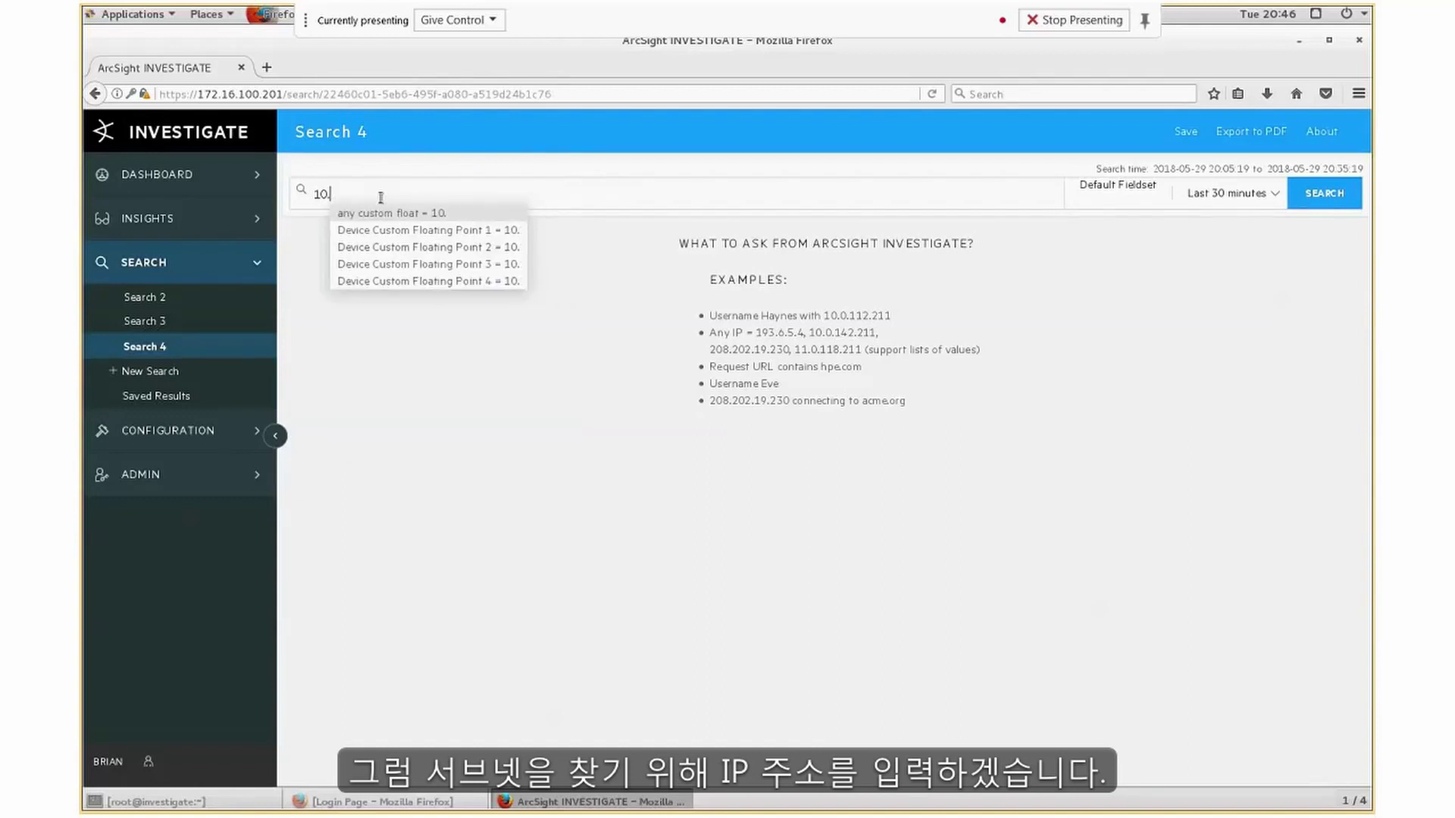
text(0)
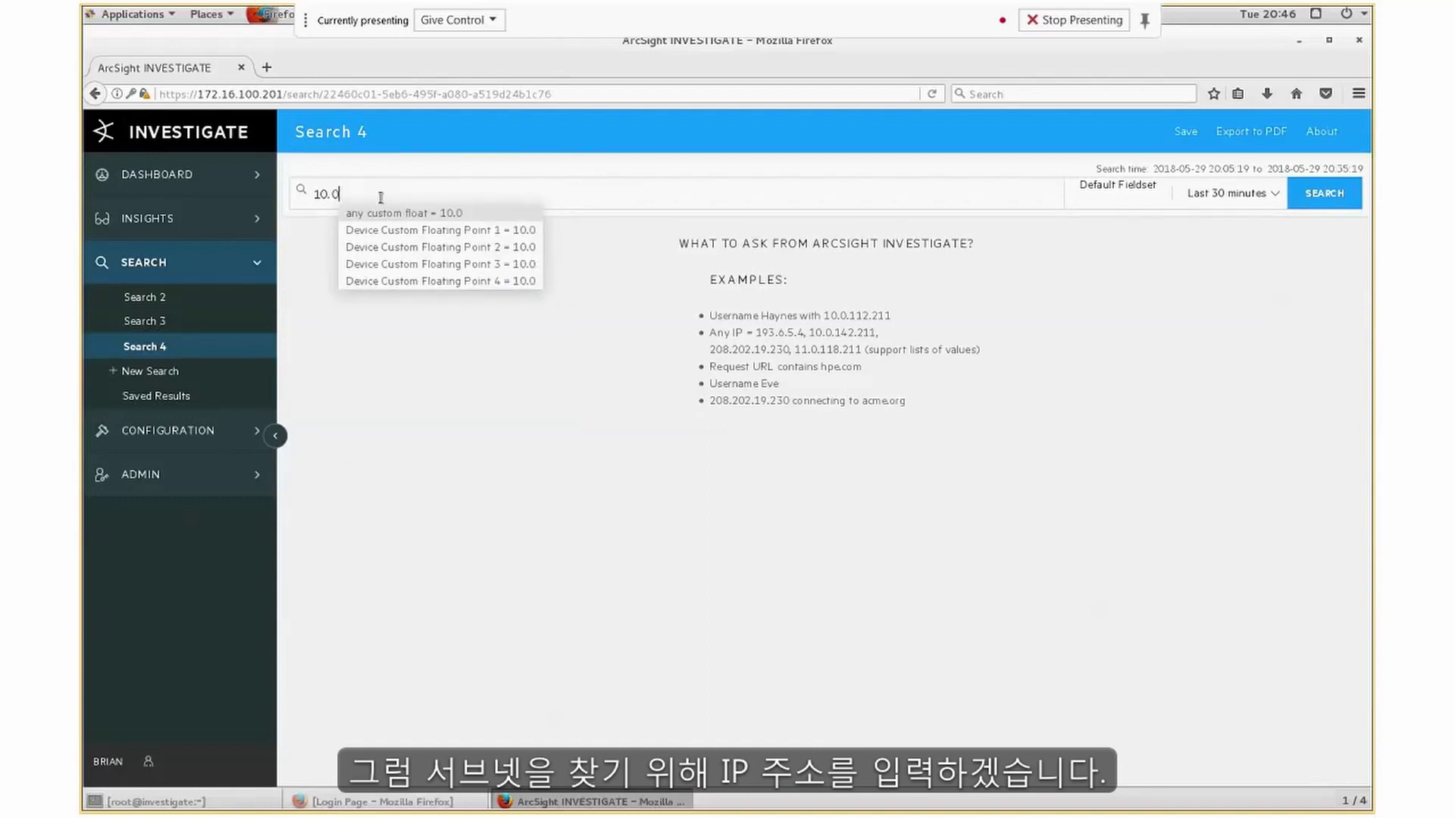
text(.111)
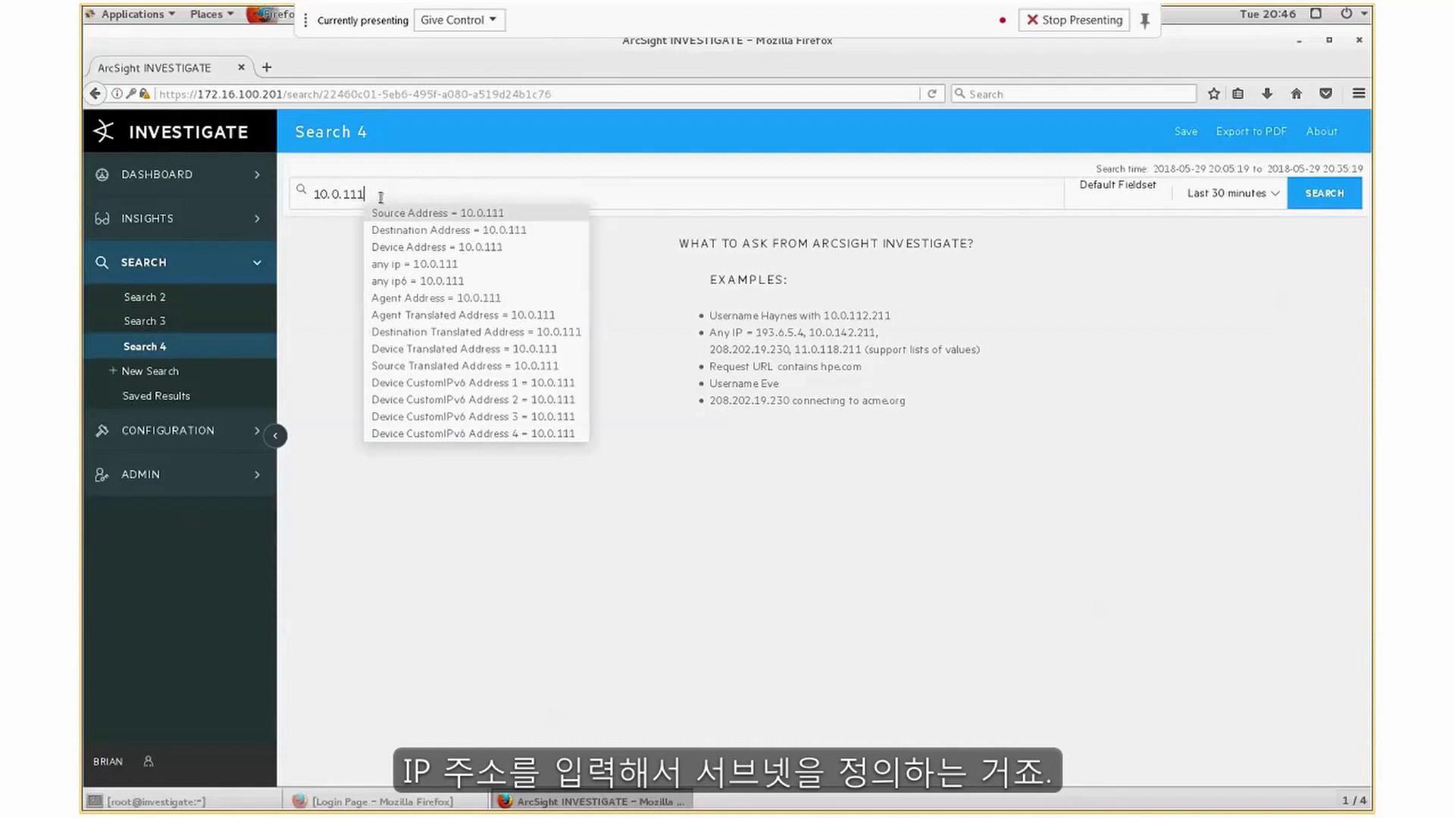
text(.0)
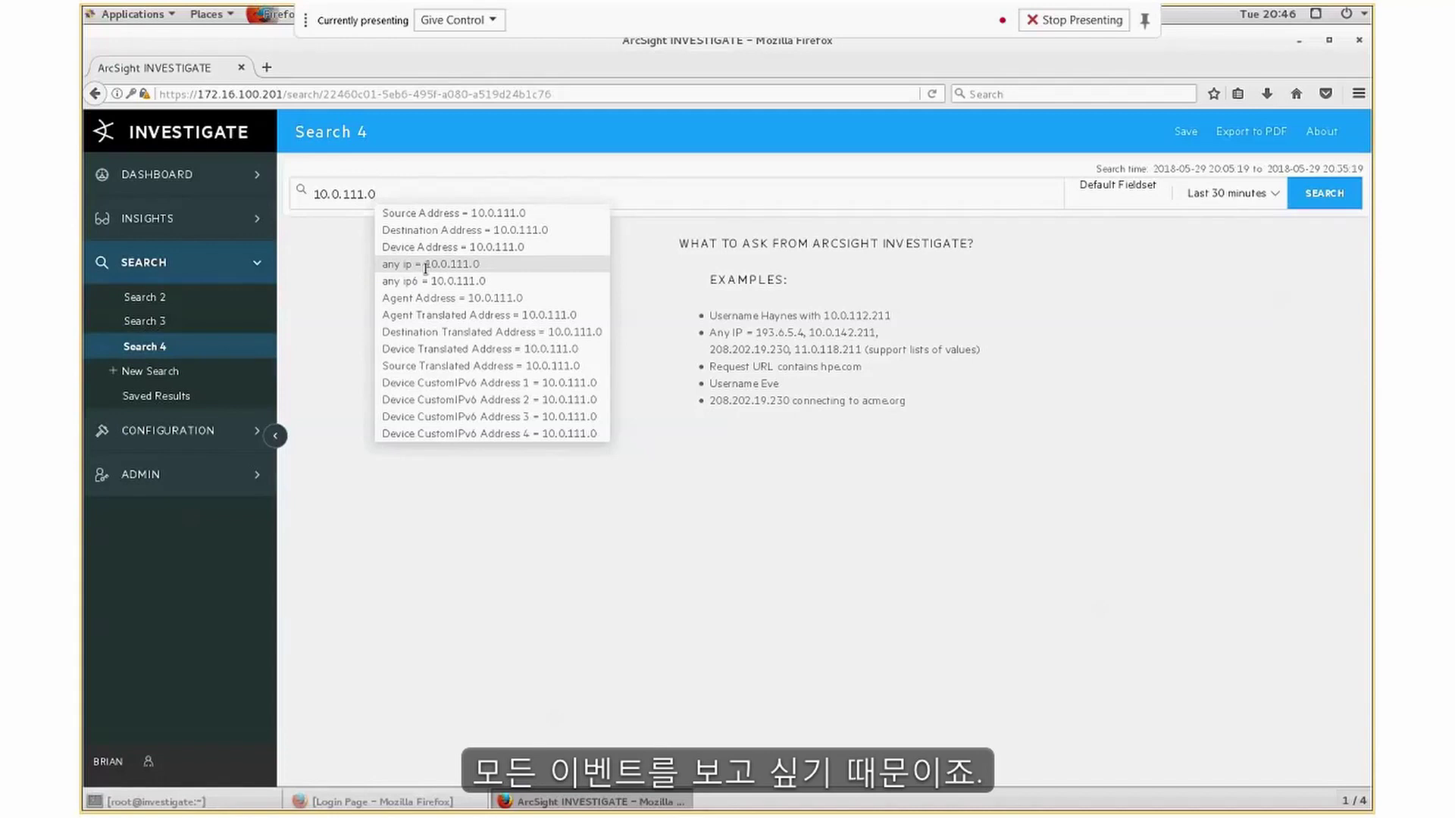
click(425, 265)
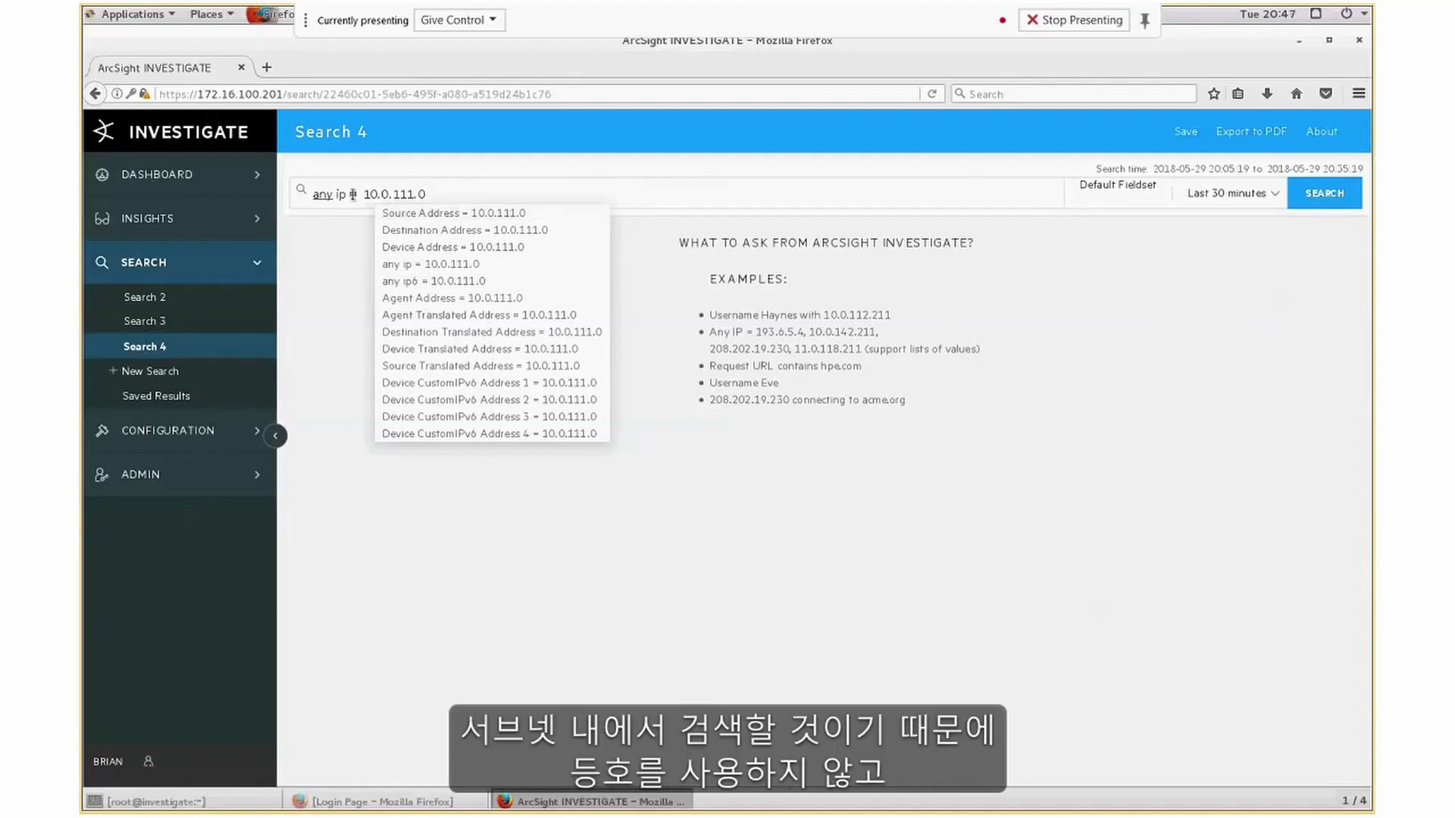
click(352, 194)
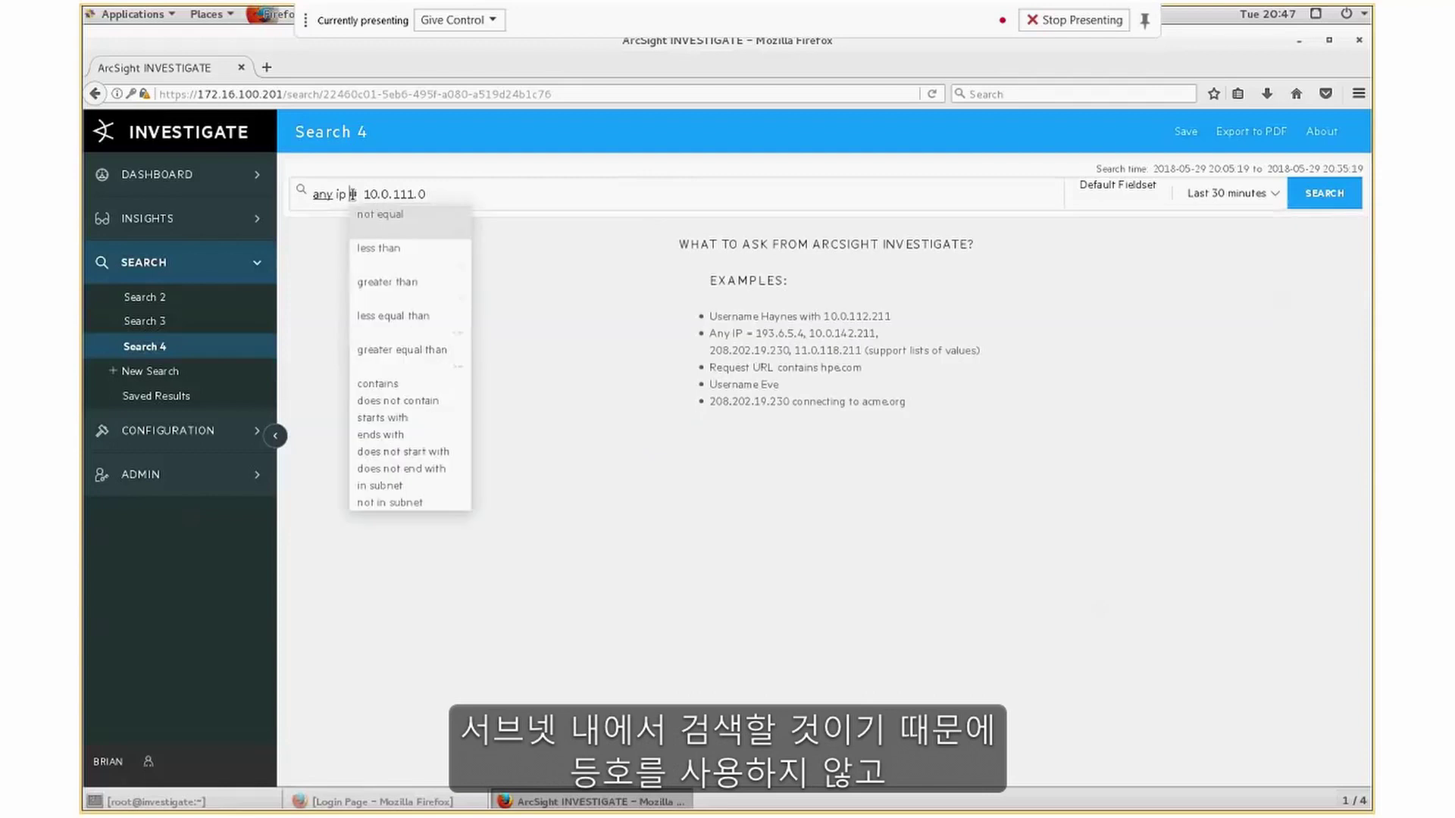
click(385, 486)
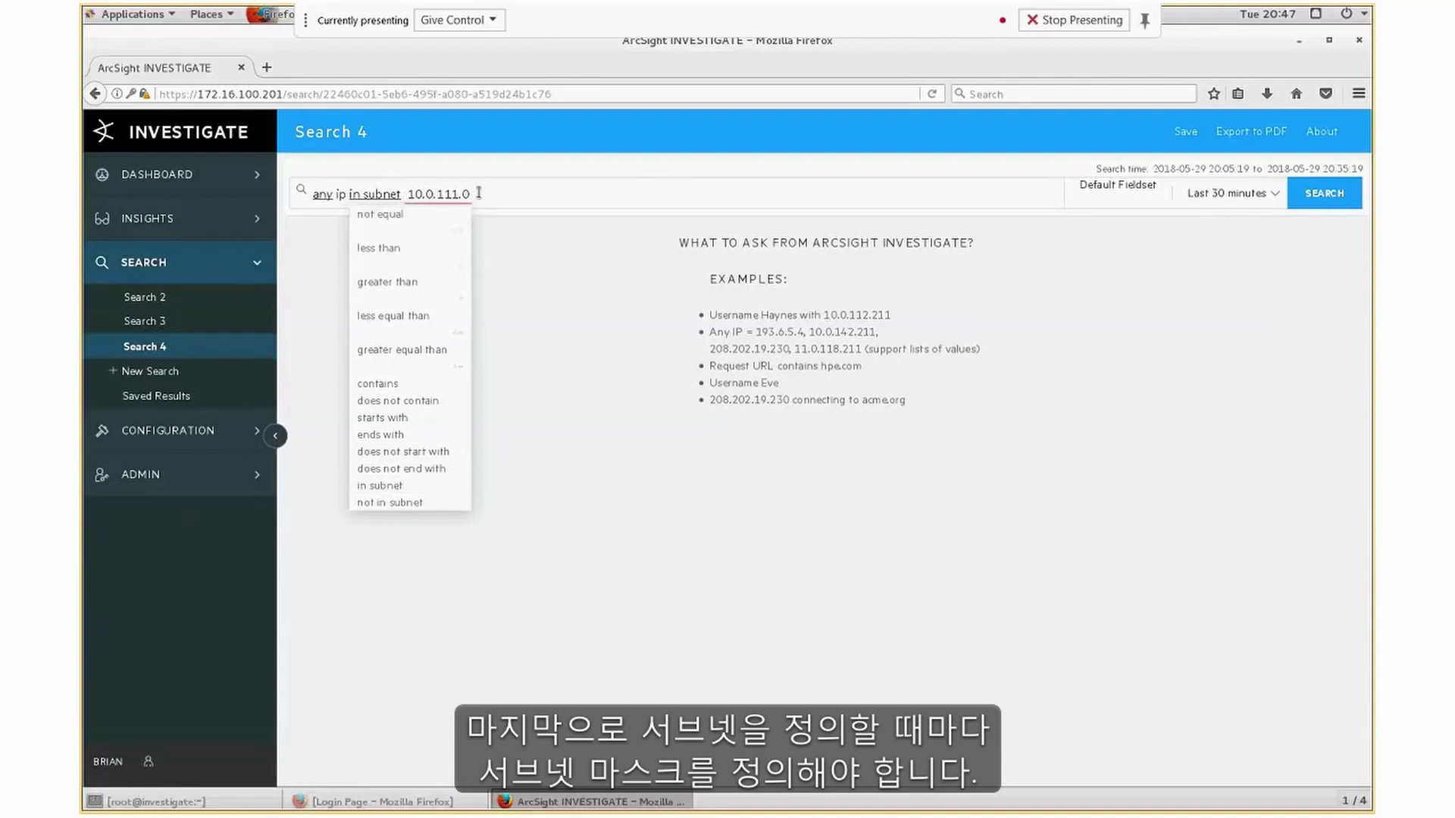
key(Escape)
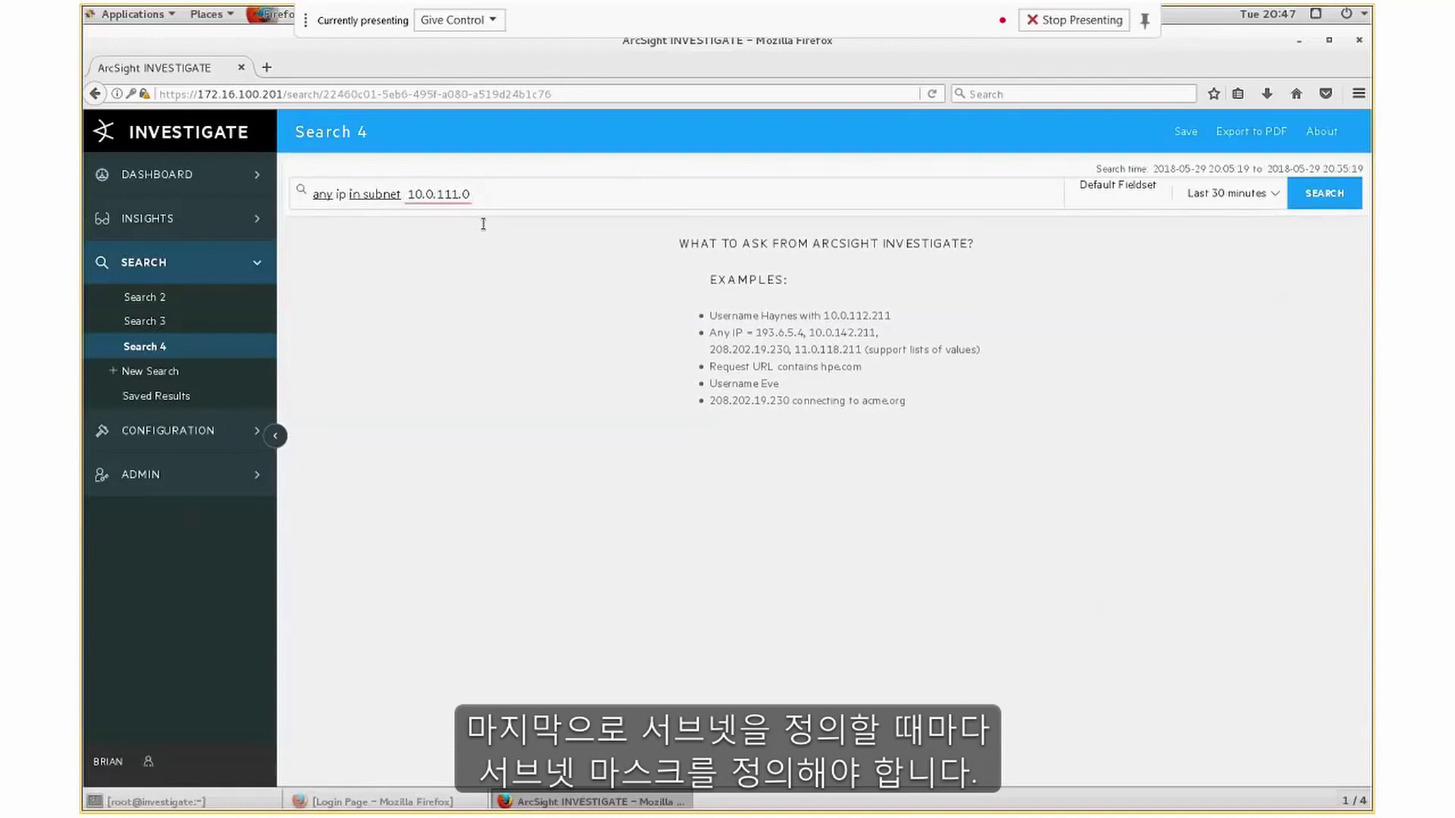
text(/24)
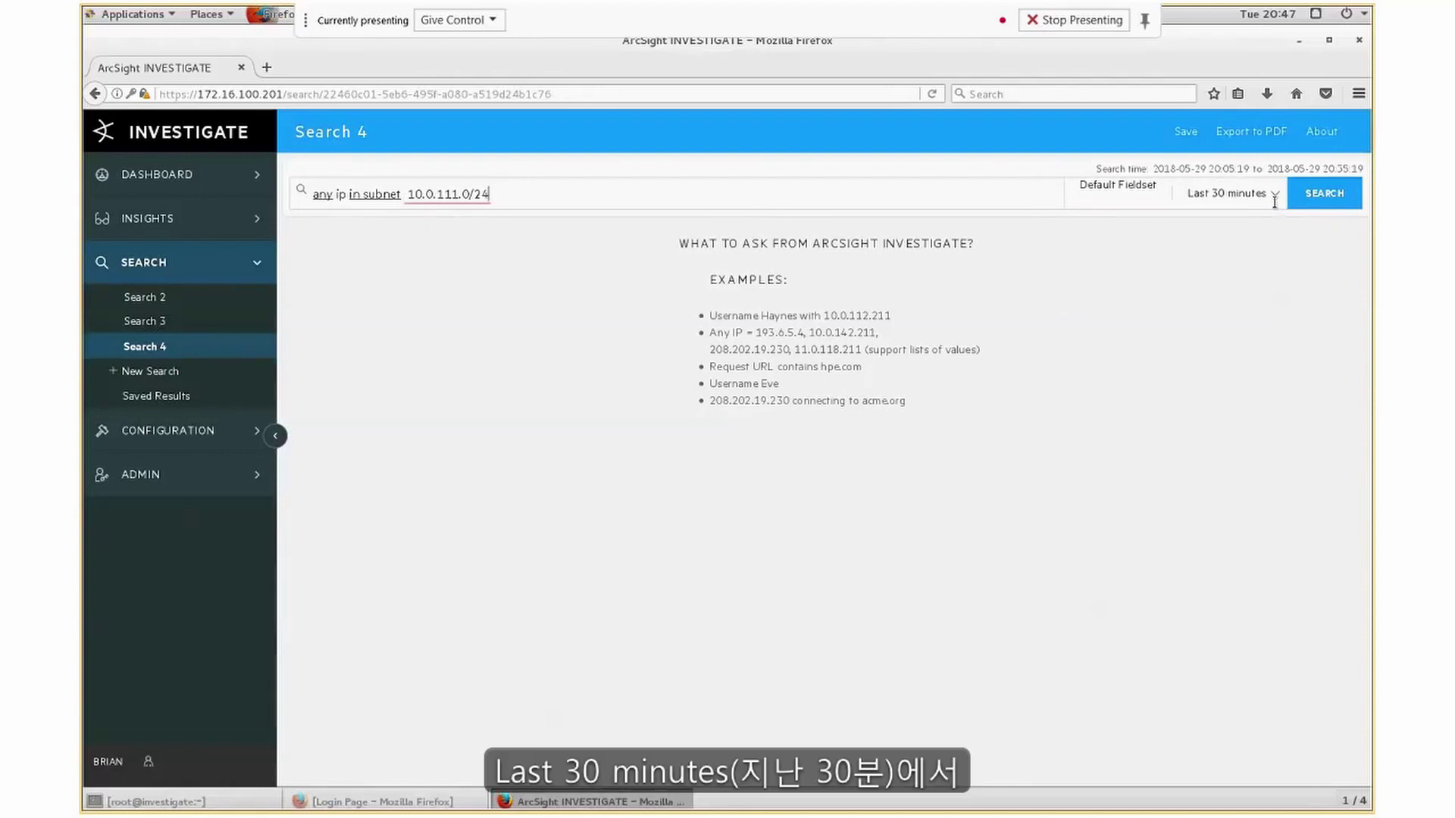
- Change the custom range start date to 2018-04-01
click(1275, 198)
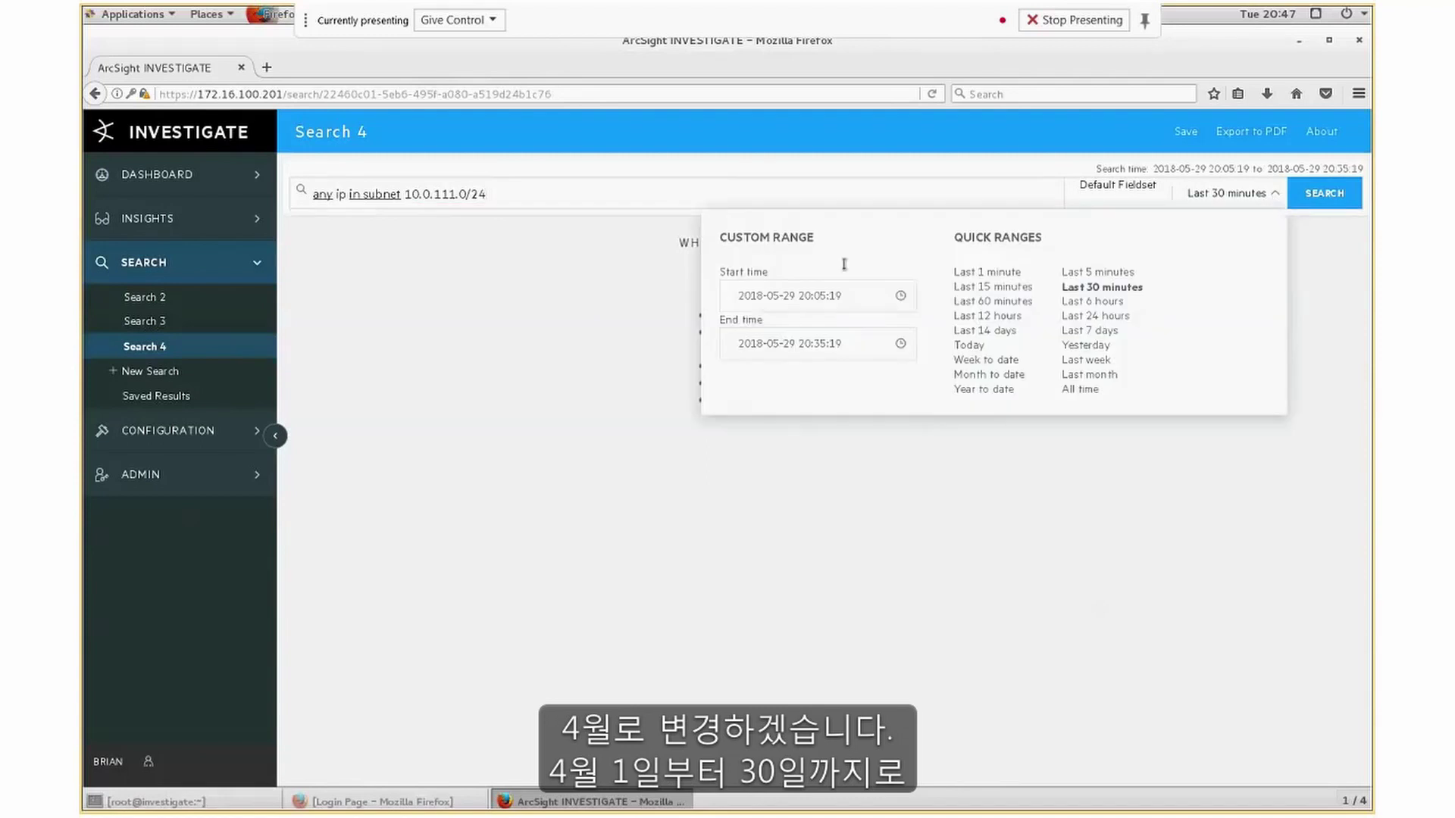
click(780, 296)
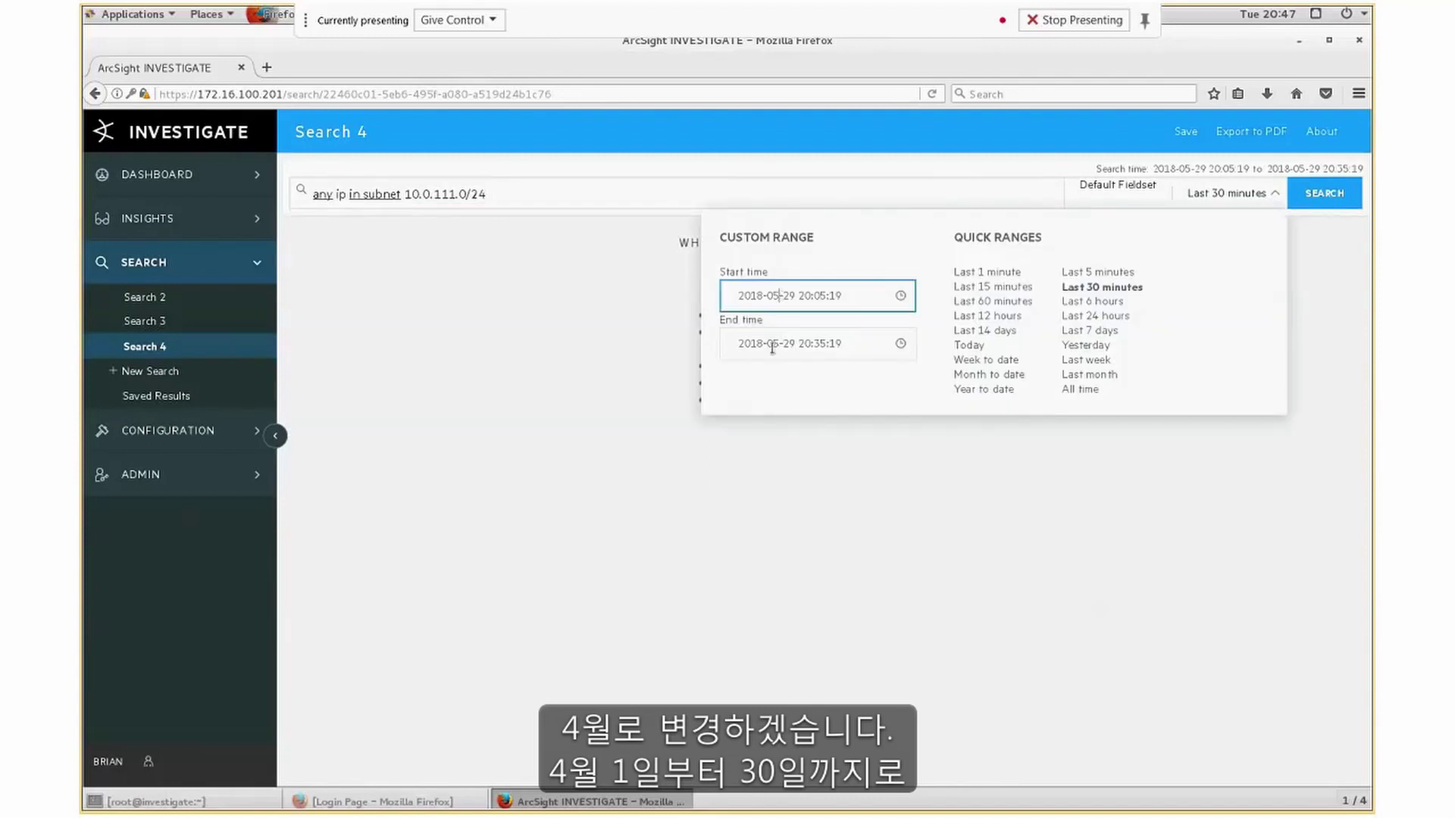
key(BackSpace)
text(4)
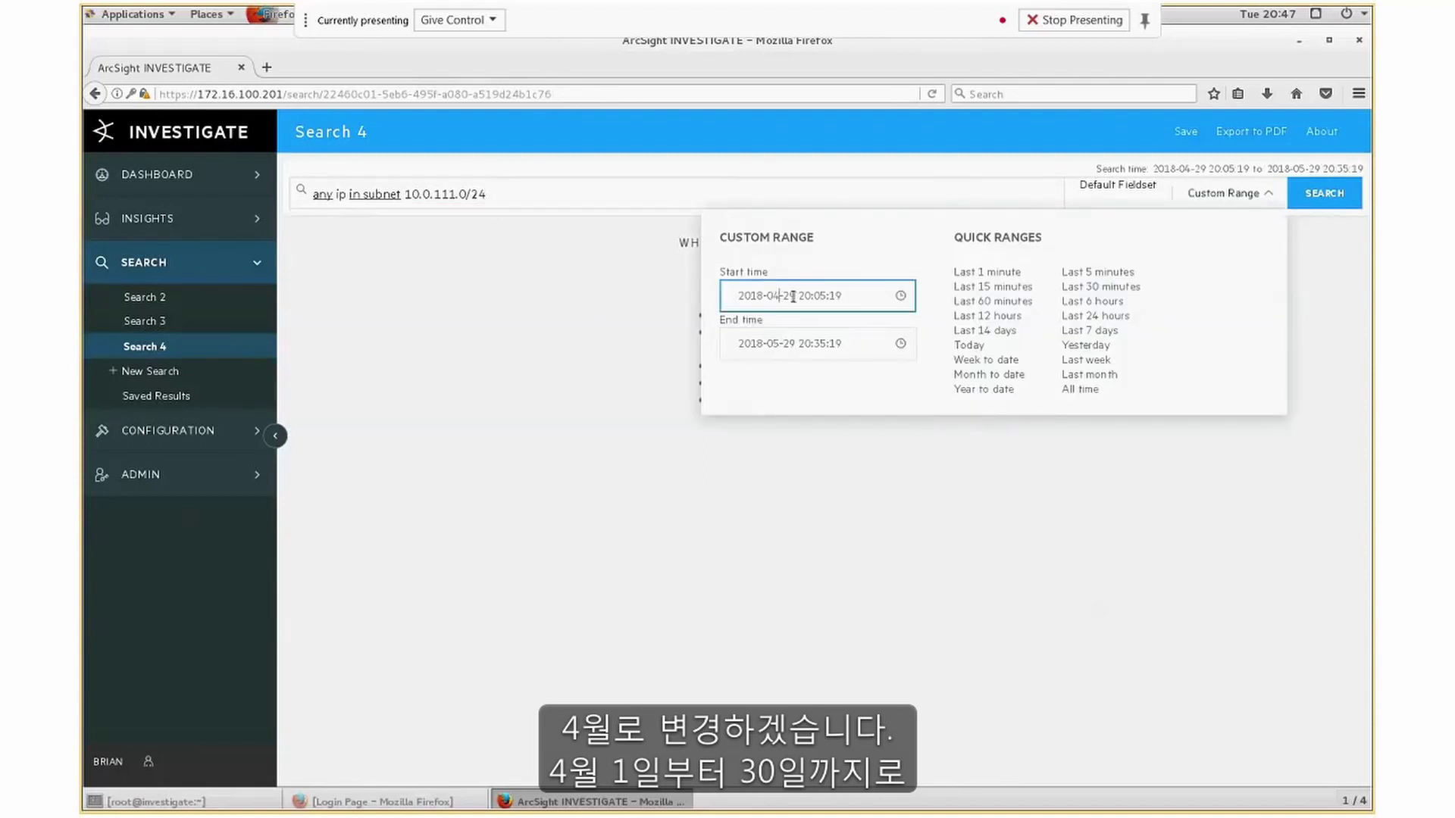
click(793, 296)
key(BackSpace)
key(BackSpace)
text(01)
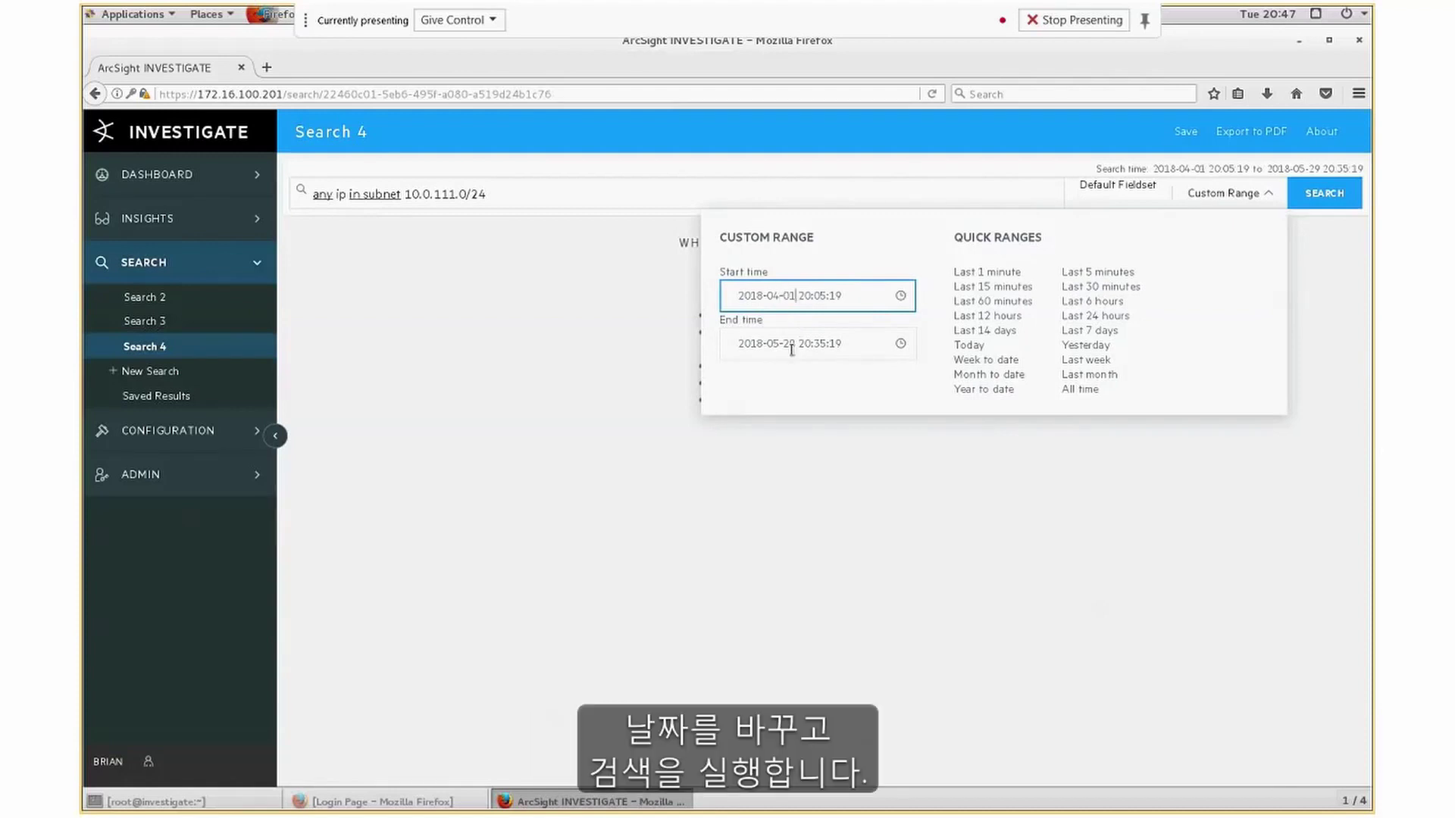
- Change the end date to 2018-04-30 and run the search over the April range
click(774, 343)
key(BackSpace)
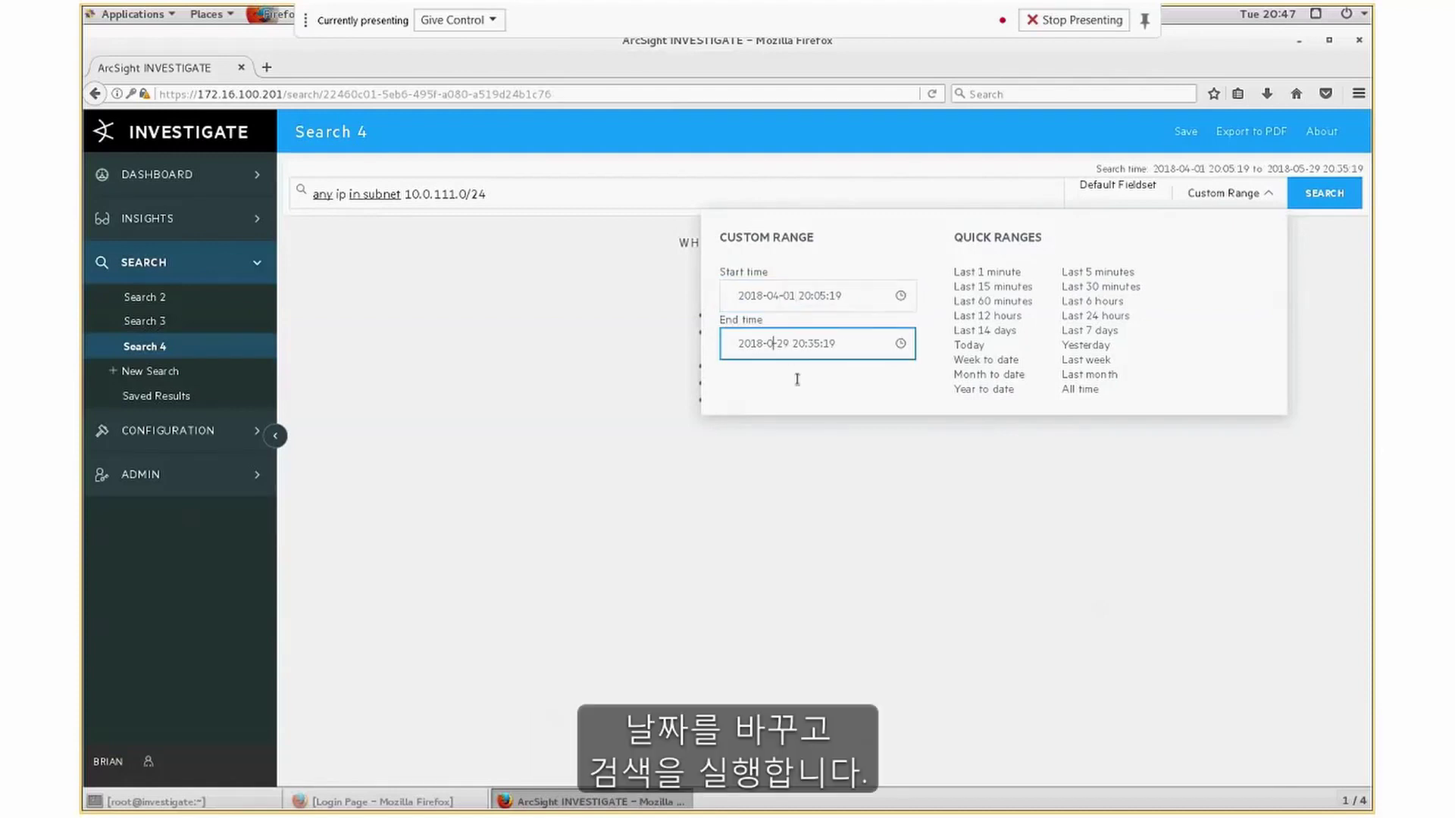
text(4)
click(794, 345)
key(BackSpace)
key(BackSpace)
text(30)
click(1313, 203)
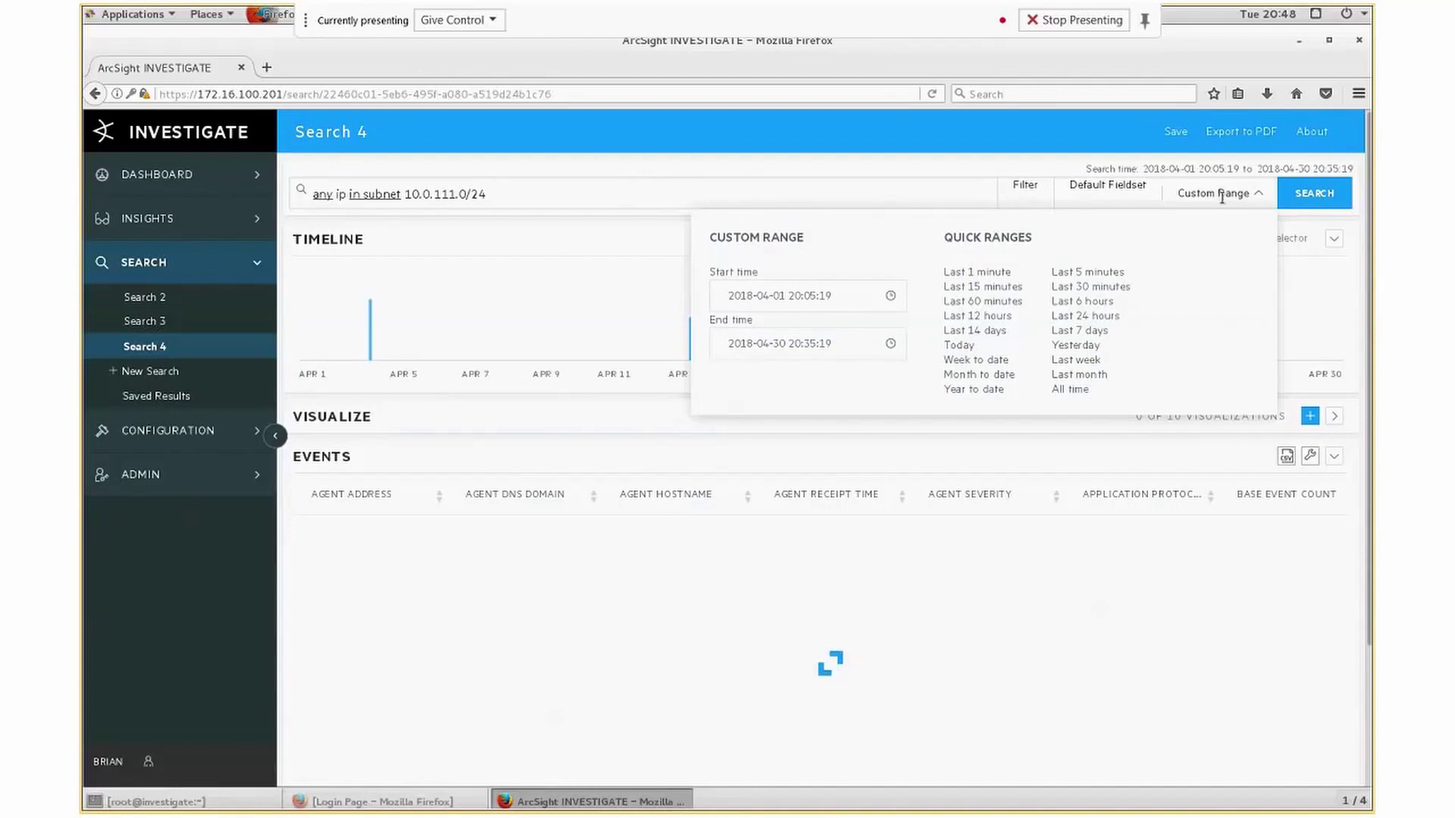
- Close the Custom Range time popup so the 626 events and timeline are visible
click(1263, 195)
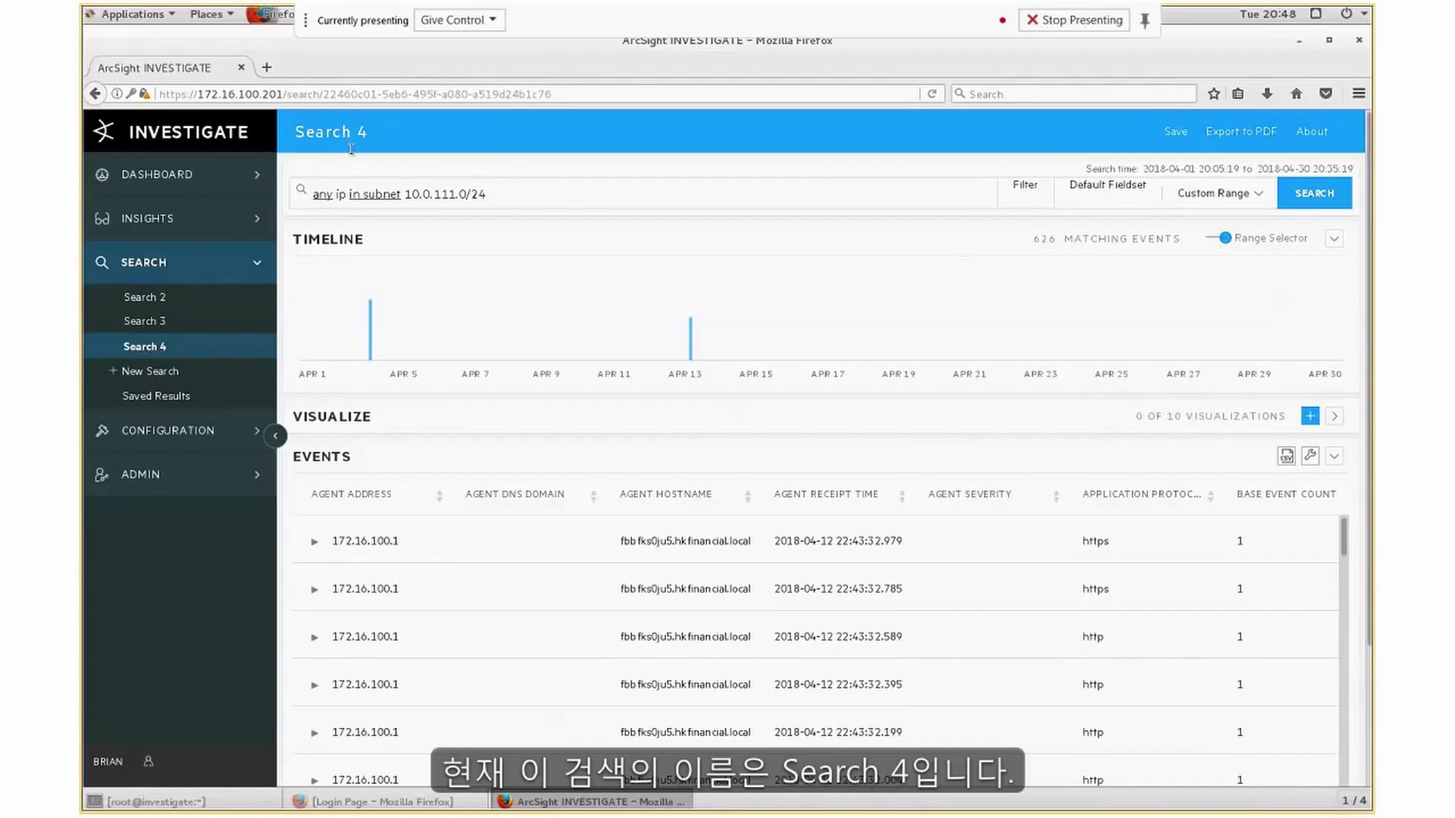
mouse_move(385, 141)
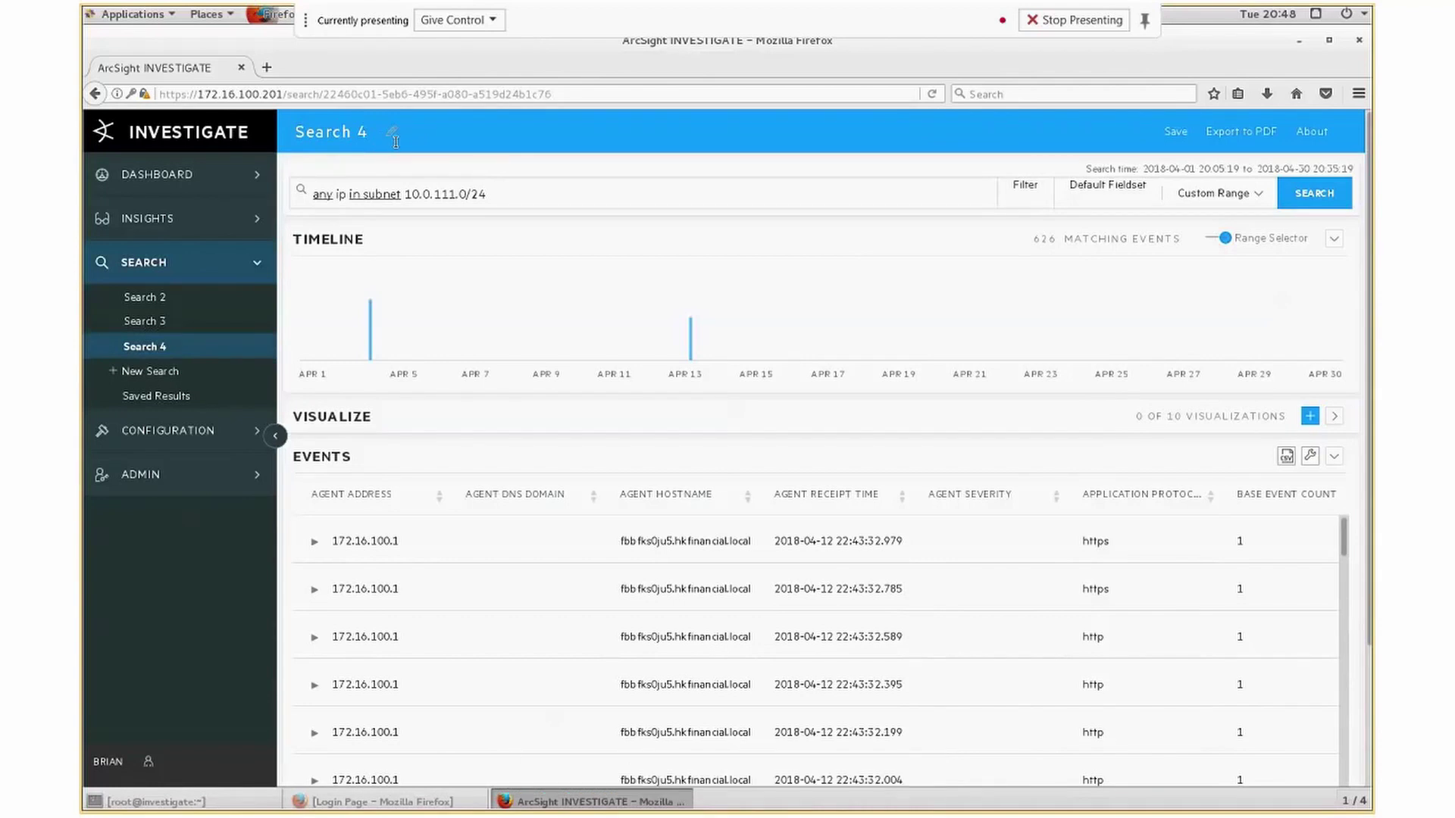
- Replace the Search 4 title with 'Workstation Subnet 10.0.111.0' and confirm the new name
click(394, 135)
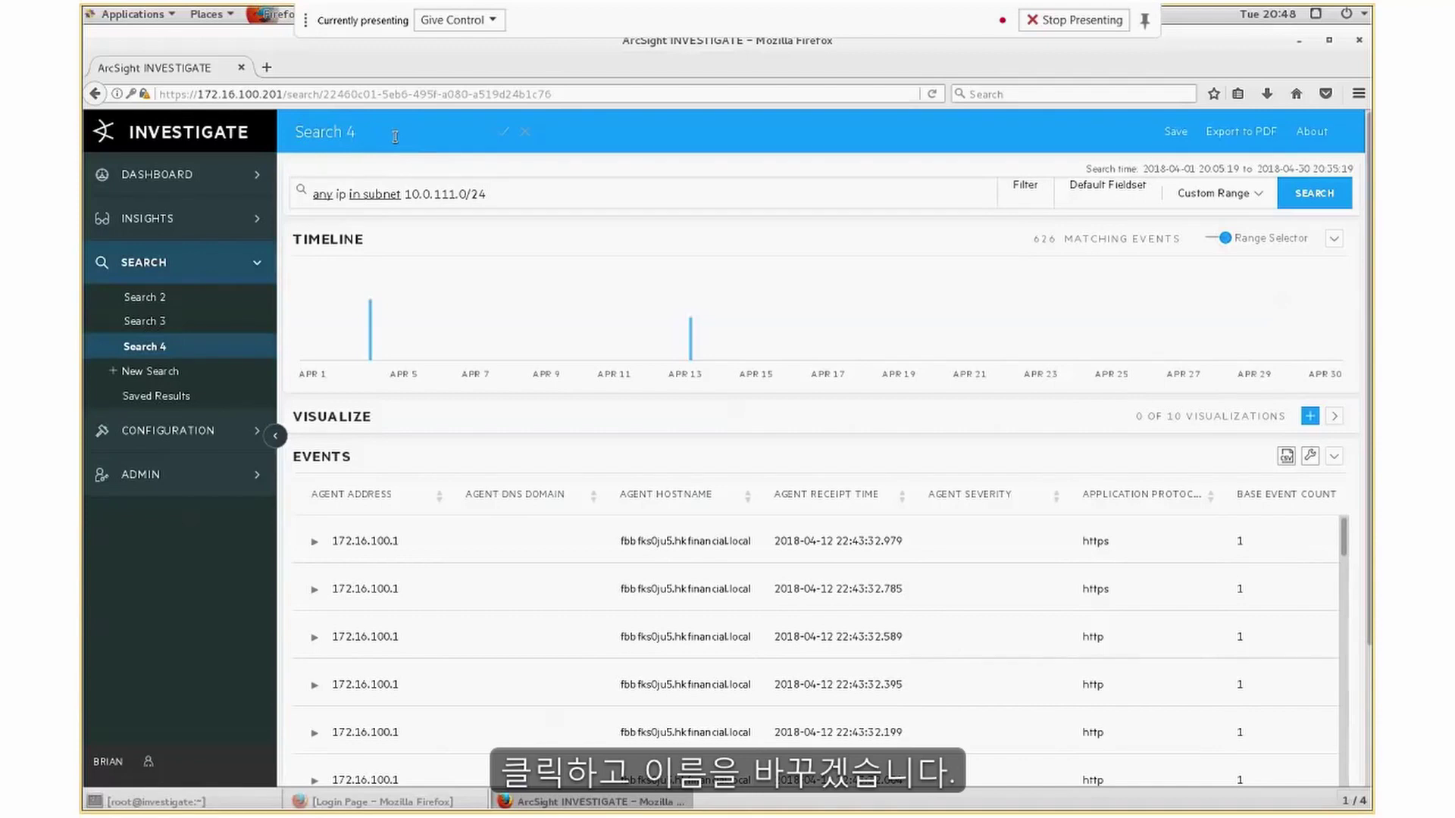
key(ctrl+a)
key(BackSpace)
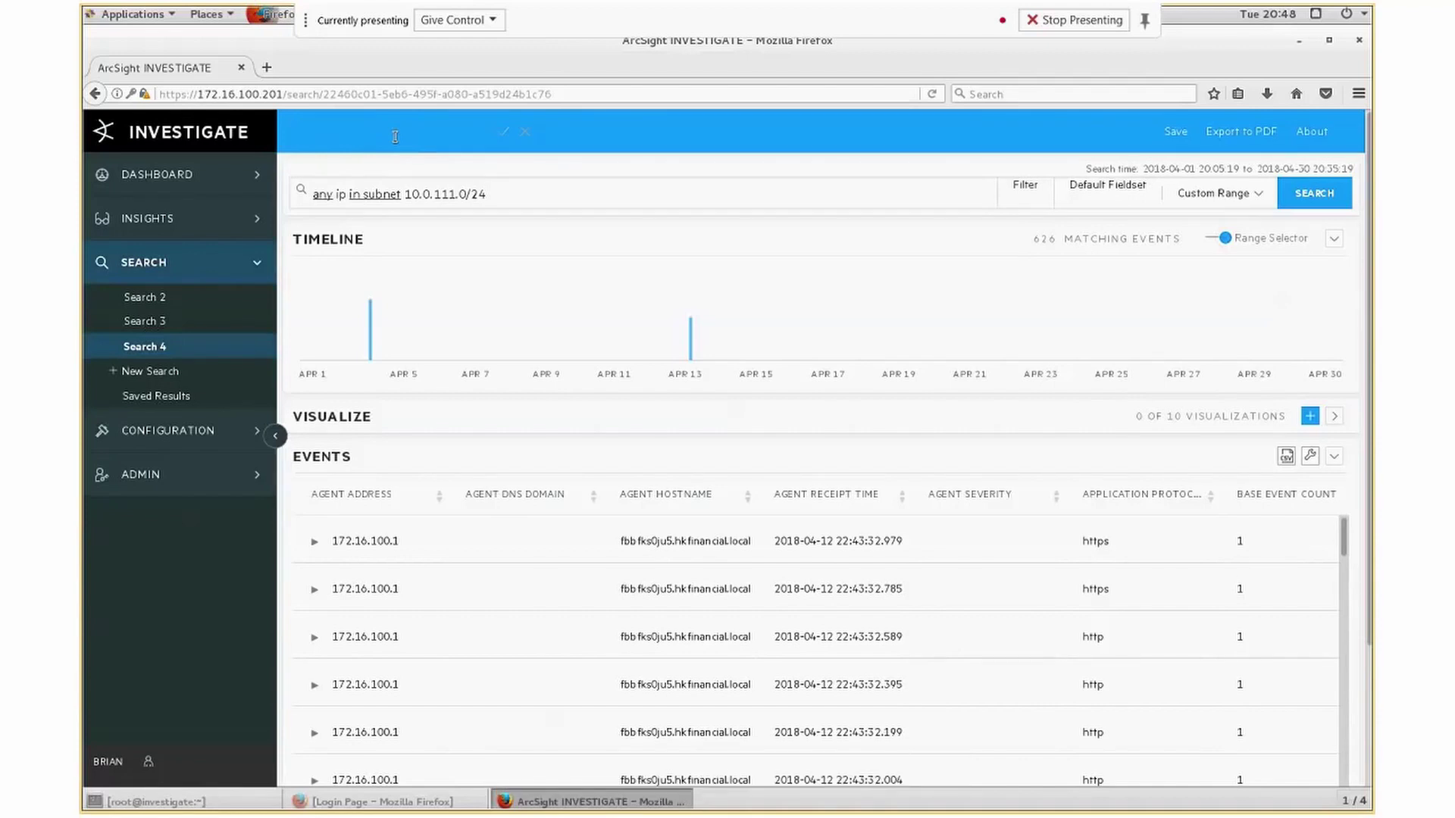
text(Workstation Subnet 10.0.11)
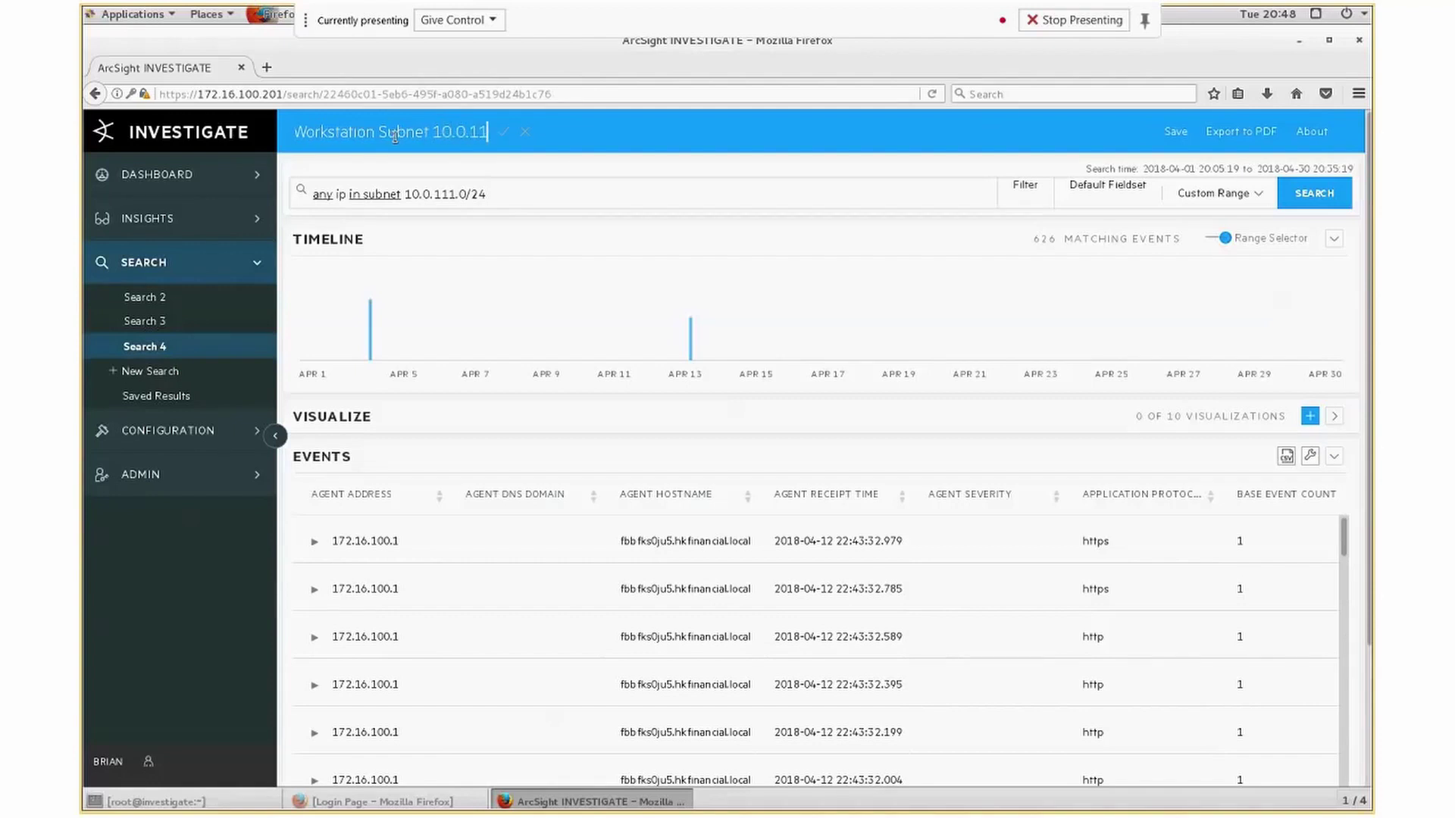
text(1.0)
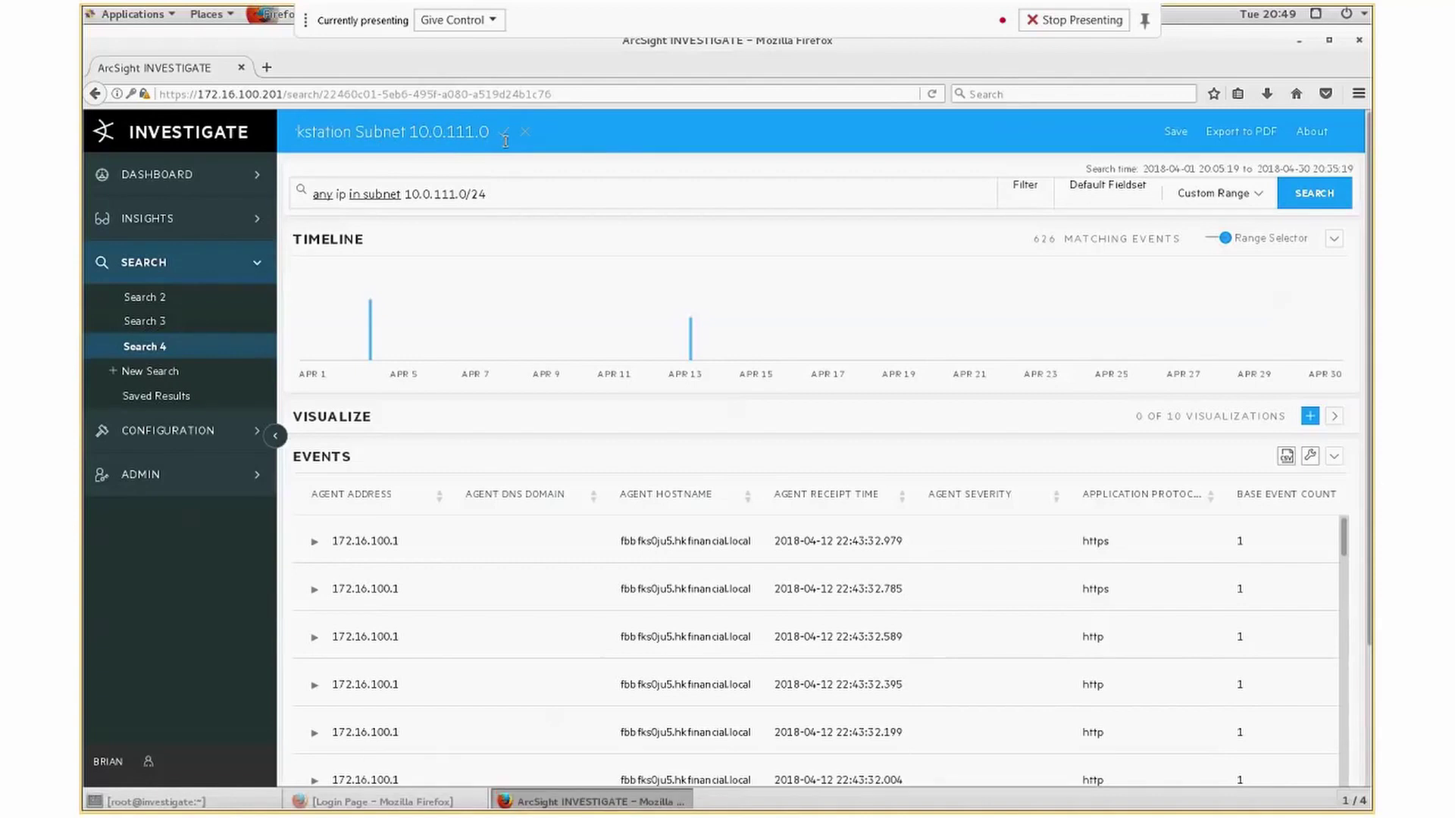
click(506, 141)
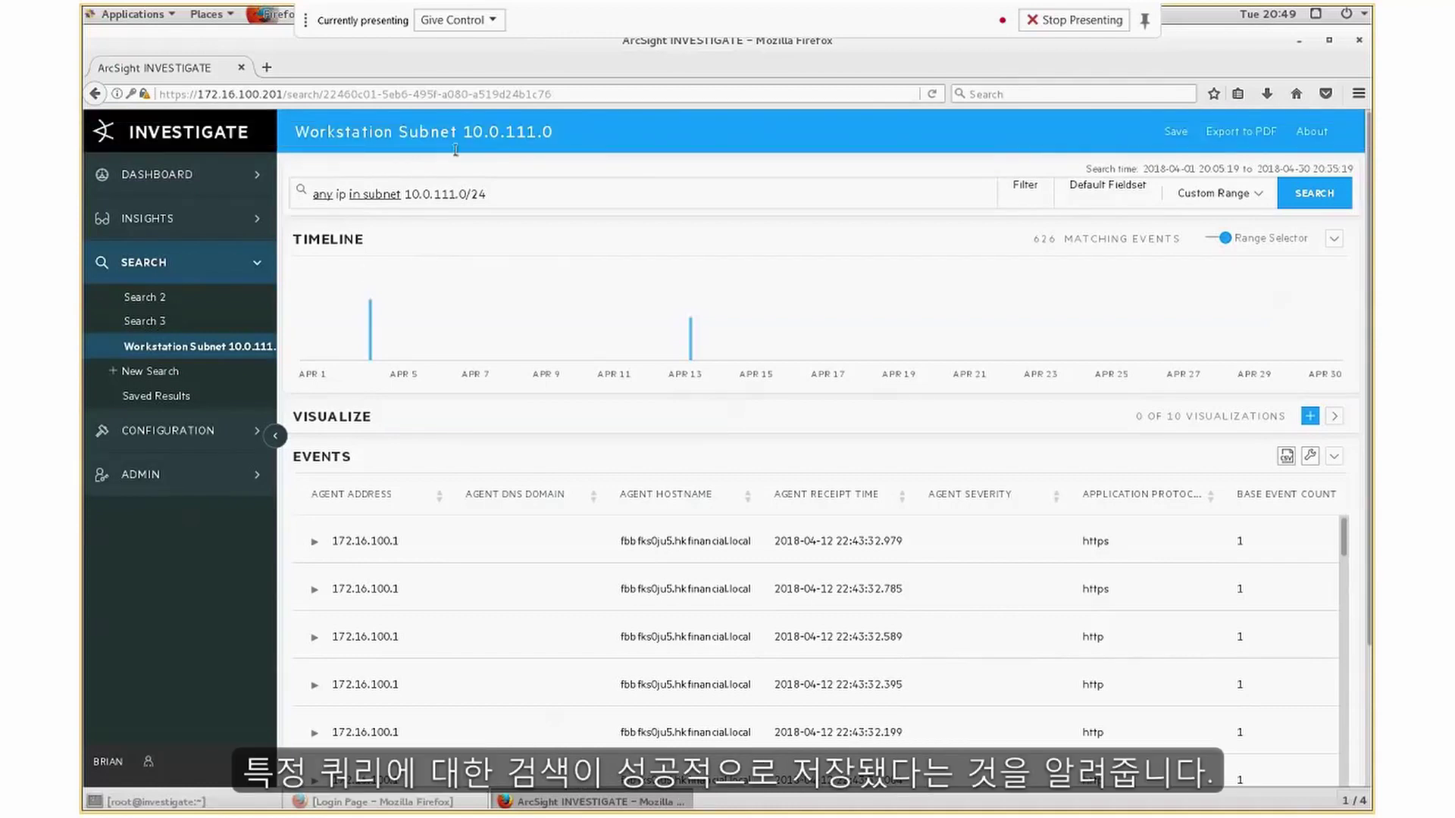
- Bring the Destination Address, Hostname and Port columns into view and widen Destination Address slightly
drag(522, 196, 326, 191)
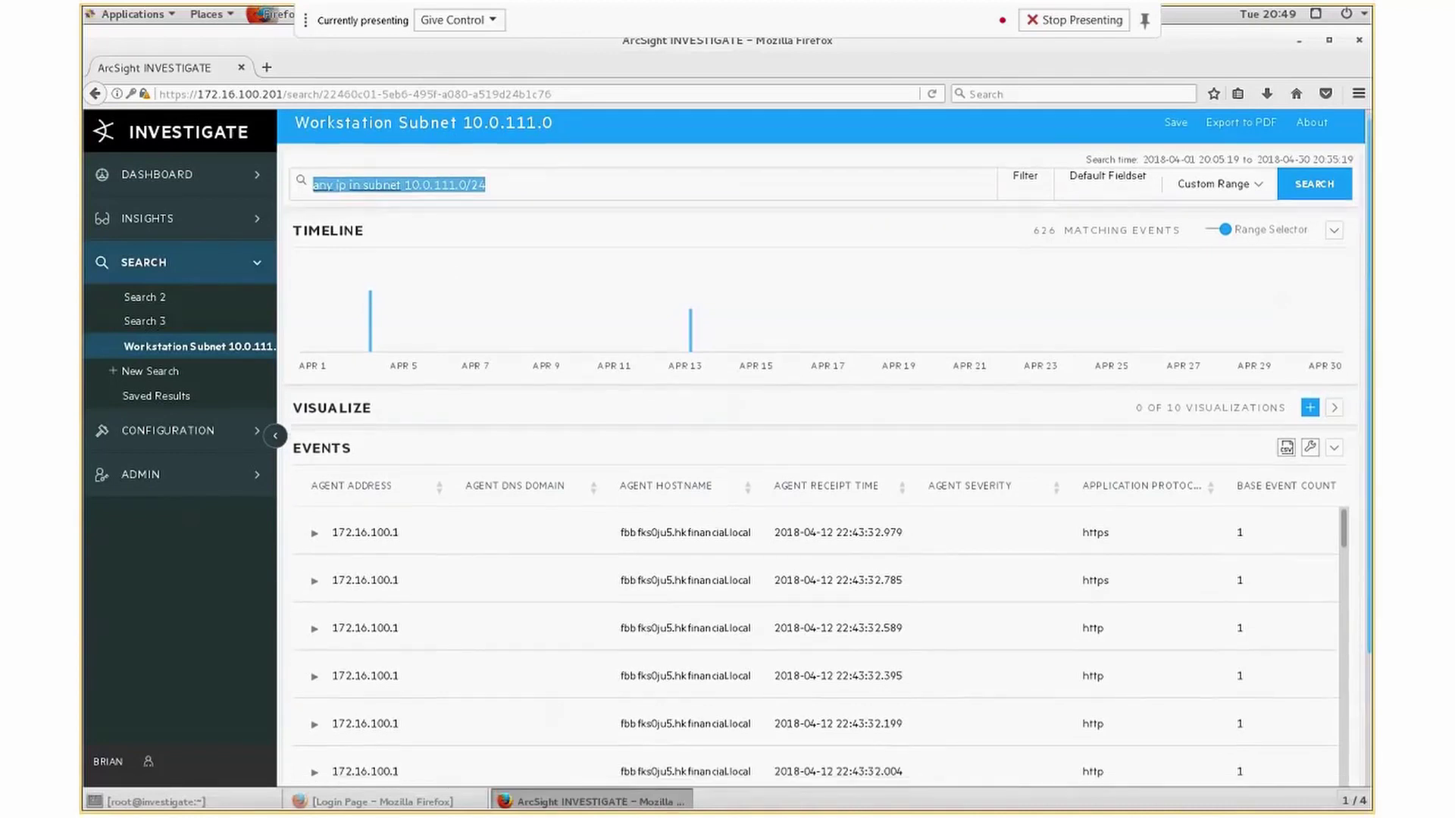
scroll(1373, 281, down, 1)
scroll(1373, 281, down, 2)
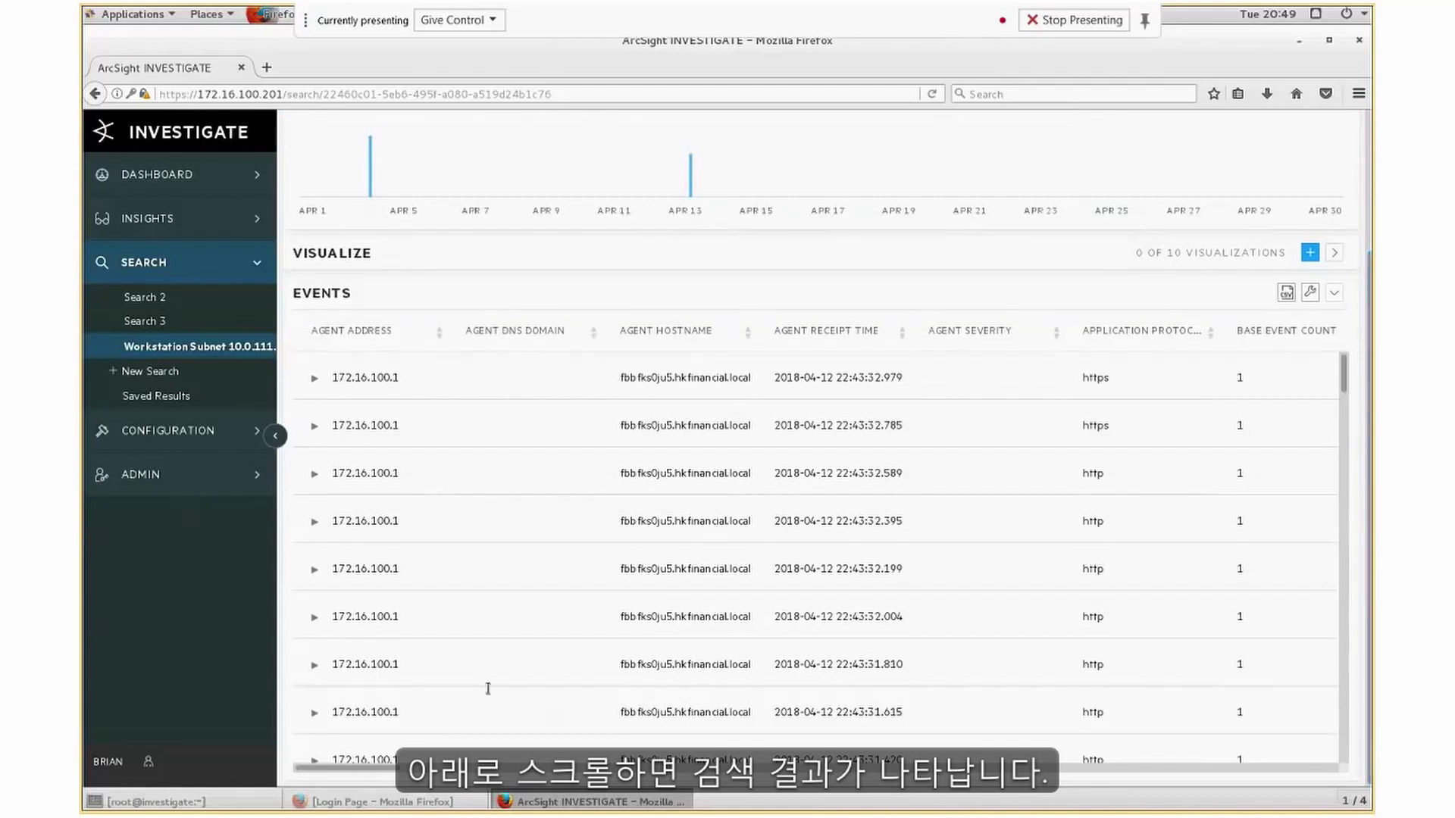
drag(346, 767, 691, 793)
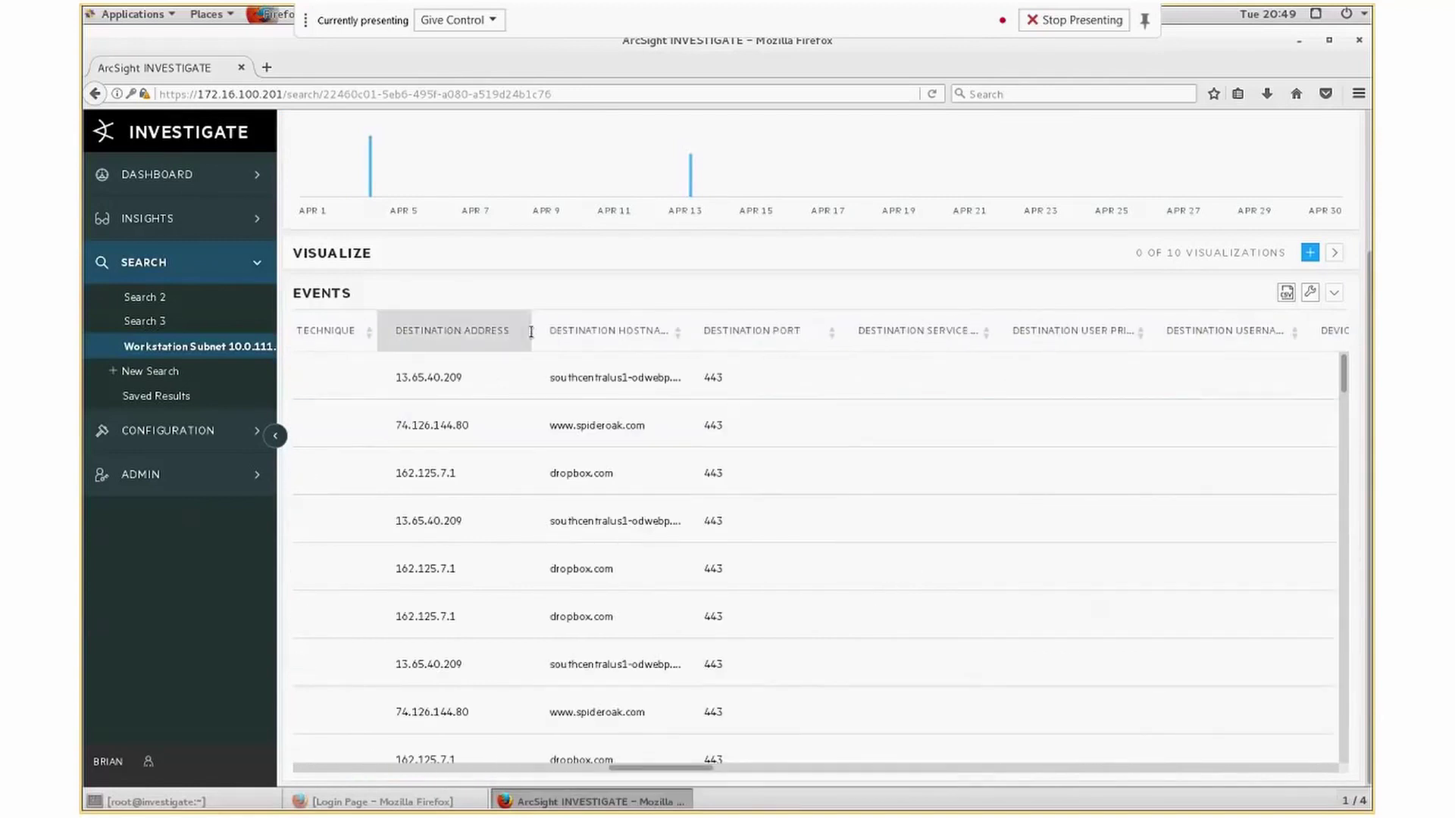
drag(537, 331, 542, 401)
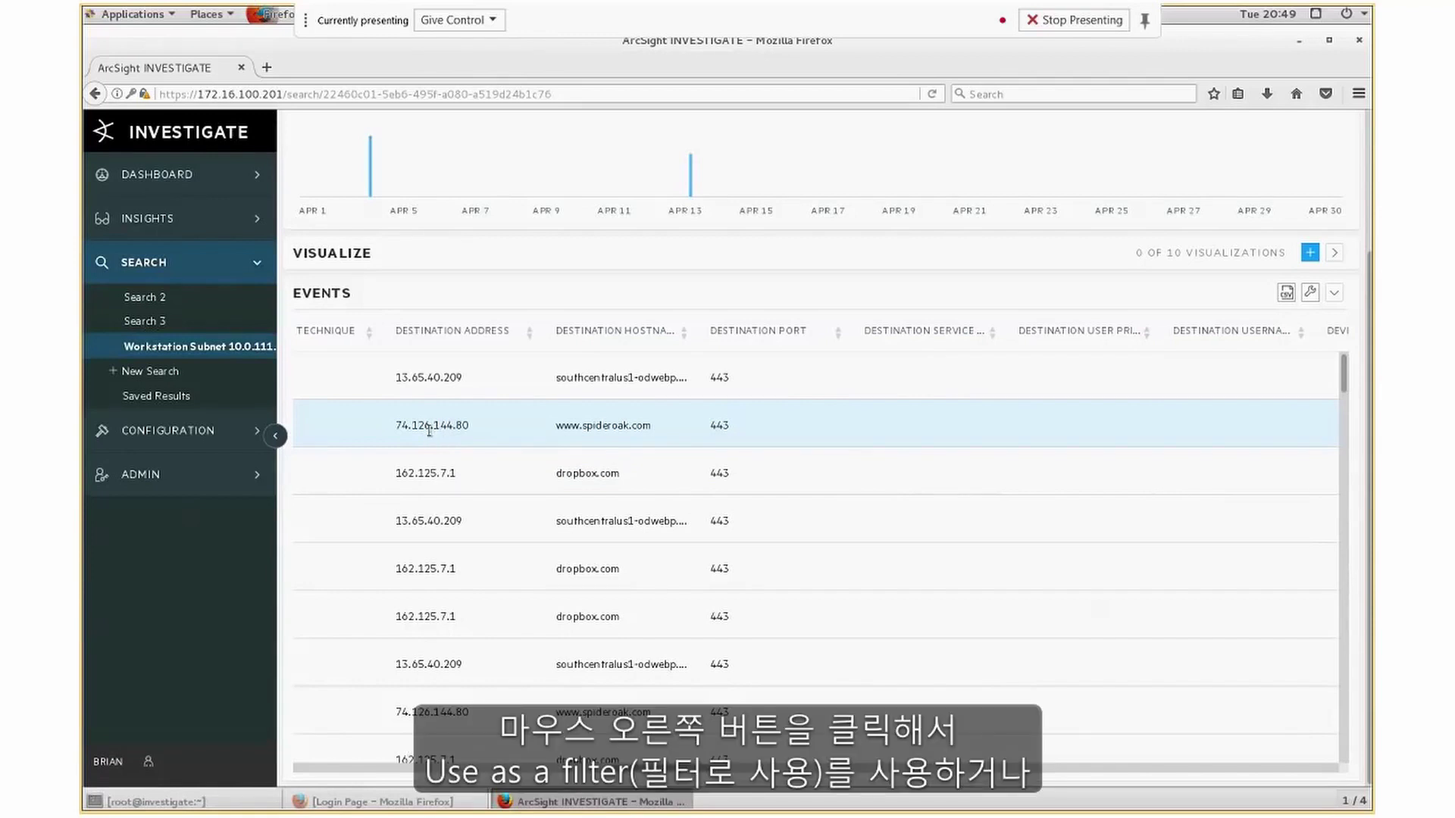
- Use destination address 74.126.144.80 as a filter from its cell's context menu
right_click(429, 432)
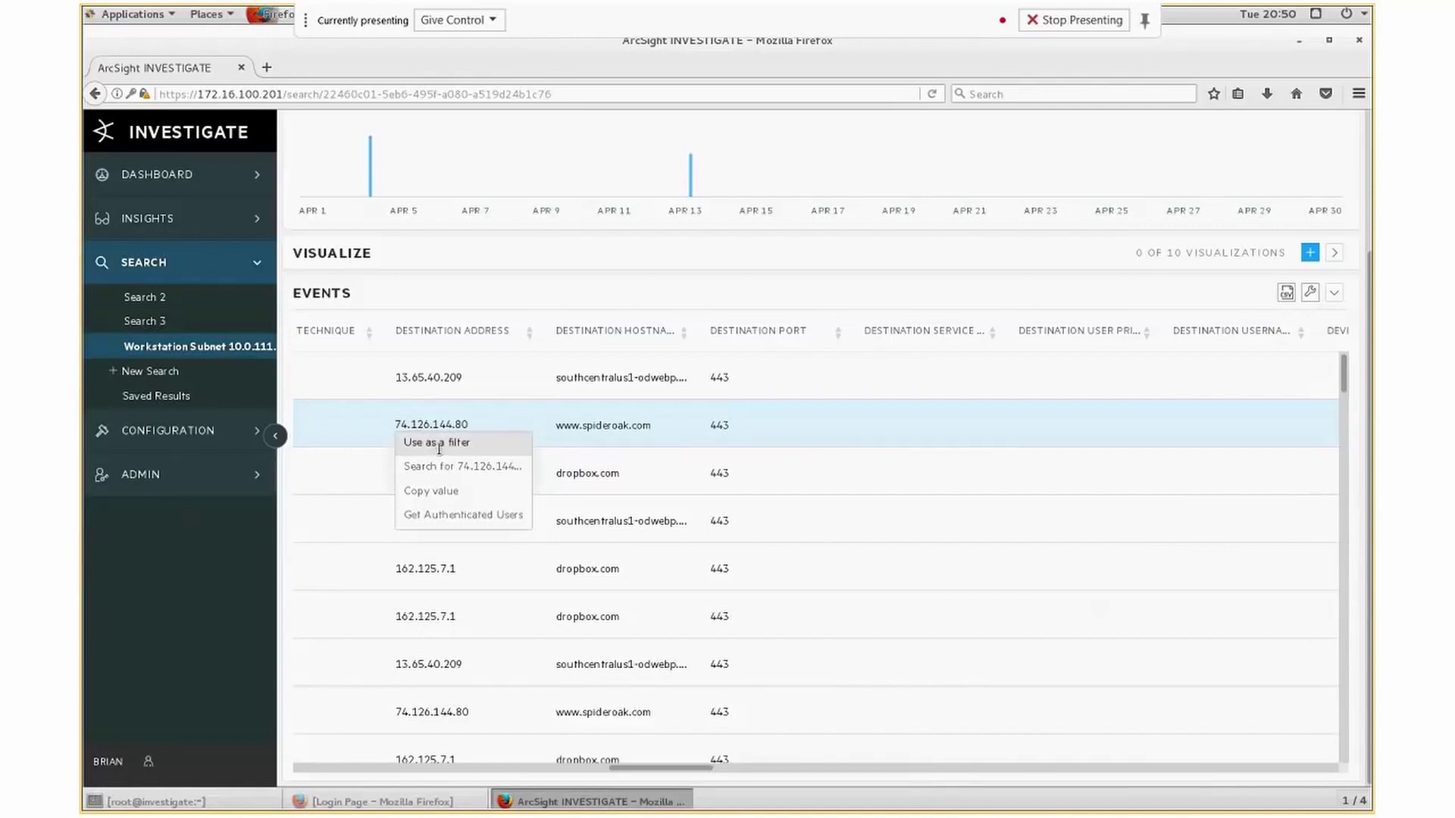
click(439, 445)
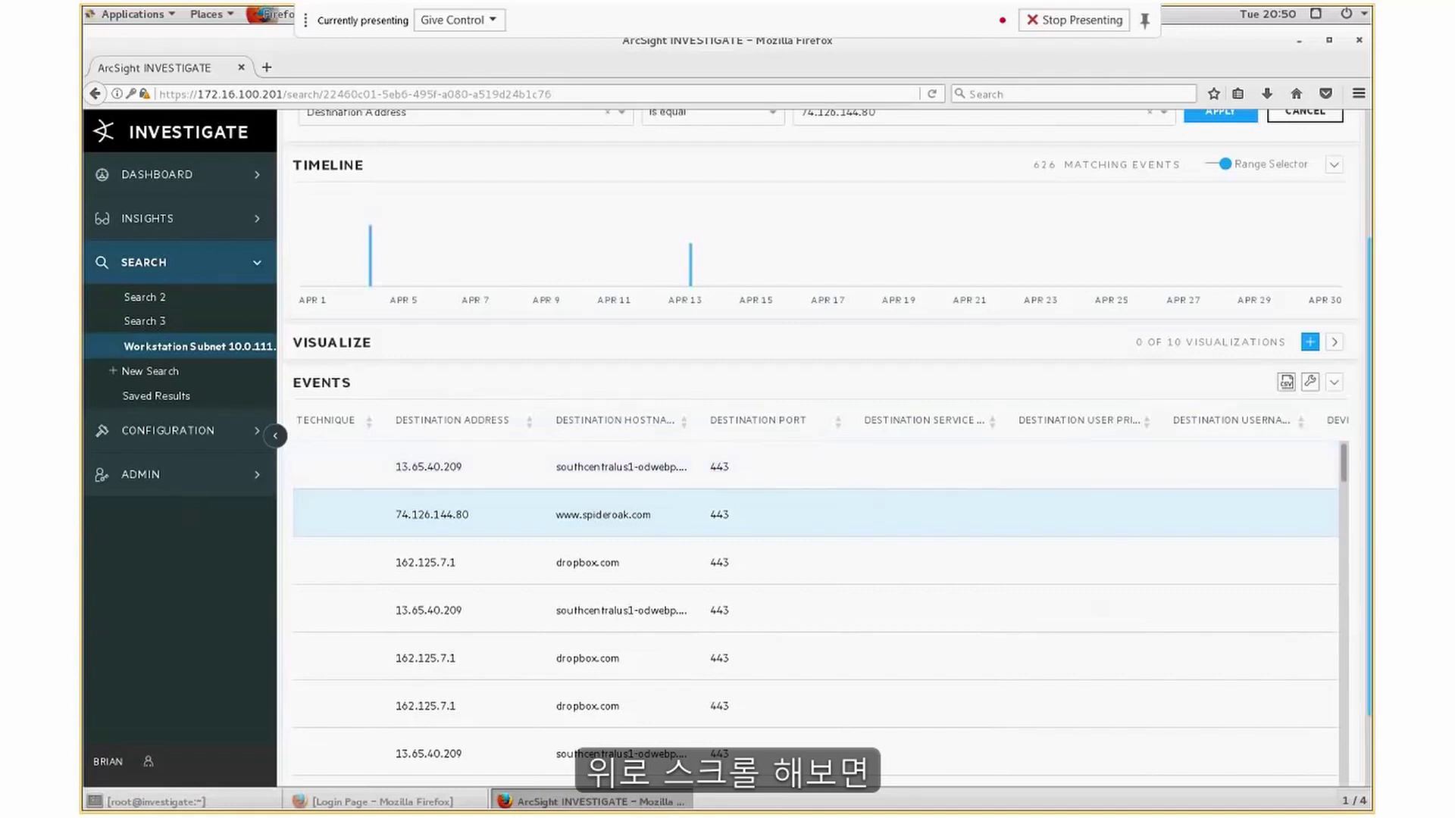
scroll(488, 331, up, 3)
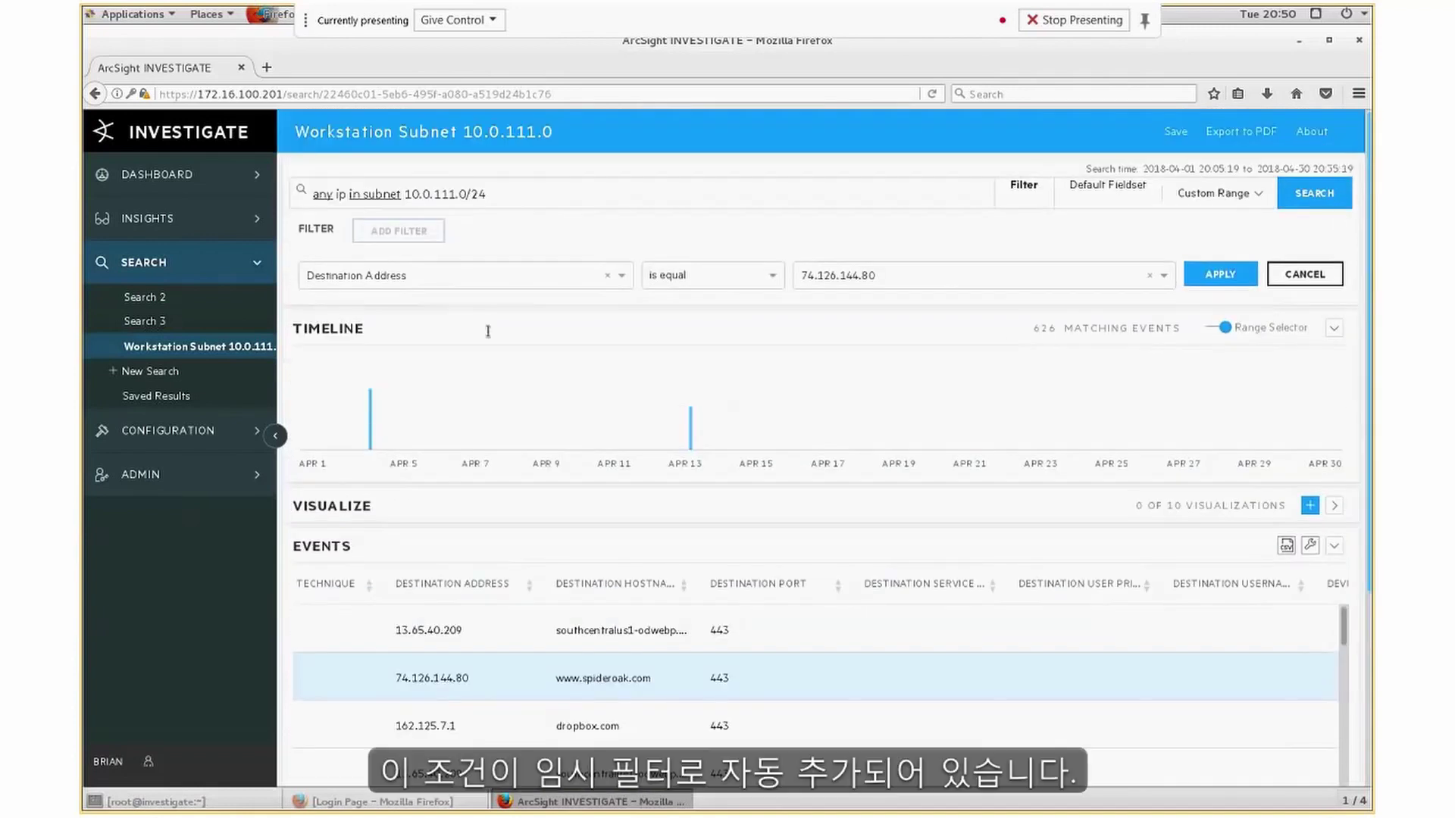
scroll(488, 331, down, 3)
scroll(532, 300, up, 3)
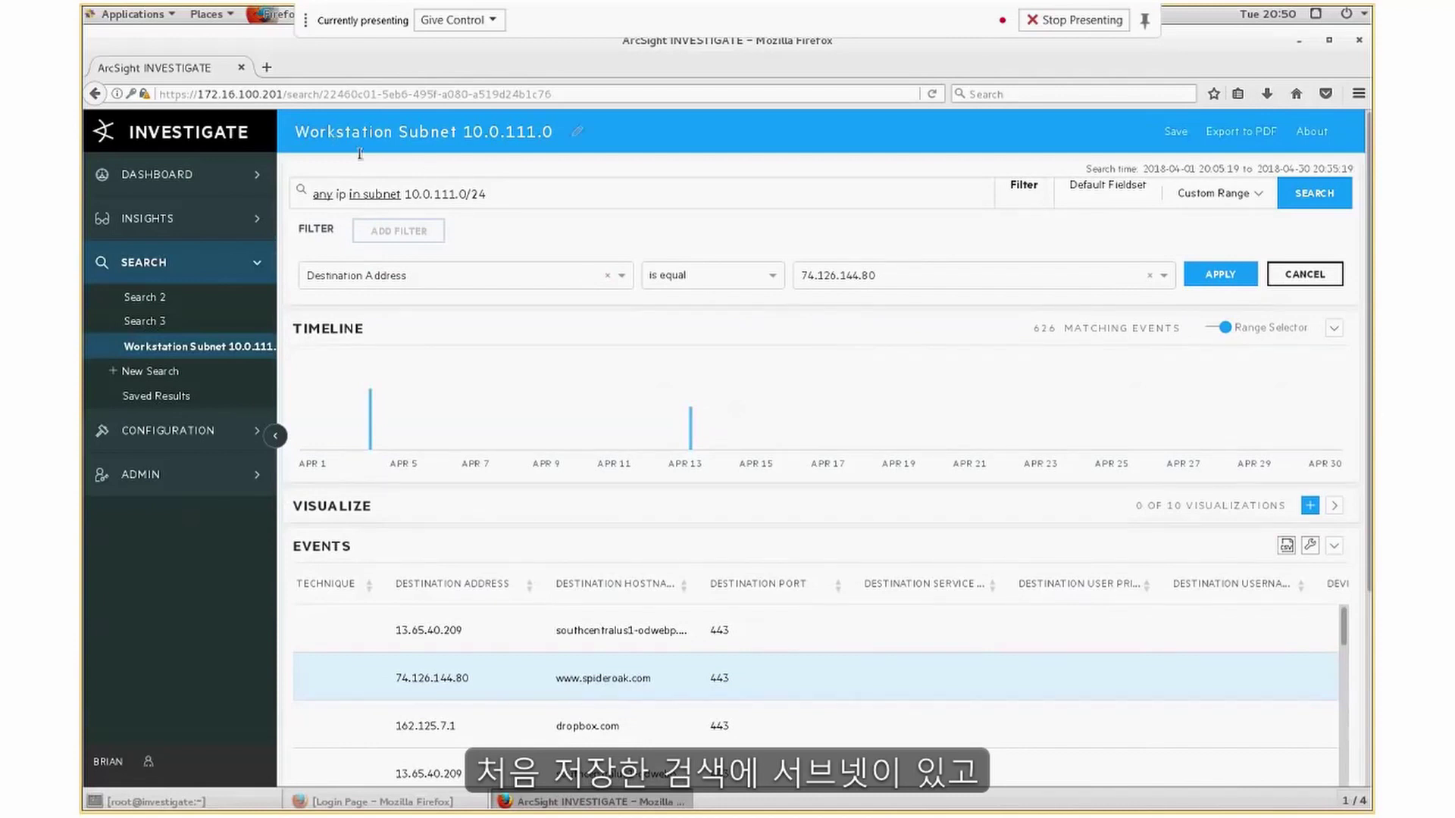
triple_click(421, 190)
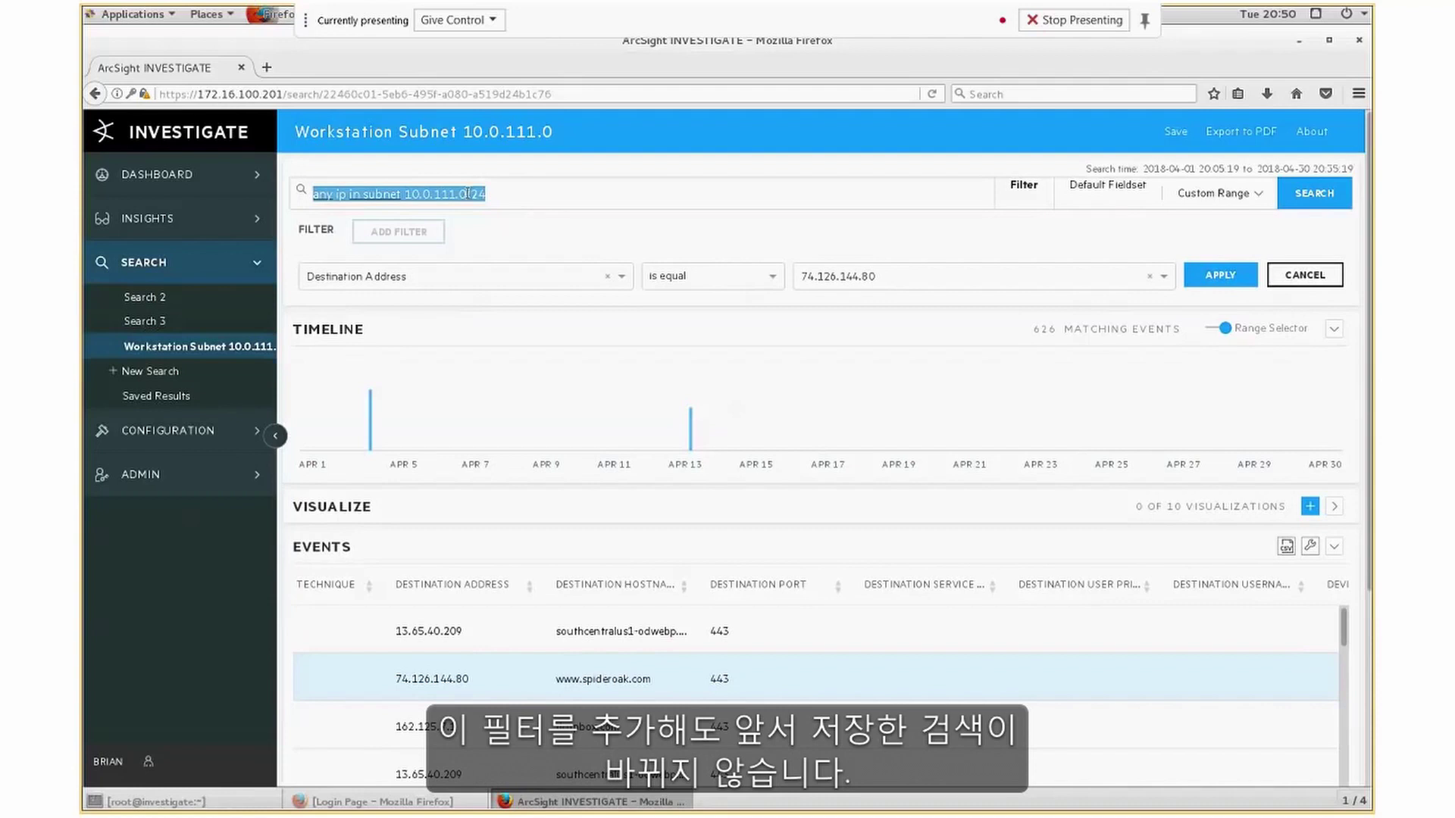
- Apply the Destination Address 74.126.144.80 filter, narrowing results to 2 events
click(1216, 277)
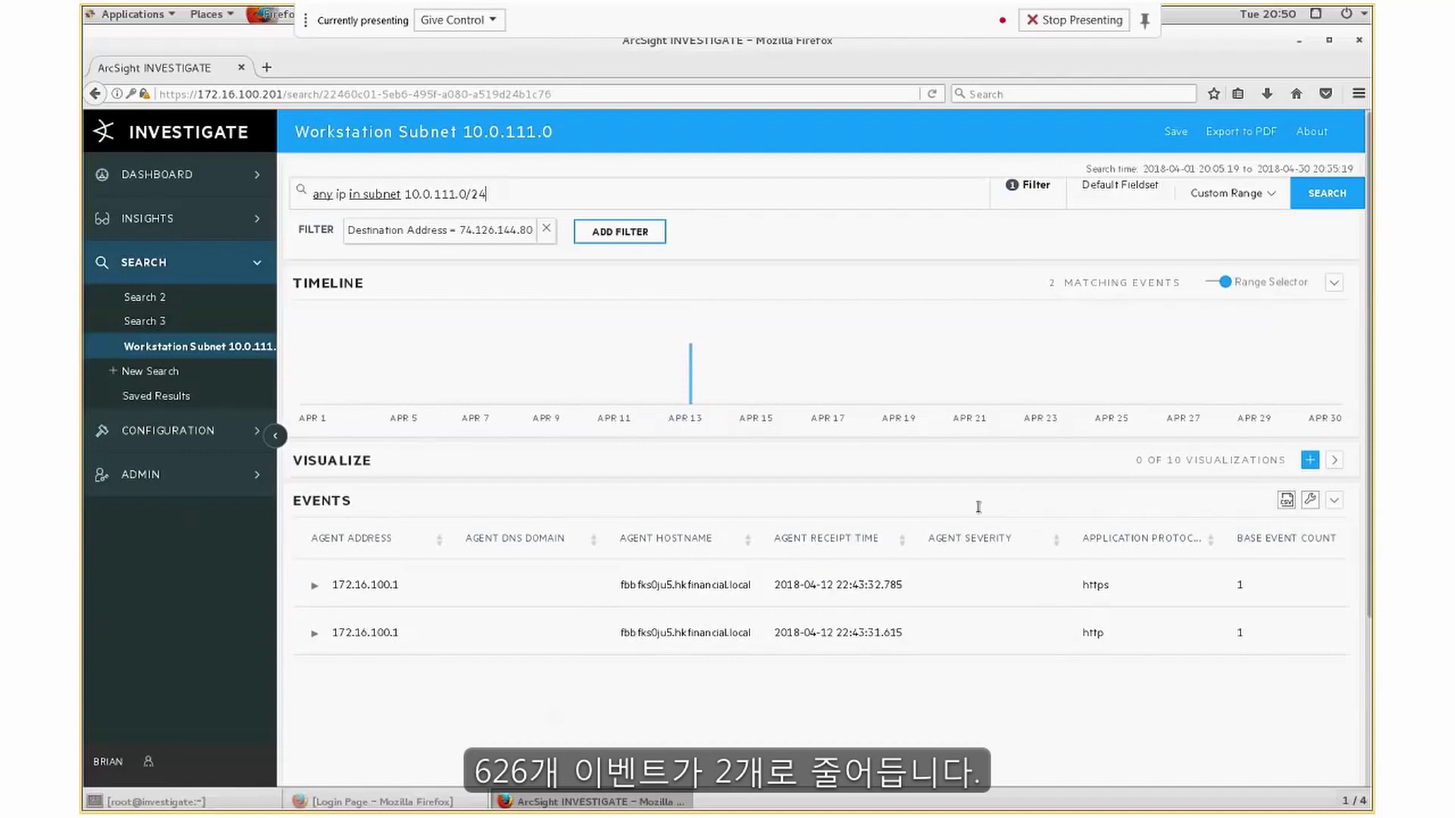
scroll(627, 703, down, 3)
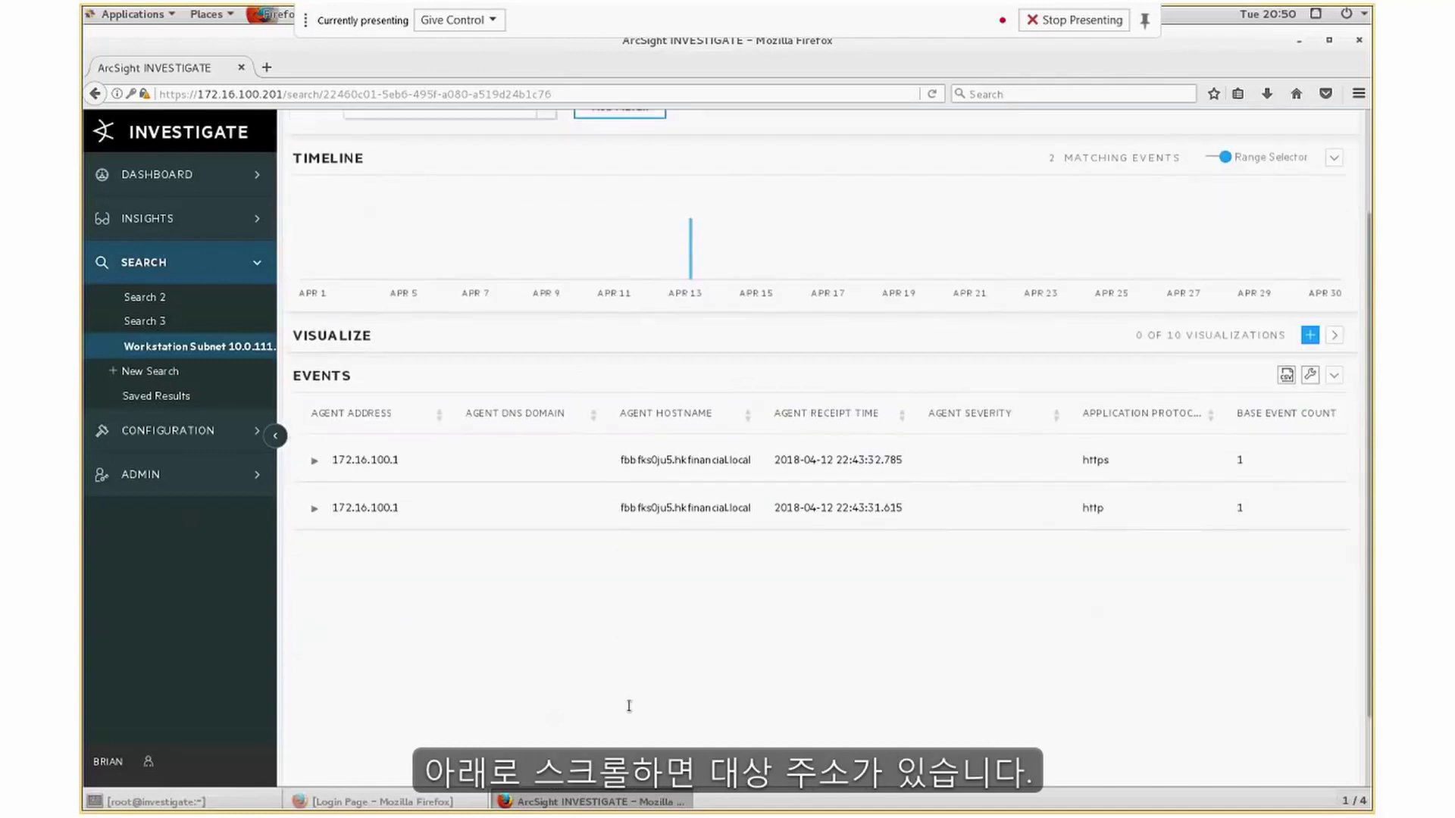
scroll(628, 707, down, 2)
drag(402, 769, 675, 775)
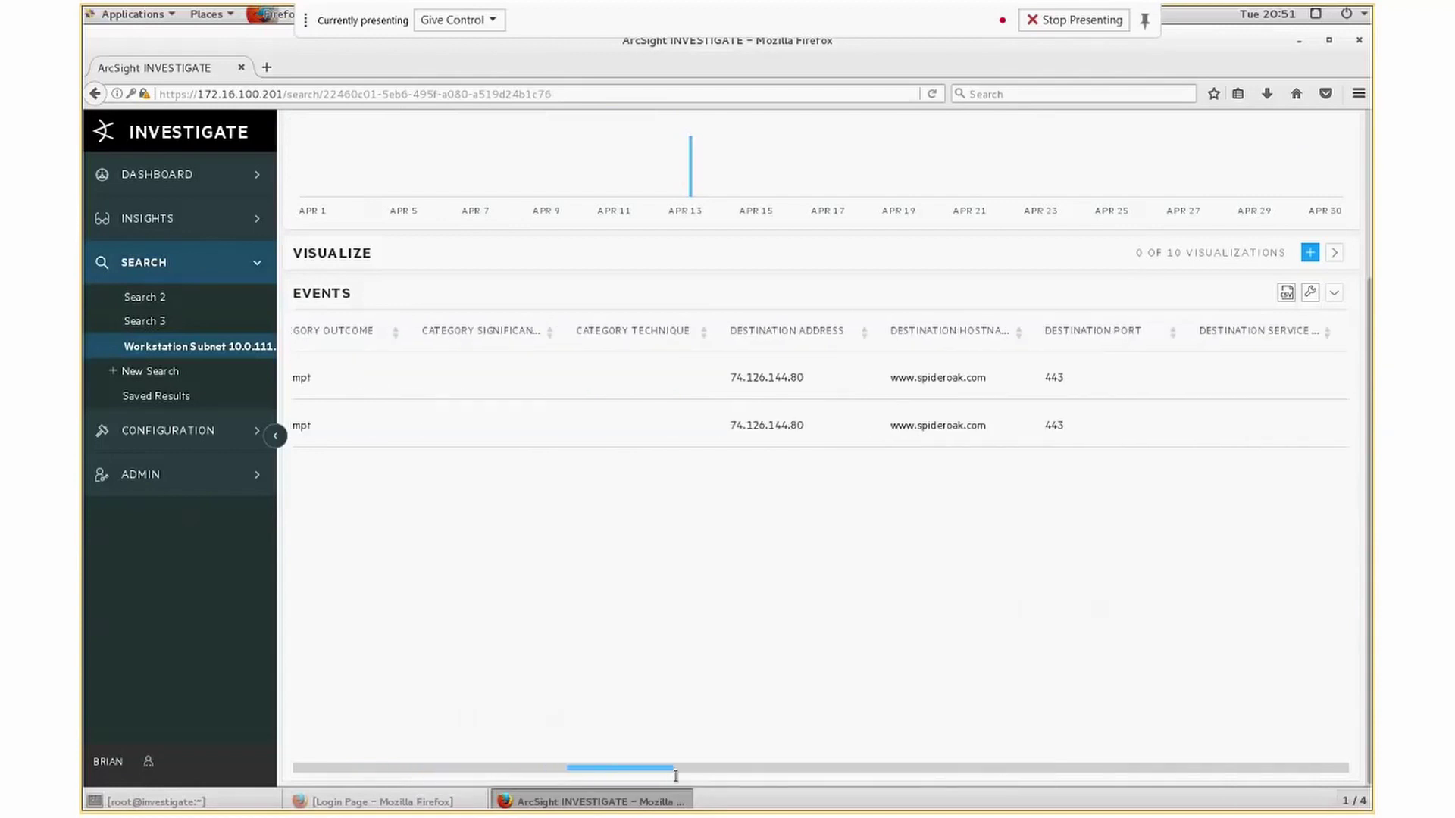
- Scroll across the 2 filtered events' columns to review them, one https and one http
scroll(670, 524, up, 2)
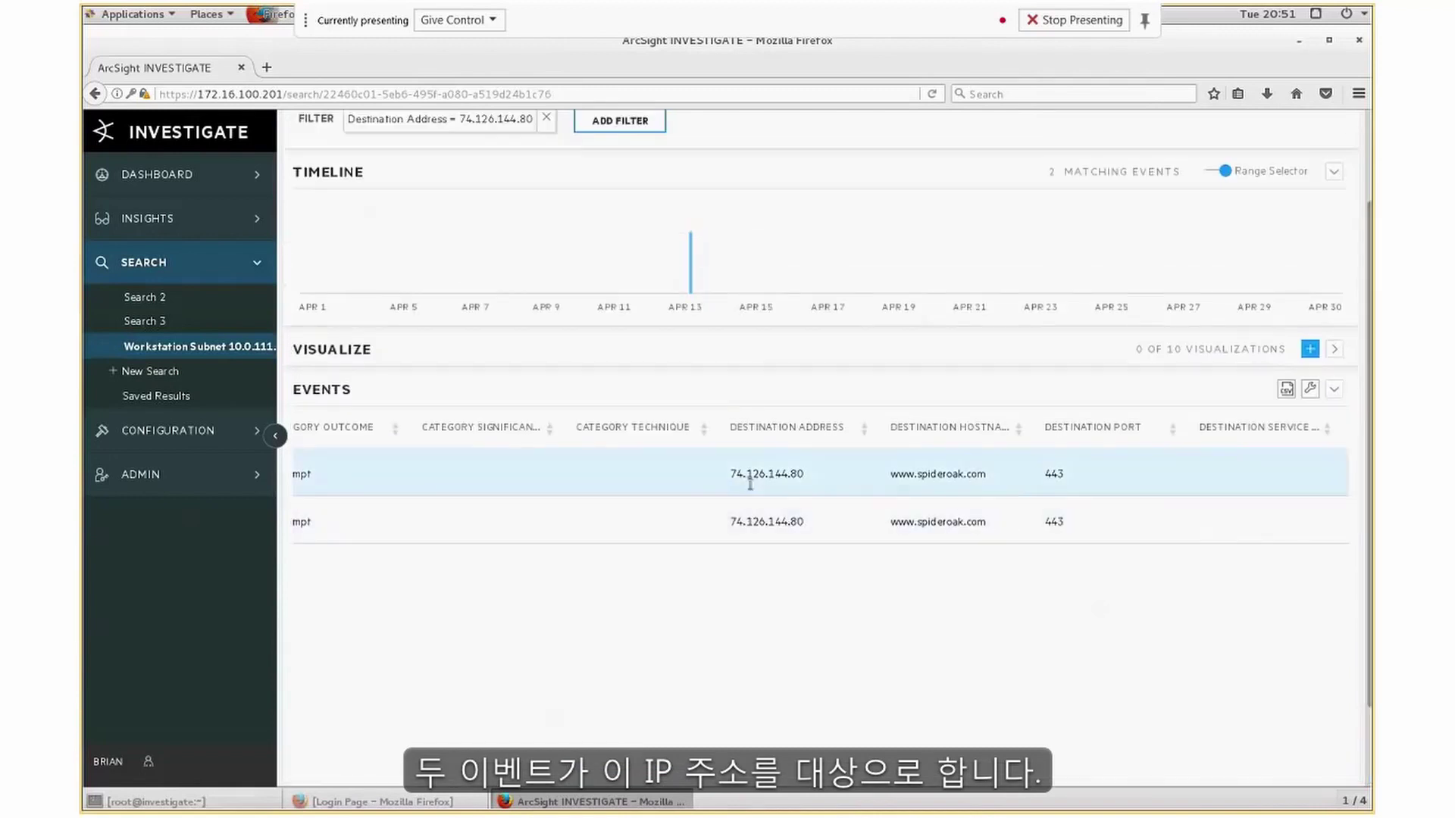
scroll(702, 677, down, 2)
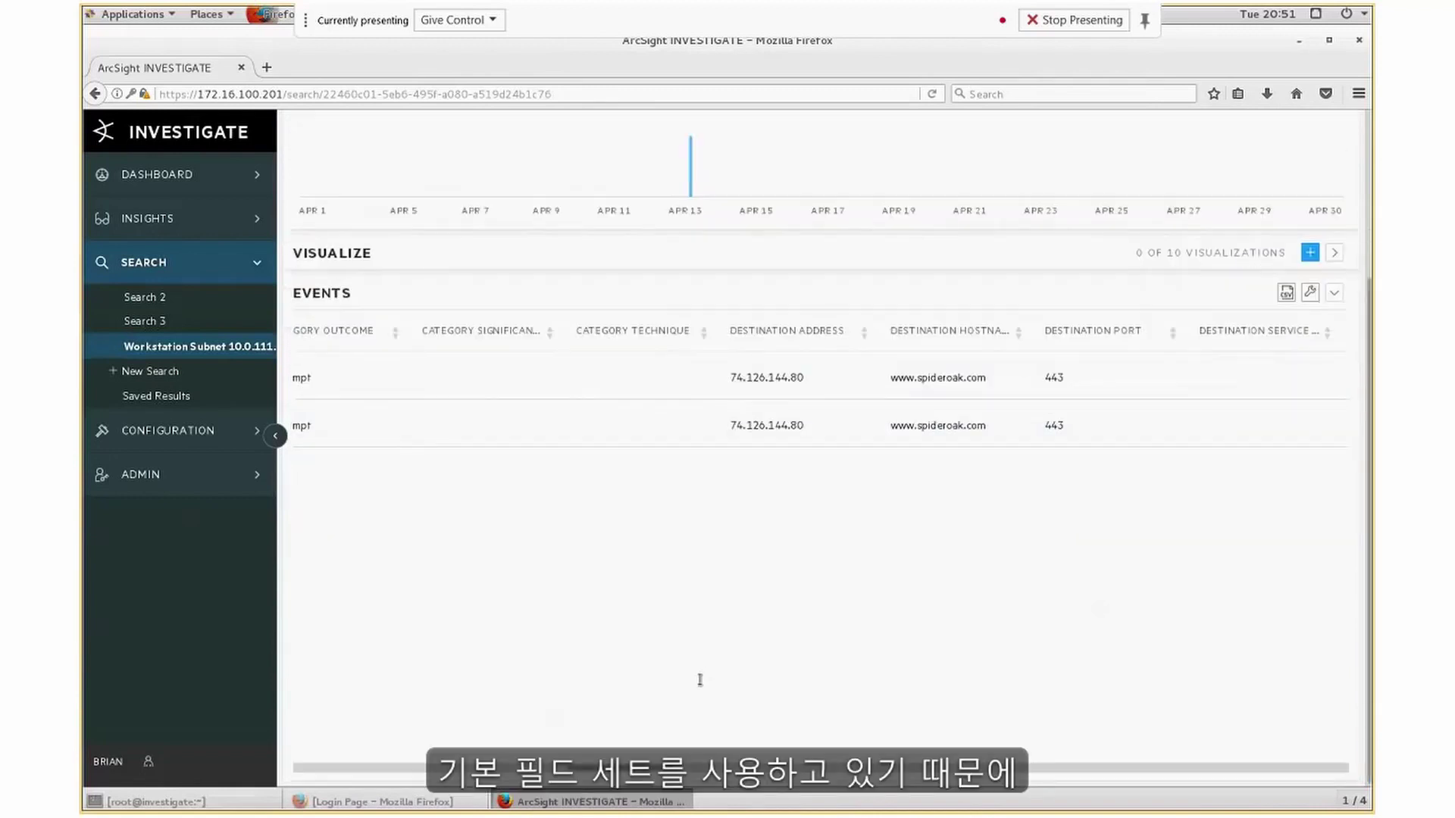
scroll(1368, 506, up, 4)
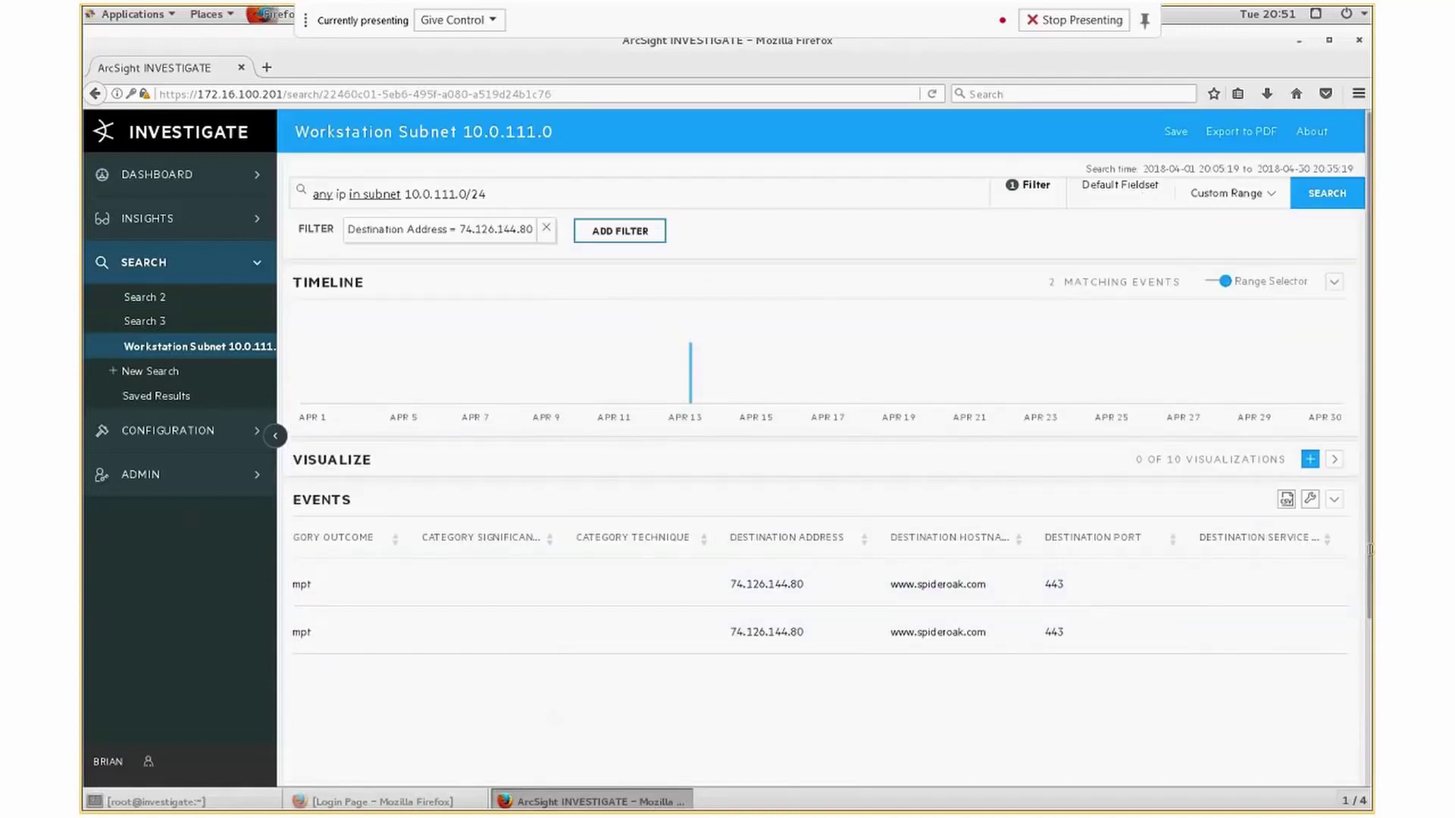
scroll(1369, 506, down, 4)
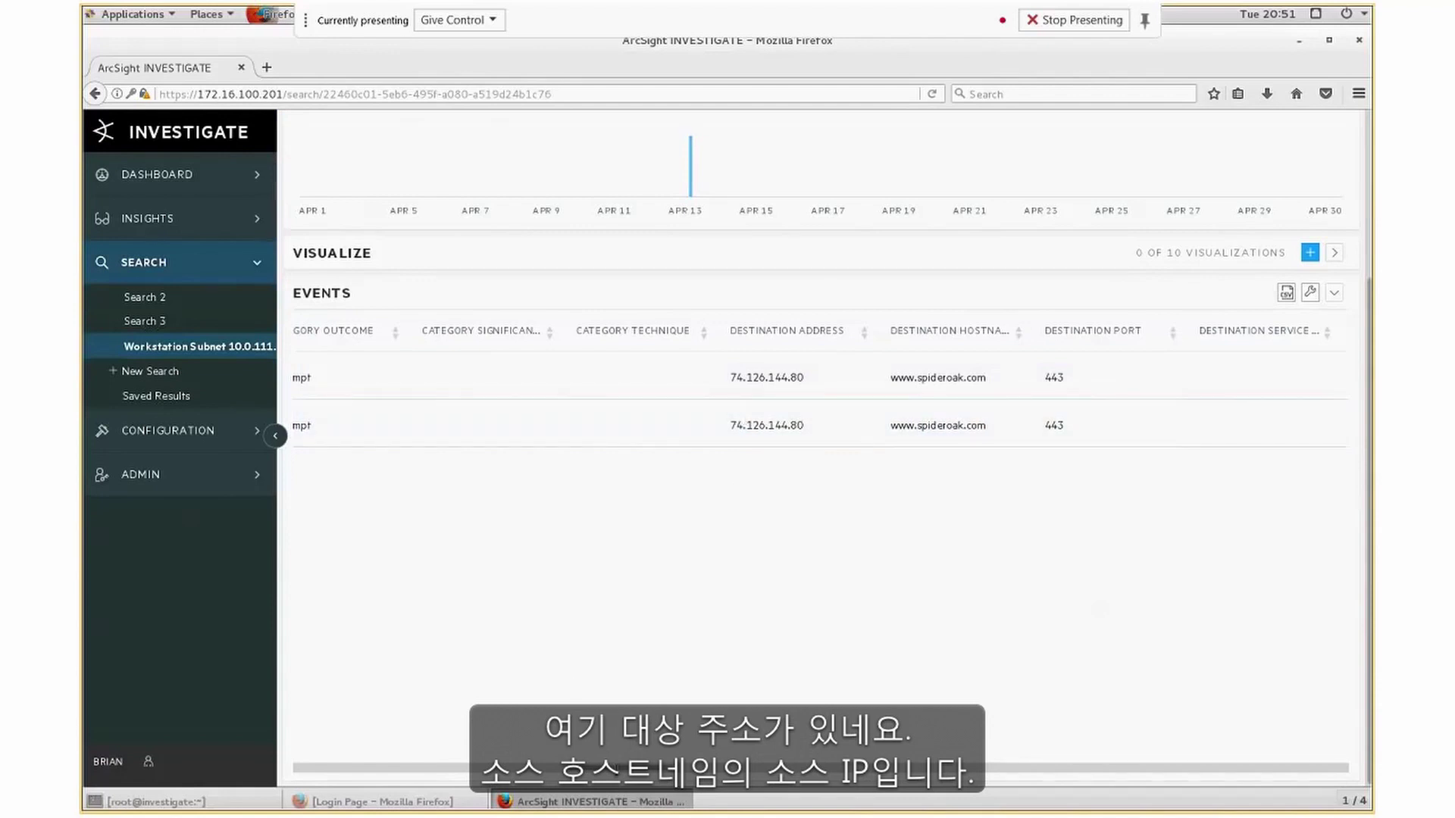
drag(629, 767, 1210, 762)
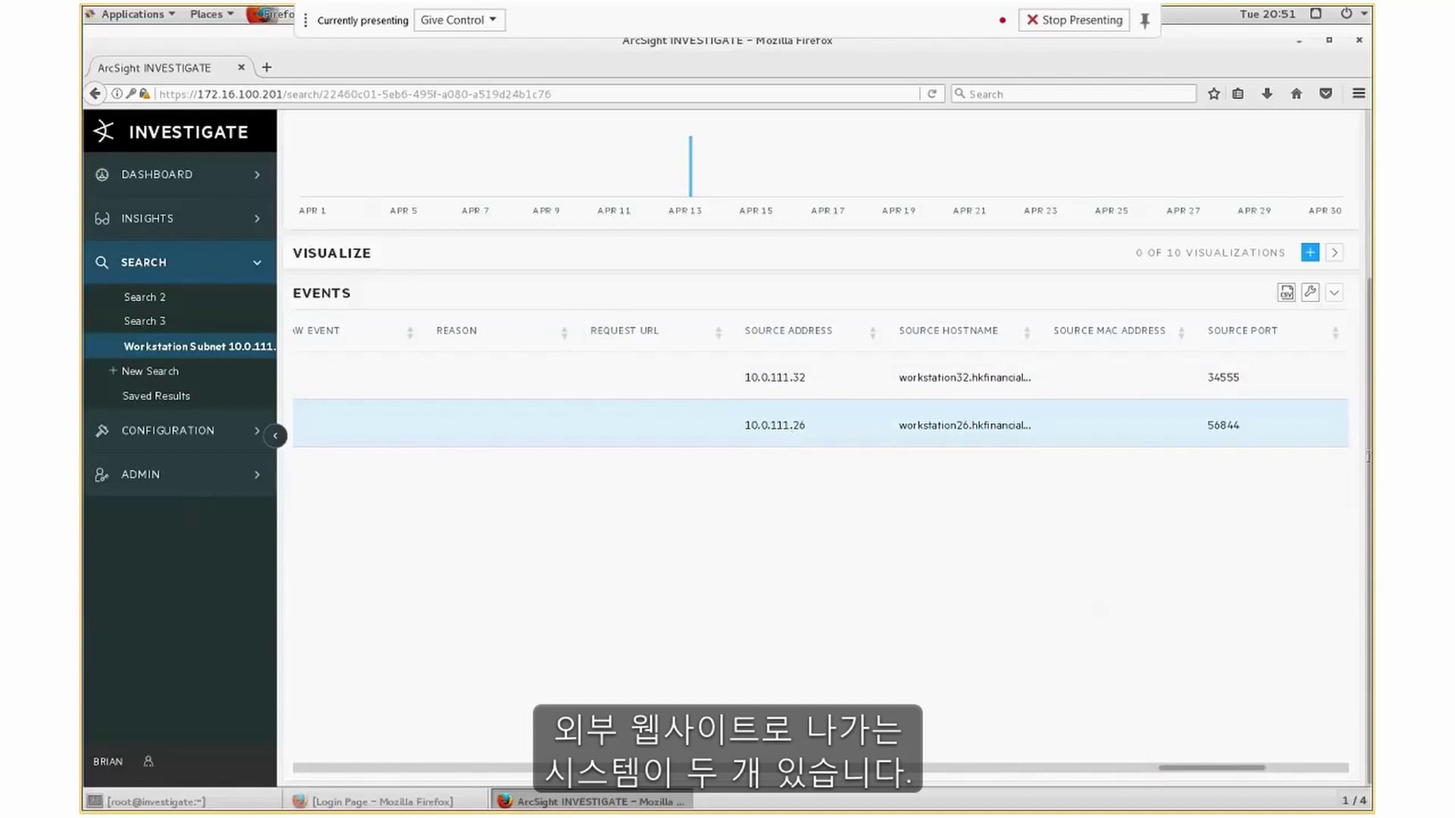
scroll(825, 400, up, 5)
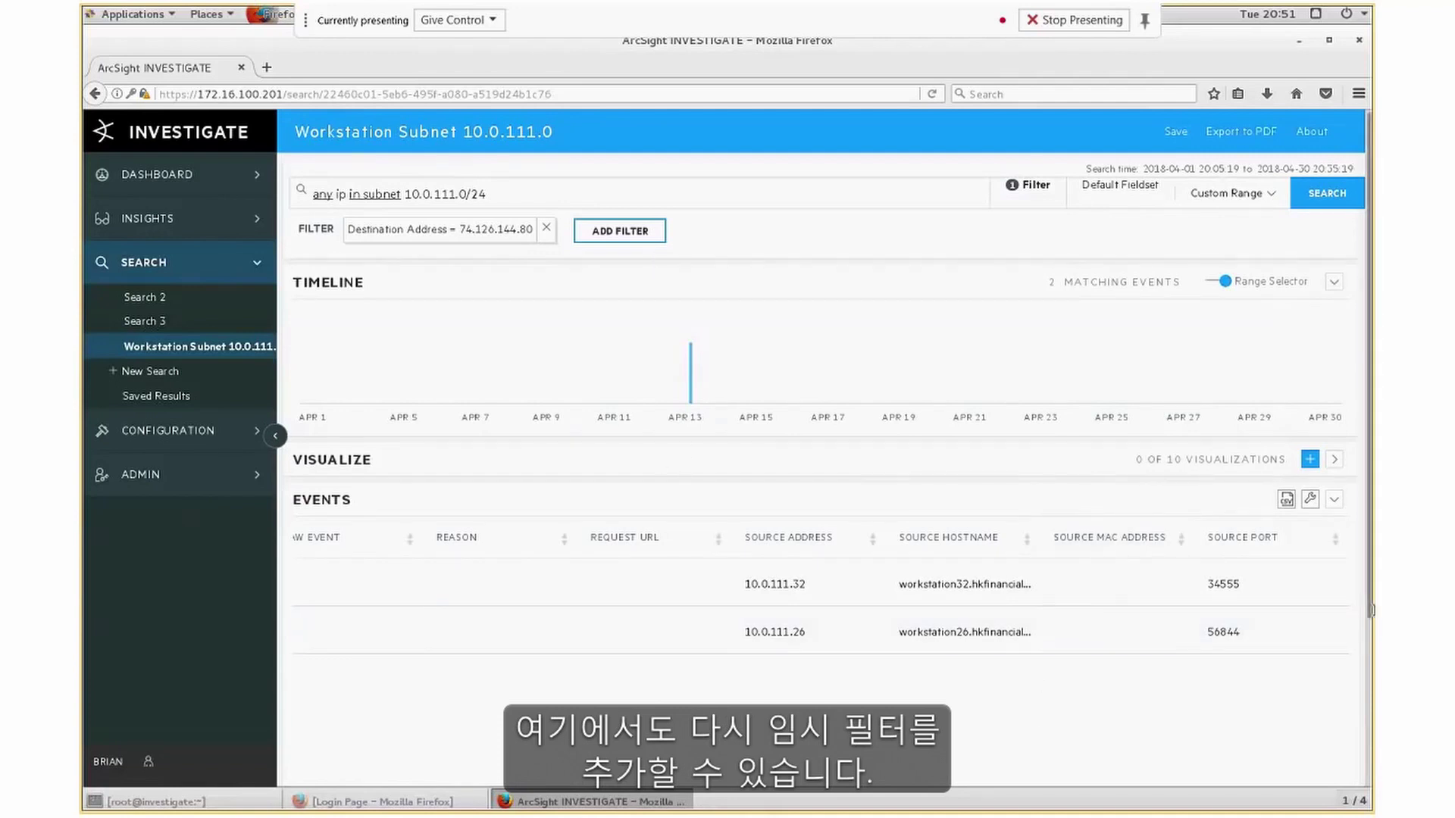
drag(1369, 646, 1370, 802)
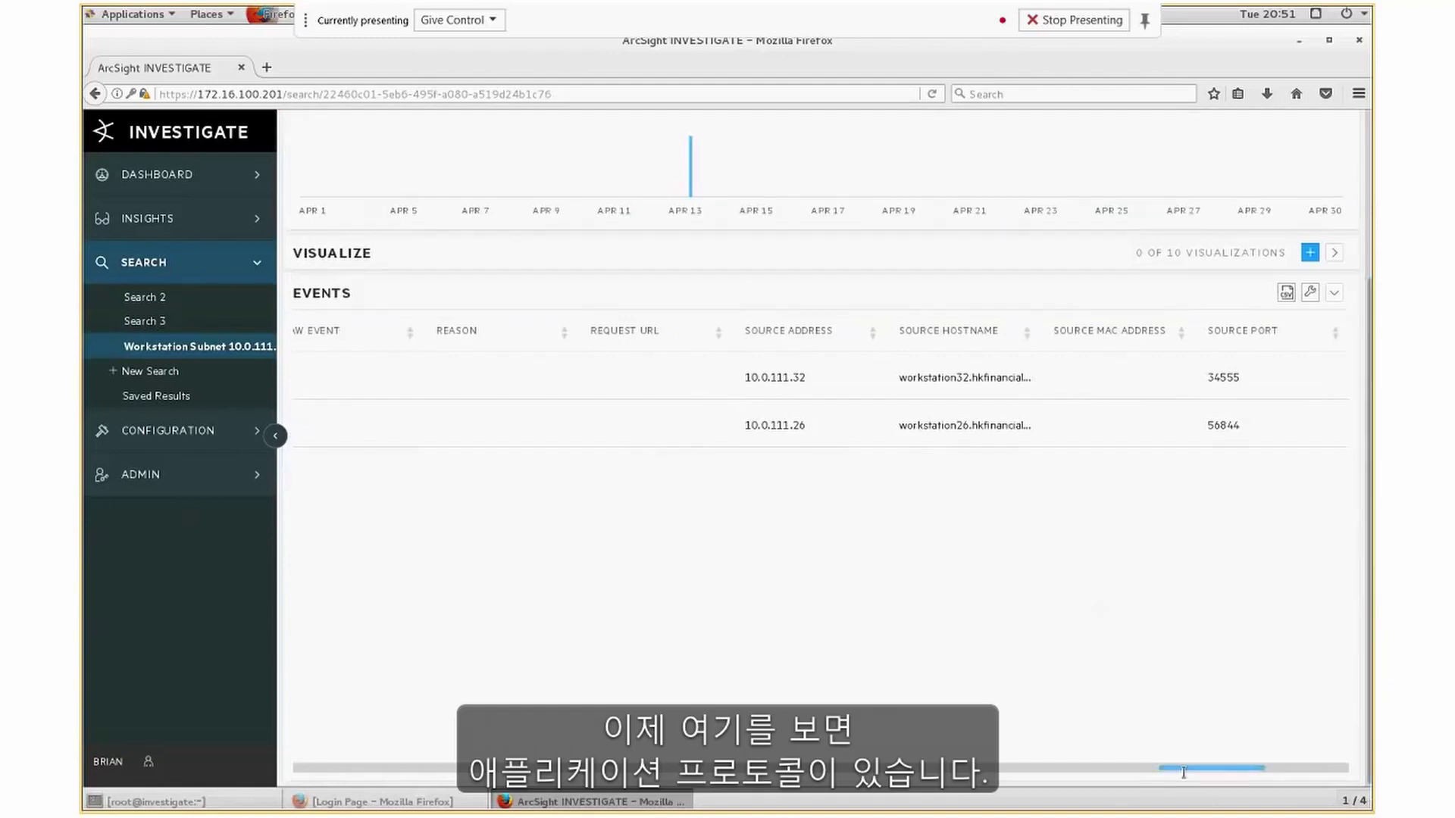
drag(1184, 772, 426, 772)
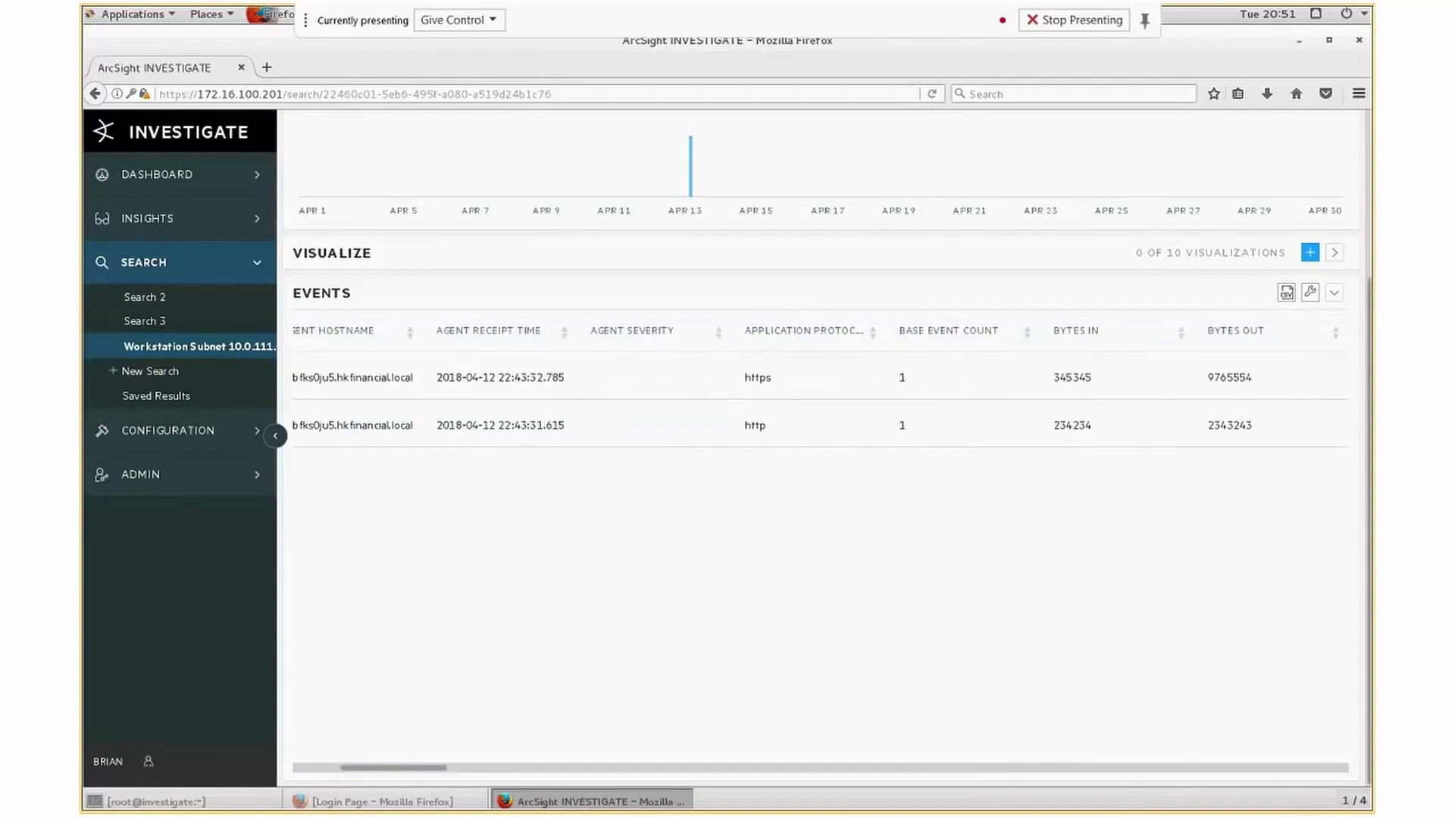
scroll(785, 291, up, 5)
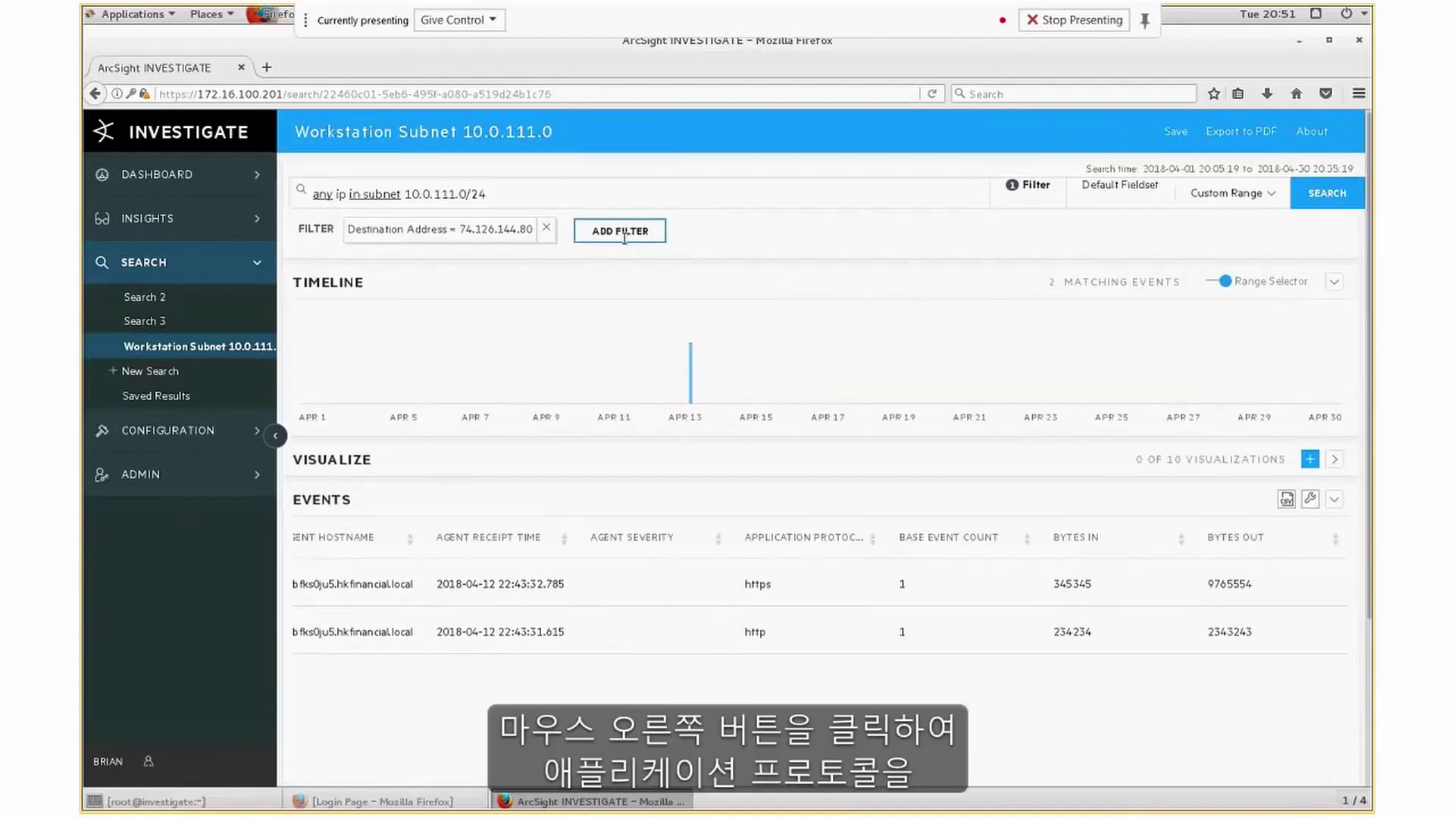
- Add and apply an Application Protocol = https filter, leaving 1 matching event
right_click(765, 591)
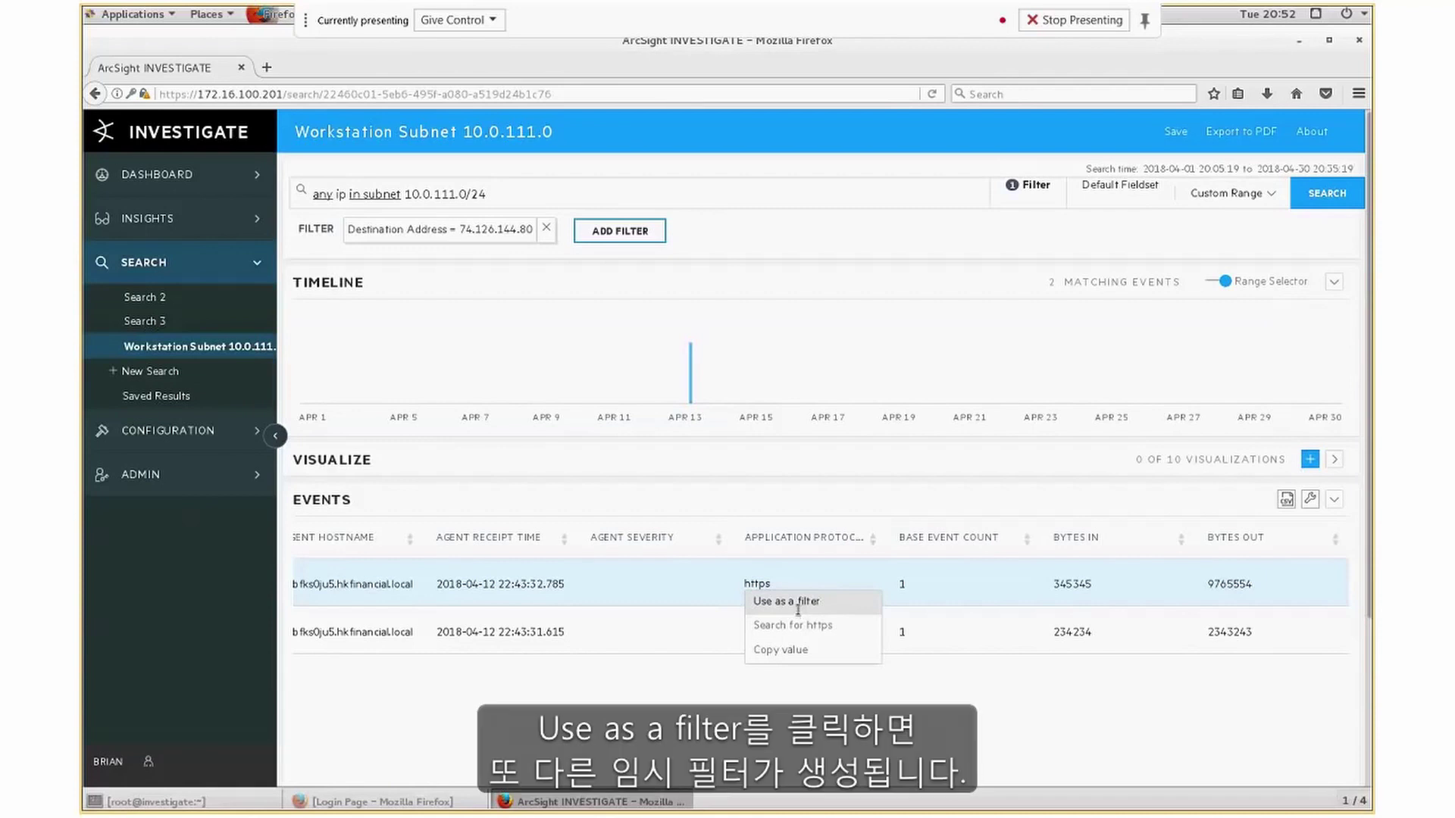
click(798, 603)
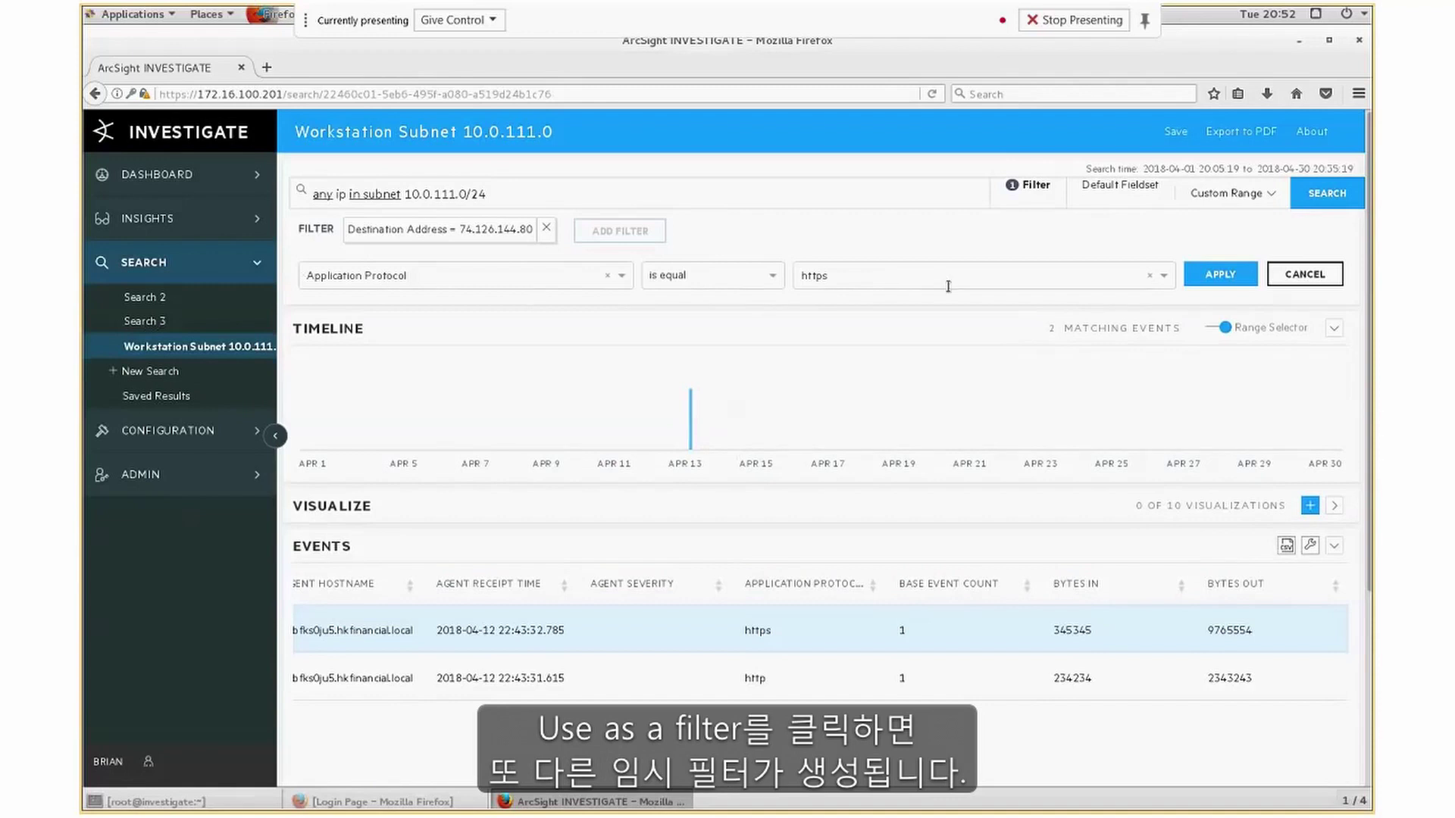
click(1220, 277)
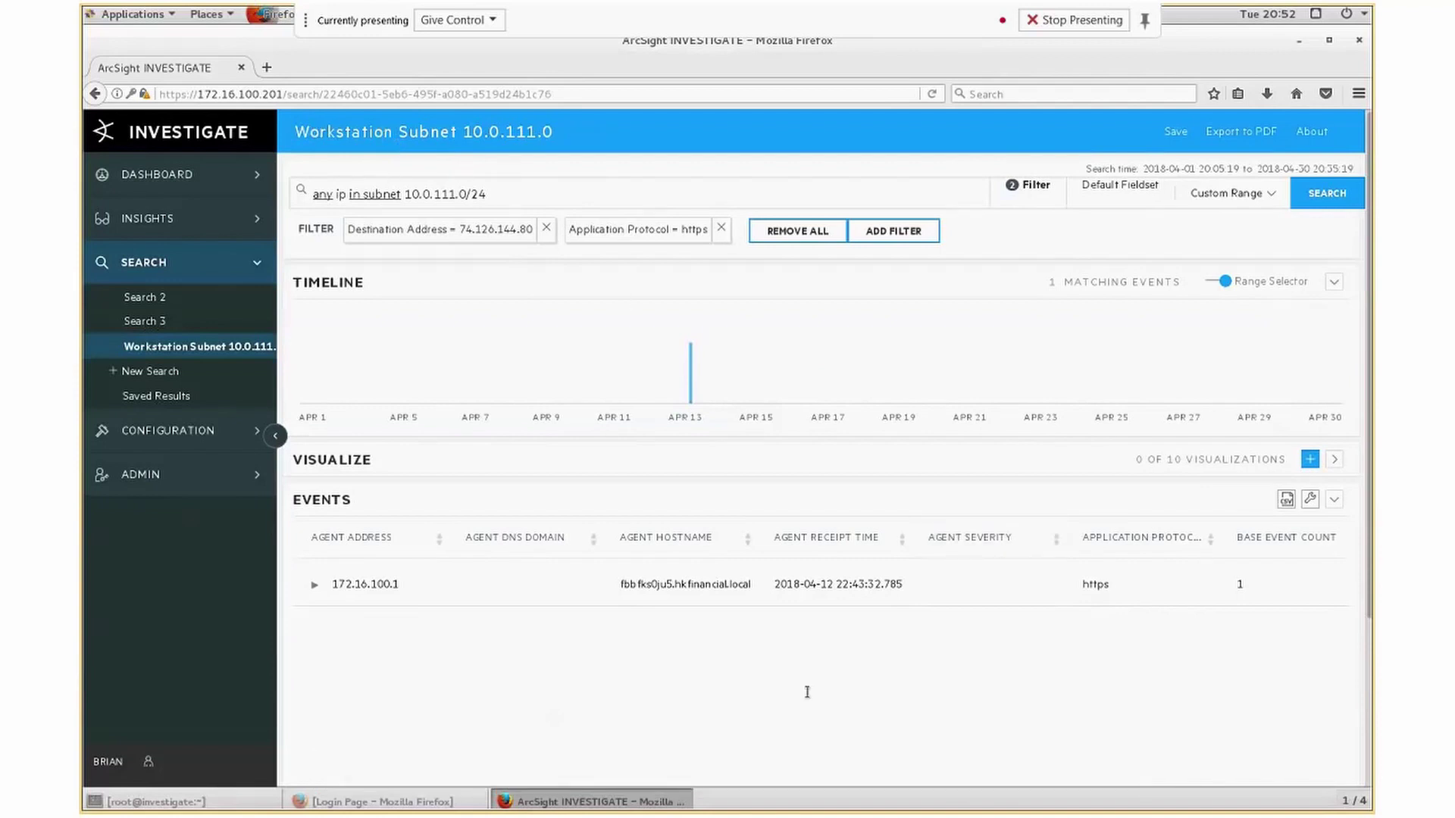
scroll(807, 692, down, 3)
scroll(807, 692, up, 3)
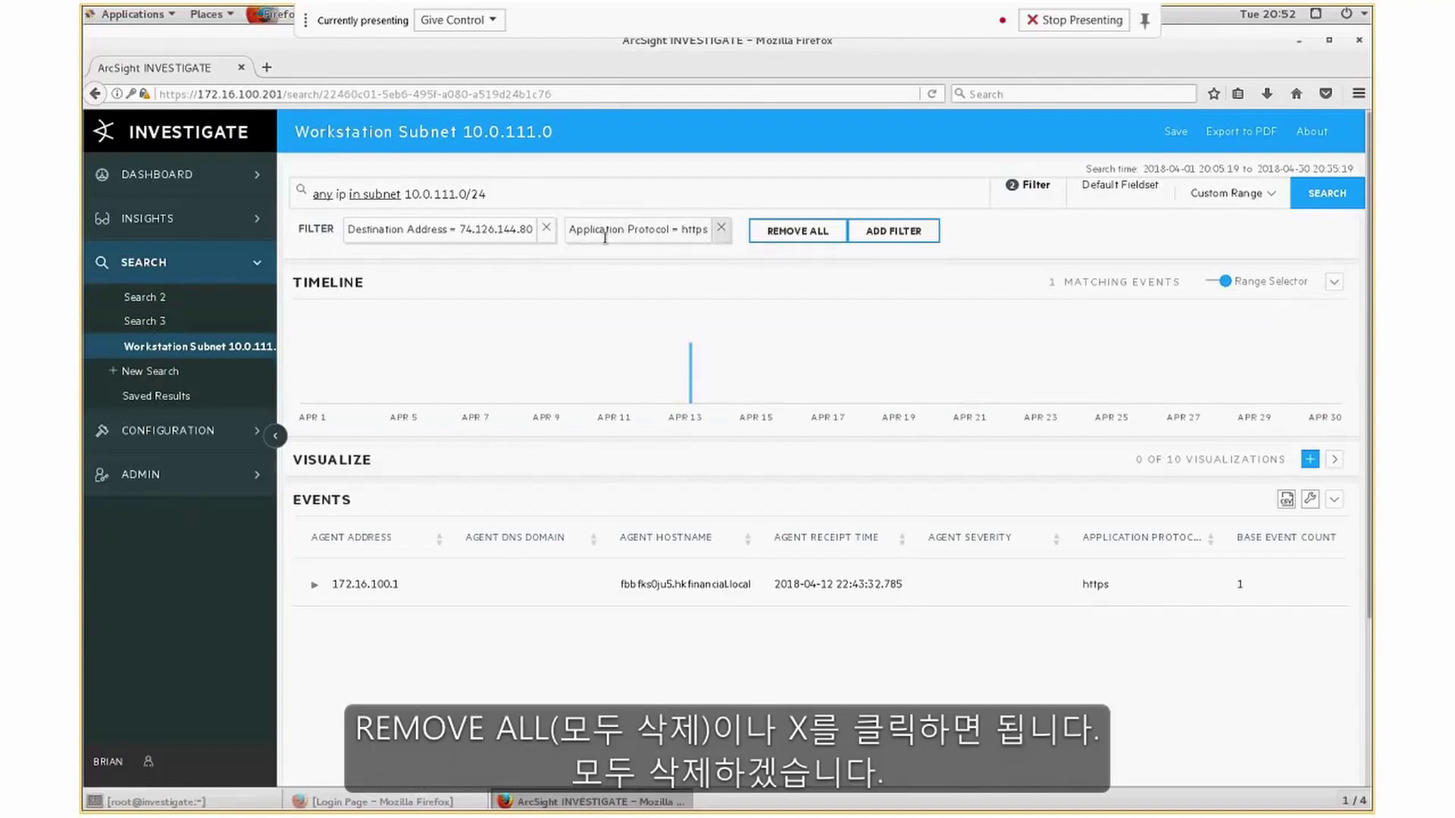
- Remove all filters and scroll the 626 events back to the destination columns
click(793, 235)
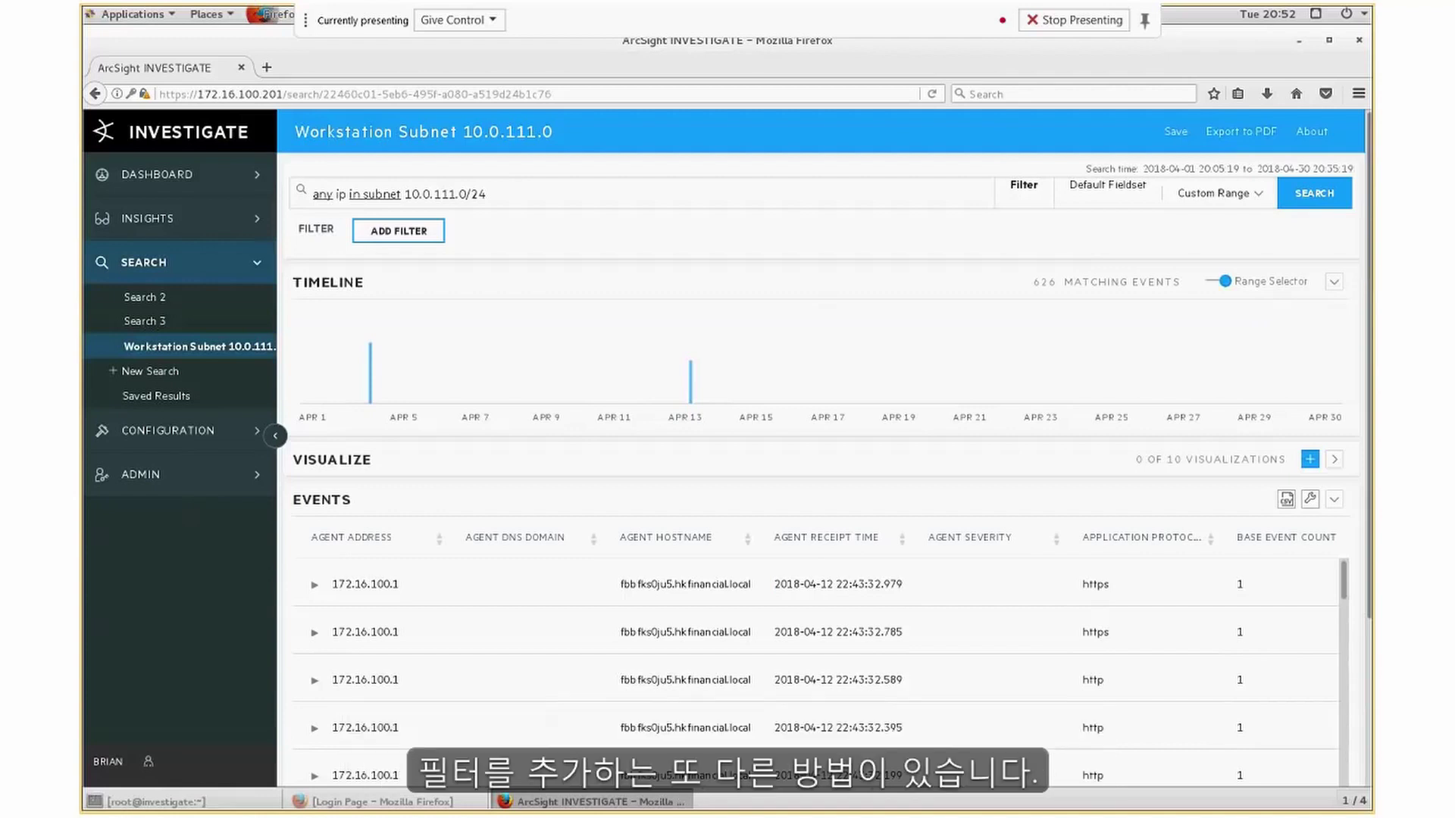
scroll(1373, 479, down, 5)
scroll(826, 462, down, 1)
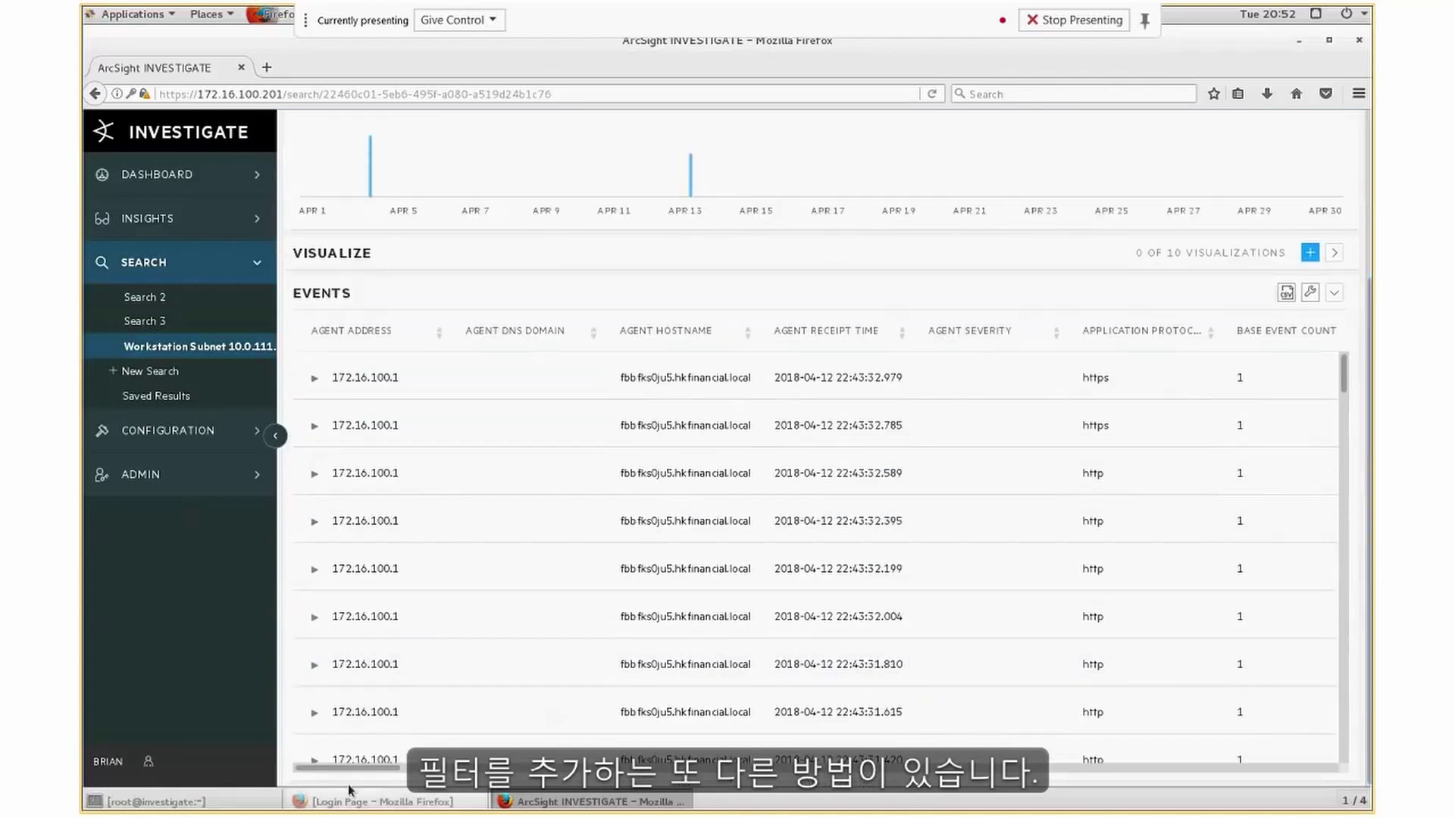
drag(353, 769, 631, 772)
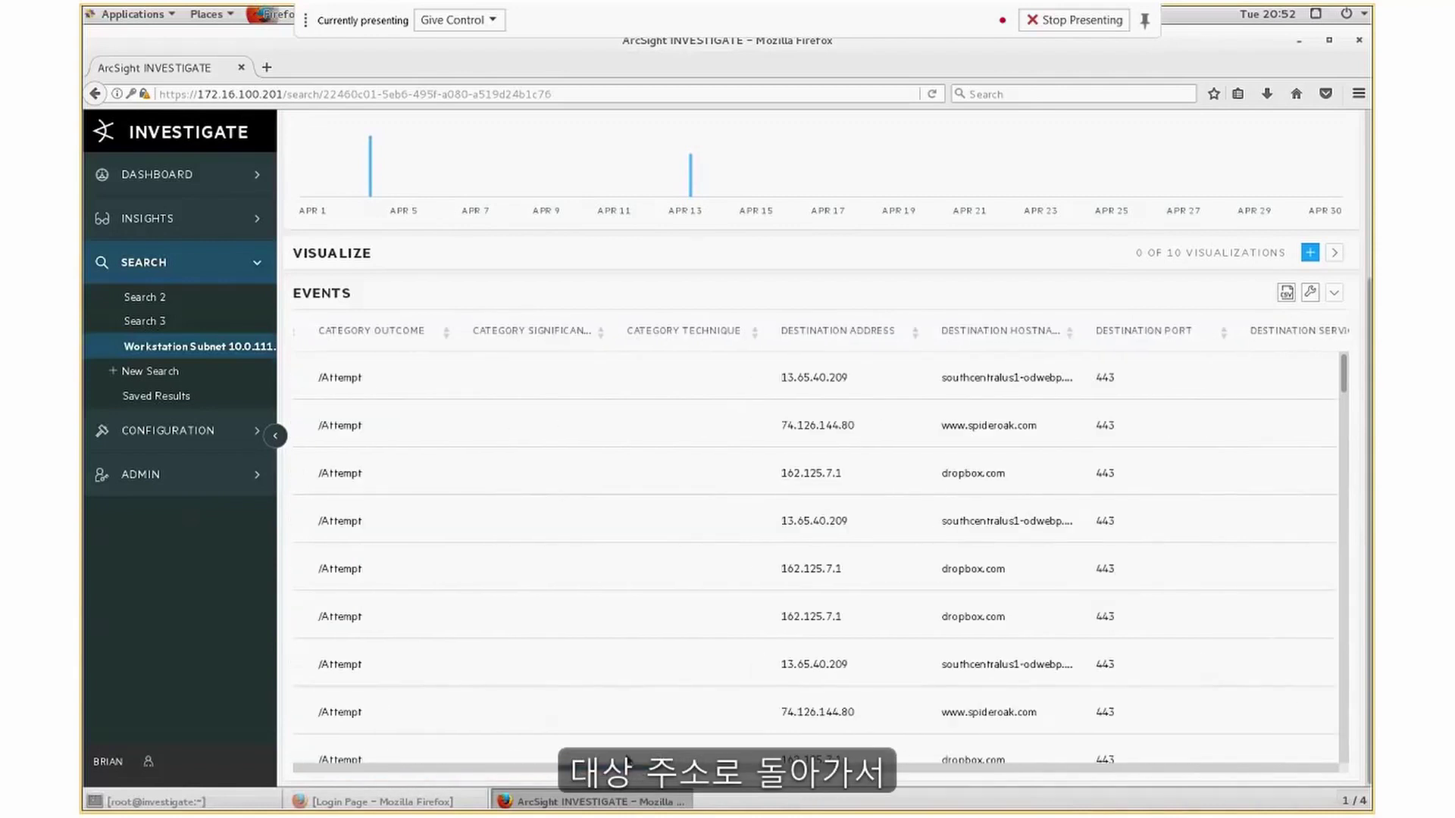
- Append Destination Address = "74.126.144.80" to the query from the address cell's Search option
right_click(802, 429)
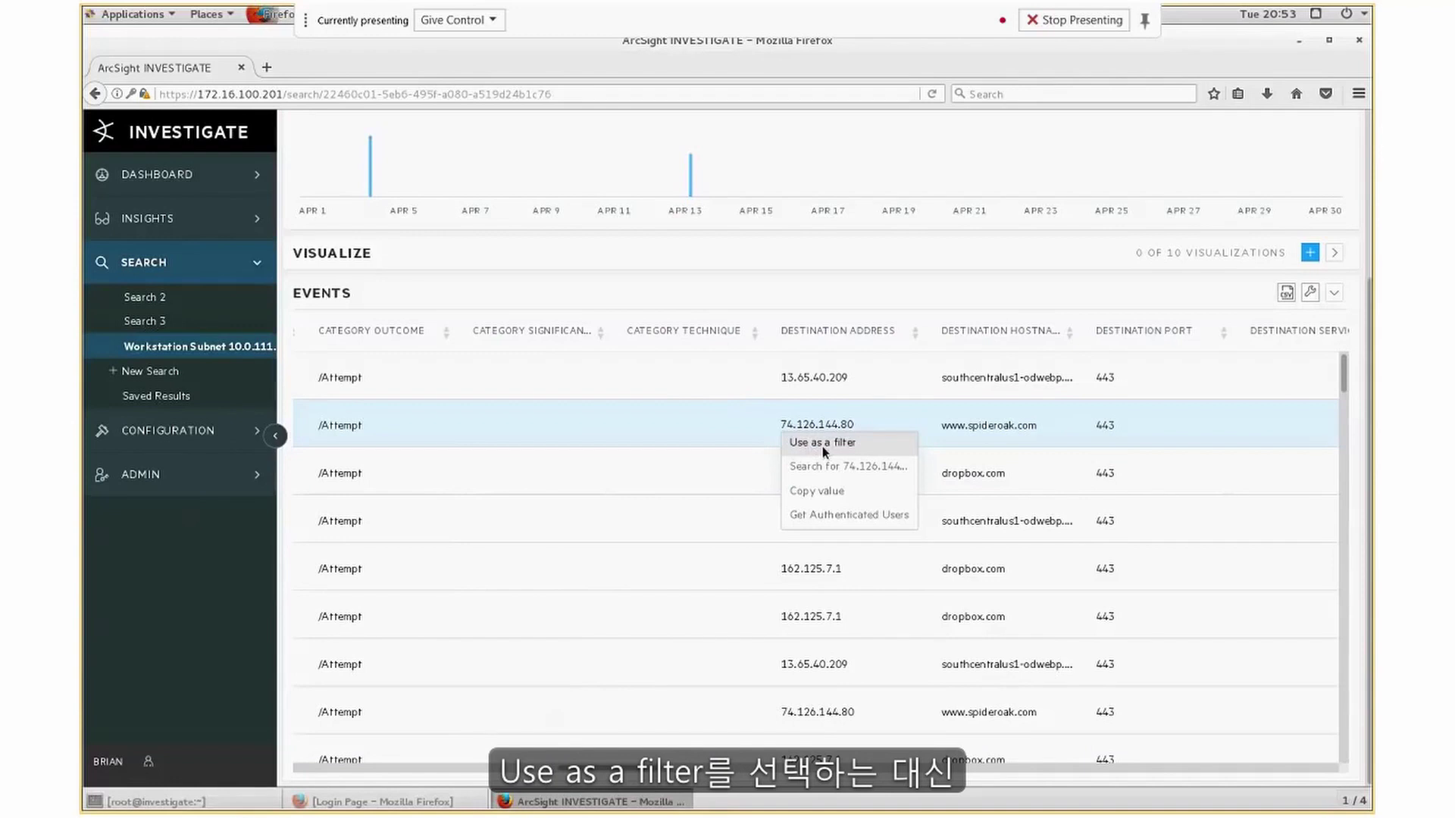
click(868, 470)
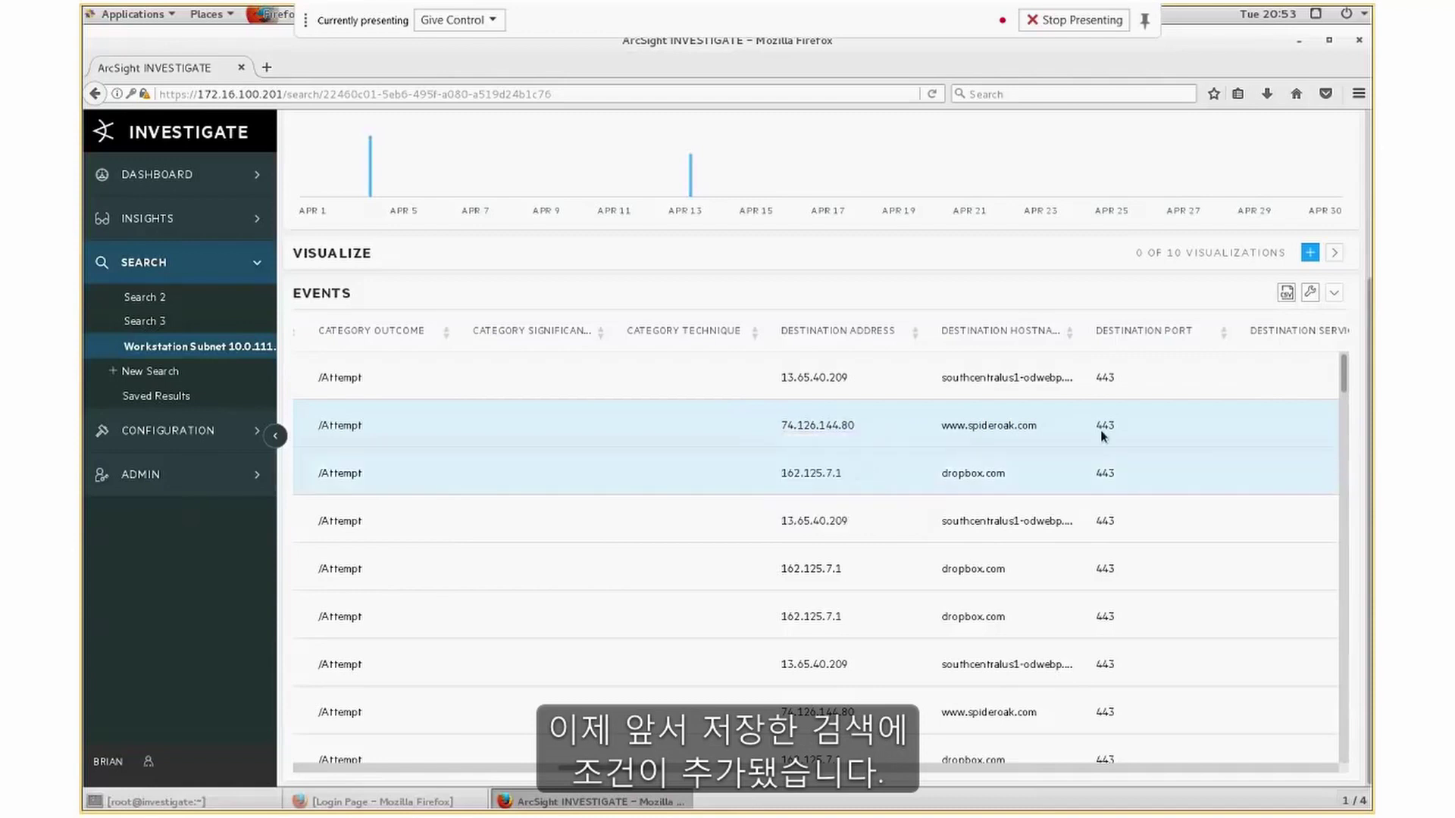
scroll(1370, 390, up, 2)
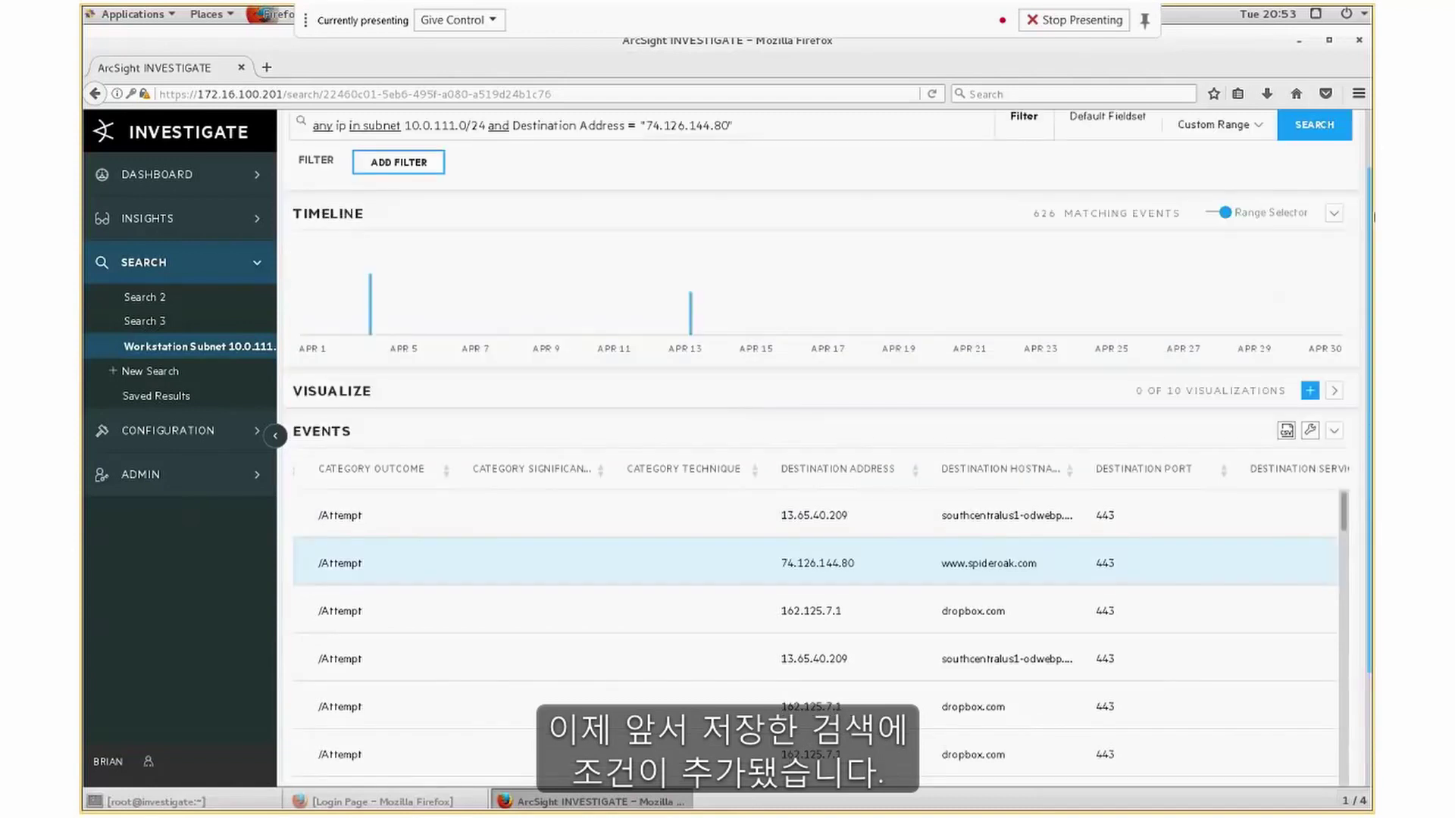
scroll(1373, 218, up, 1)
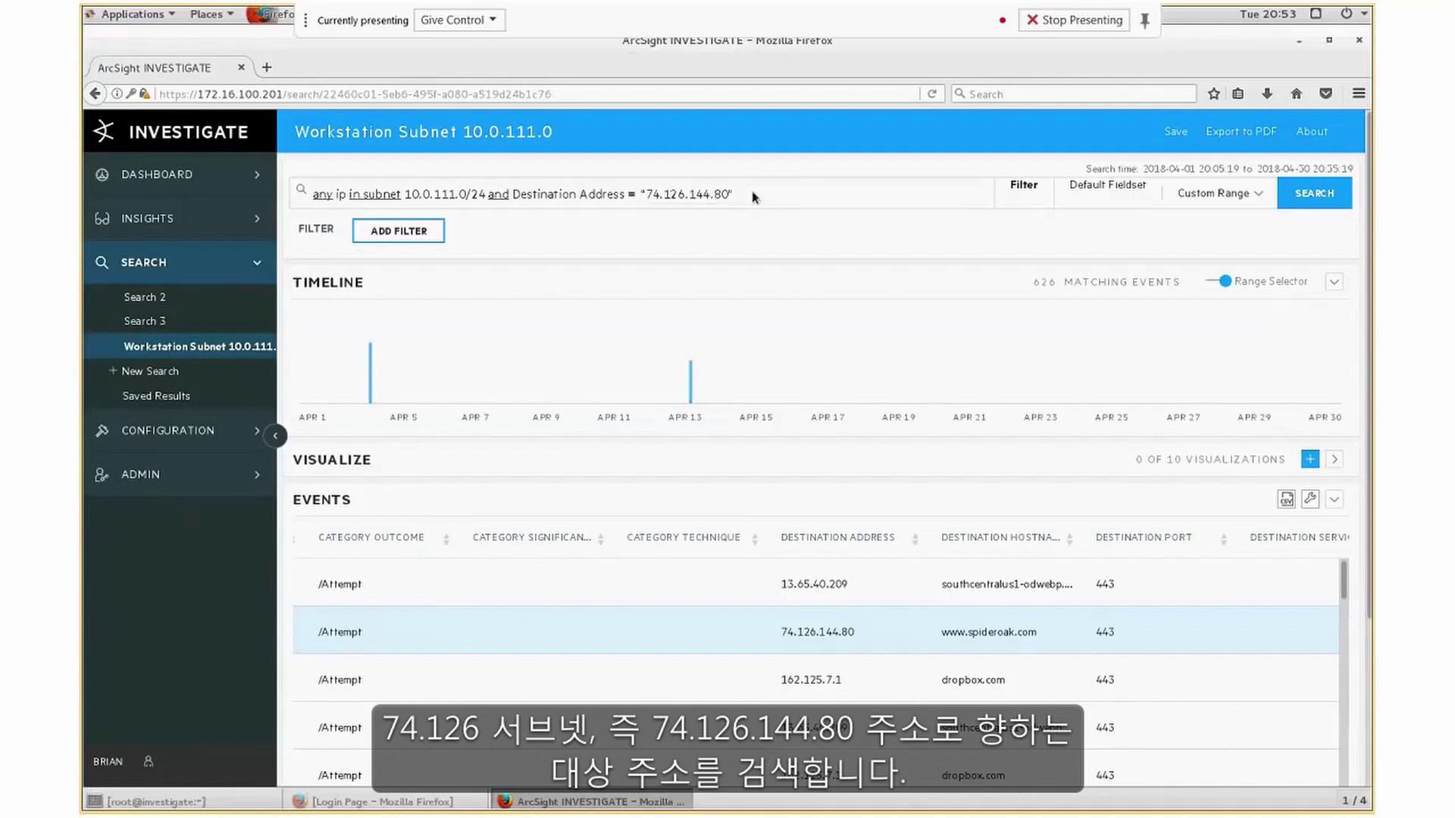
- Rerun the subnet and 74.126.144.80 query, re-sort its two events, and select the Destination Address condition
click(1314, 196)
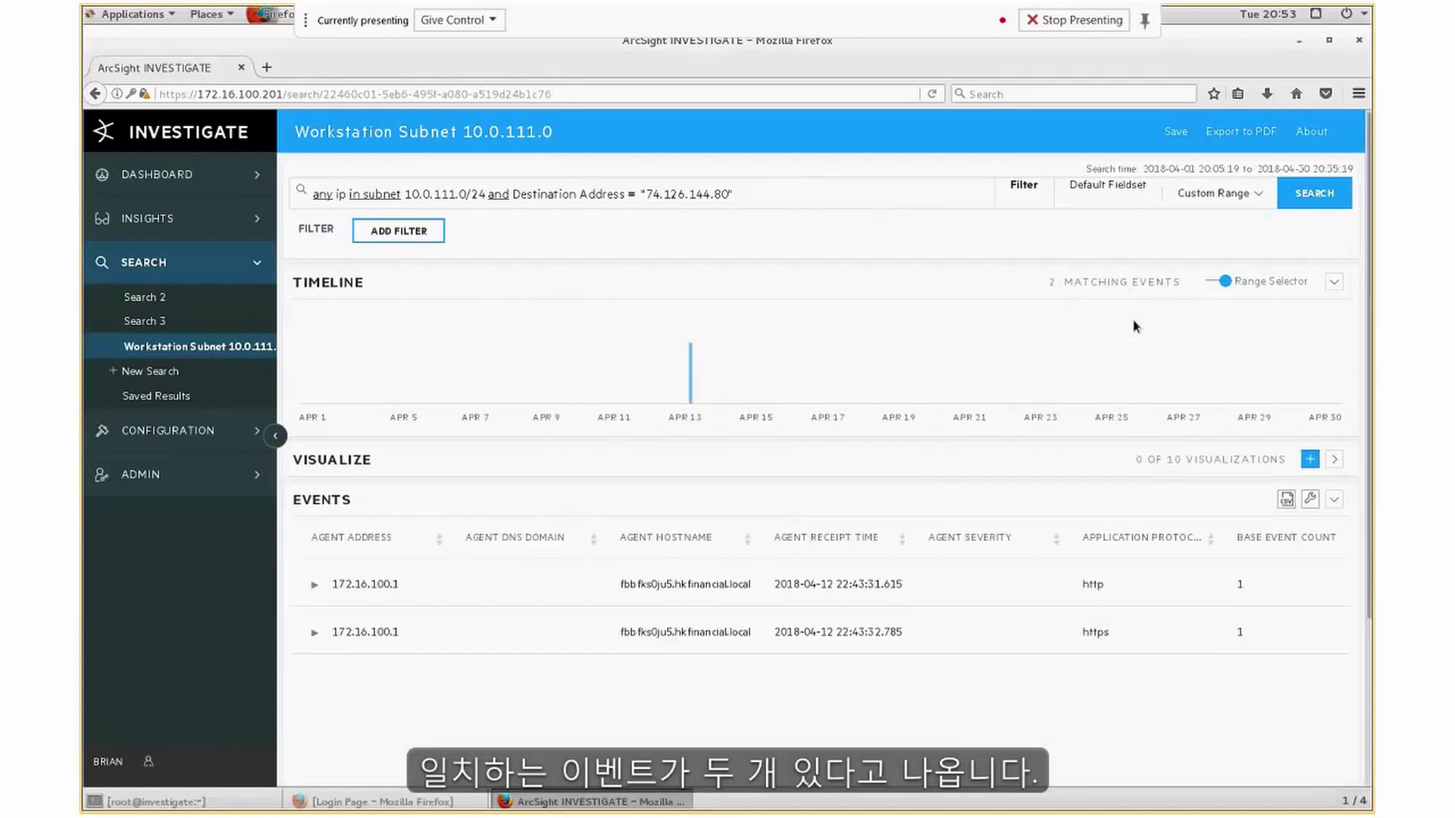
click(662, 524)
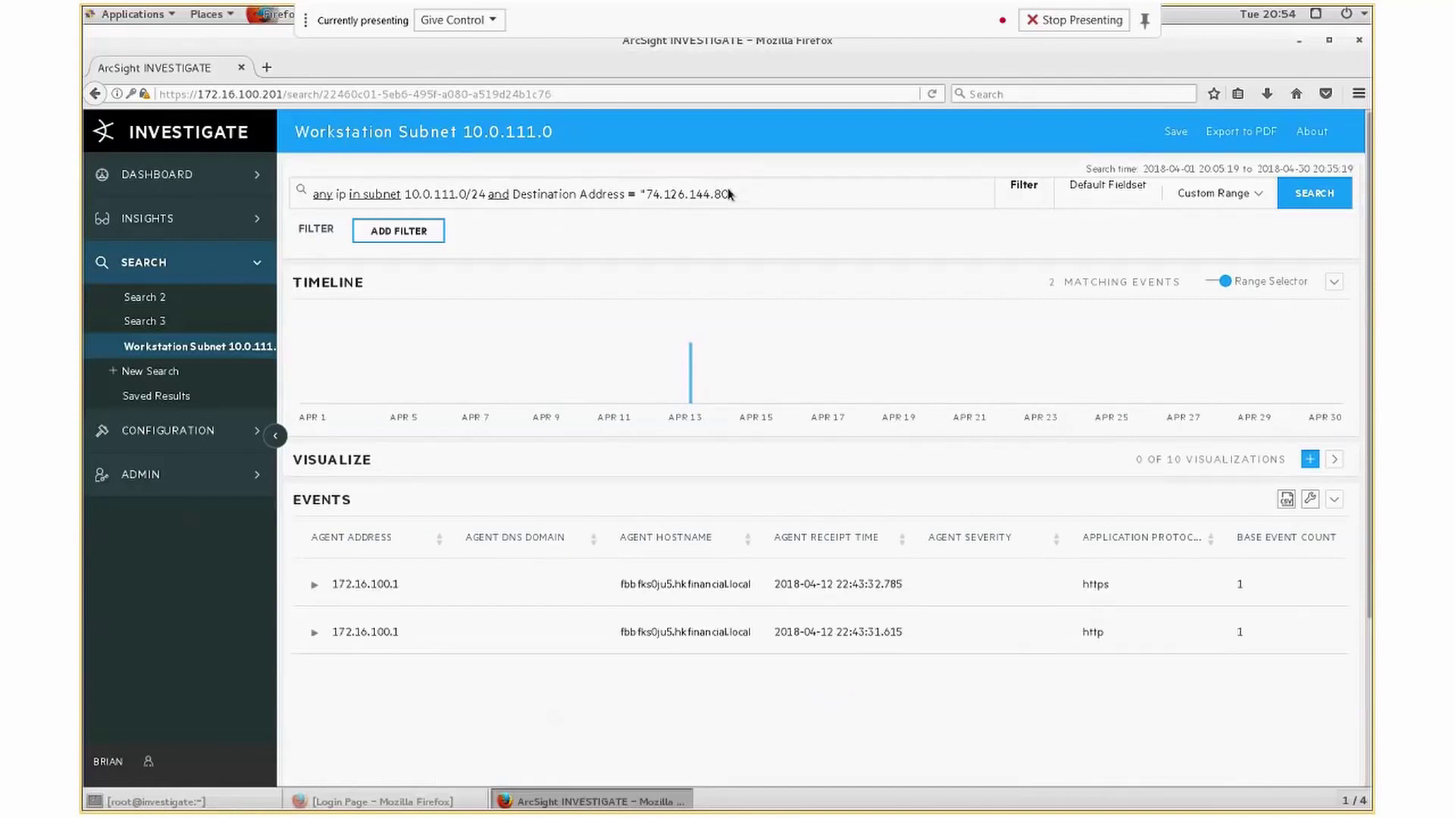
drag(729, 194, 534, 224)
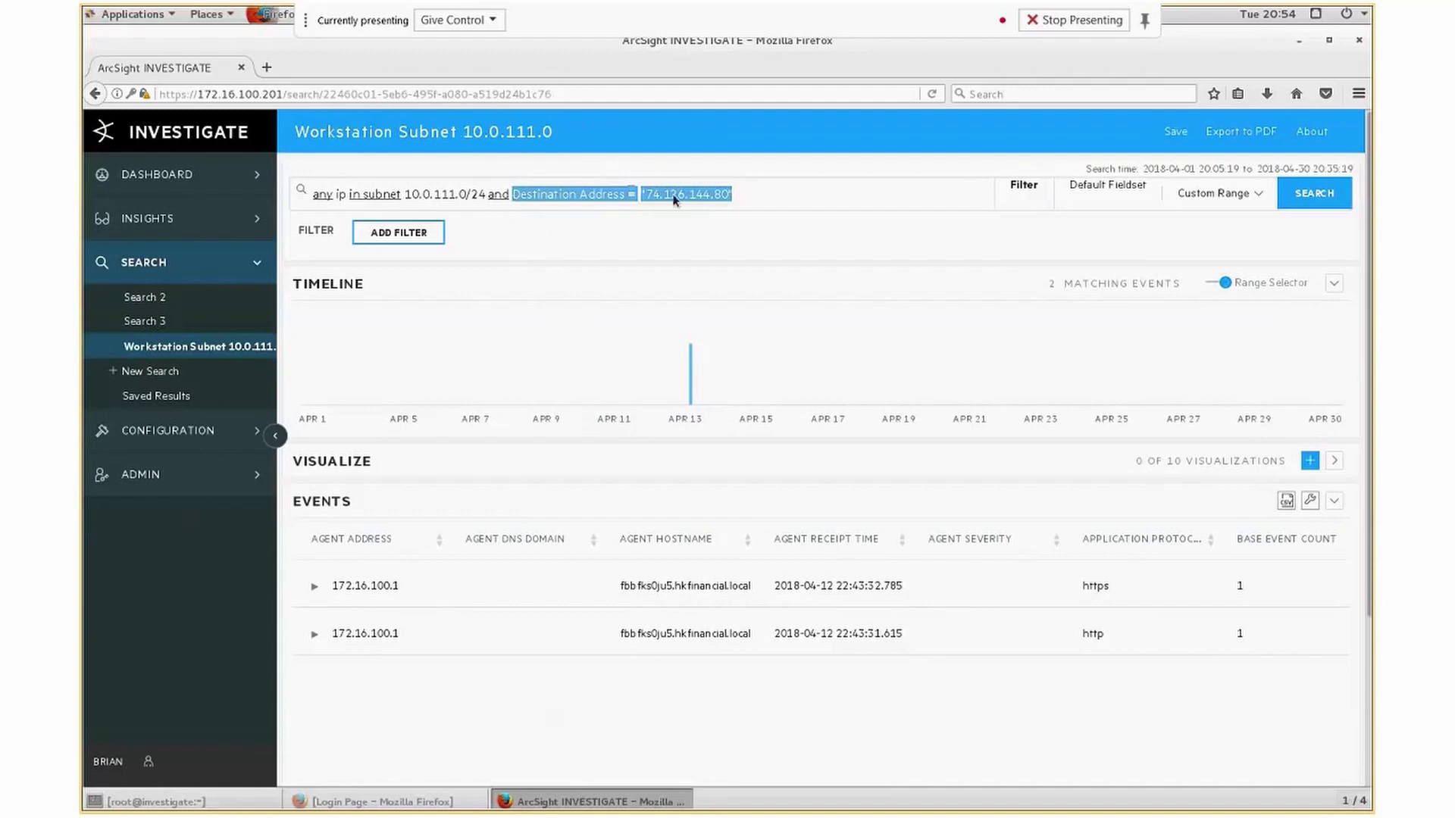
- Delete 'and Destination Address = "74.126.144.80"' from the query and start a blank Search 4
click(750, 195)
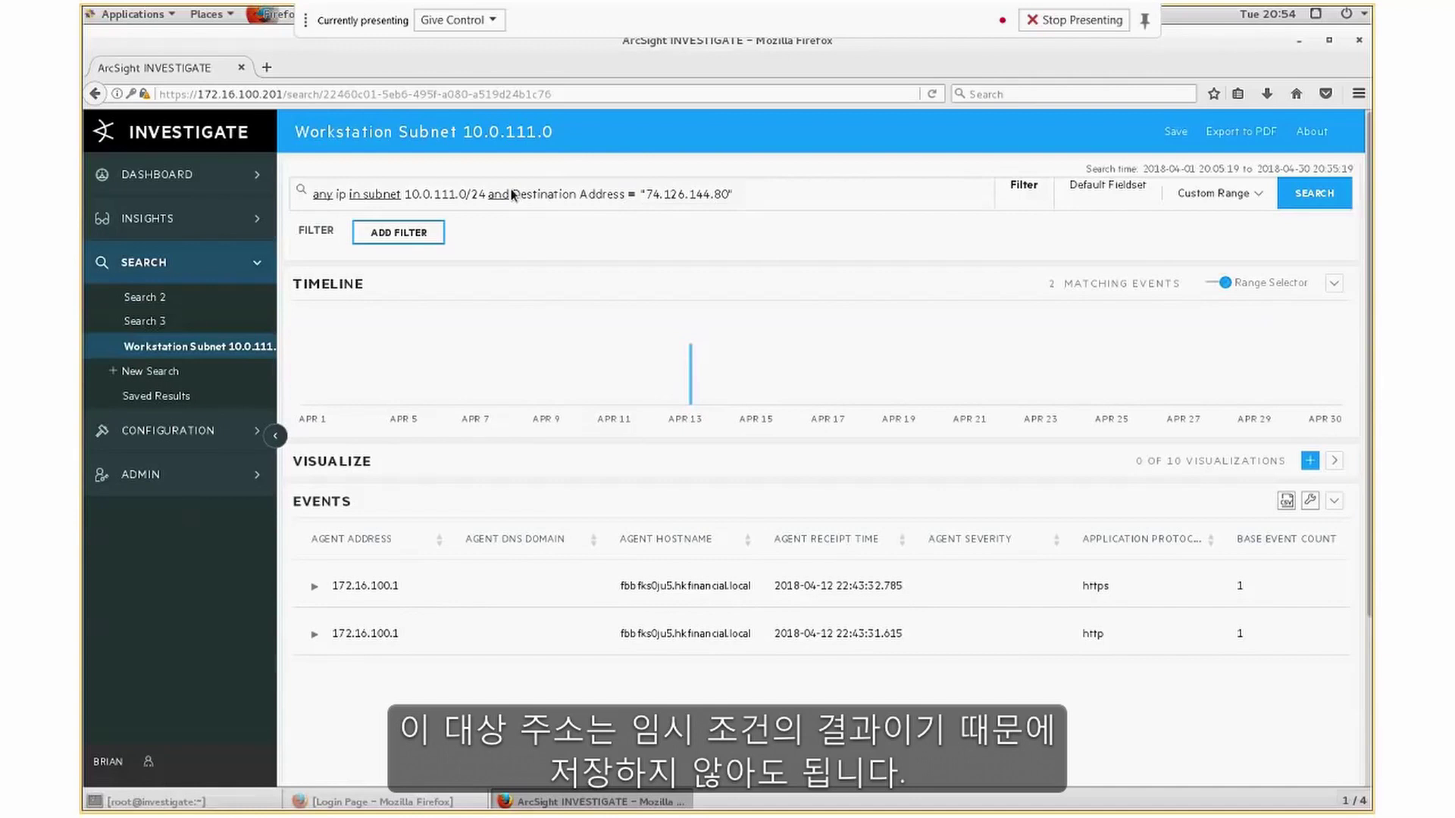
drag(513, 195, 746, 194)
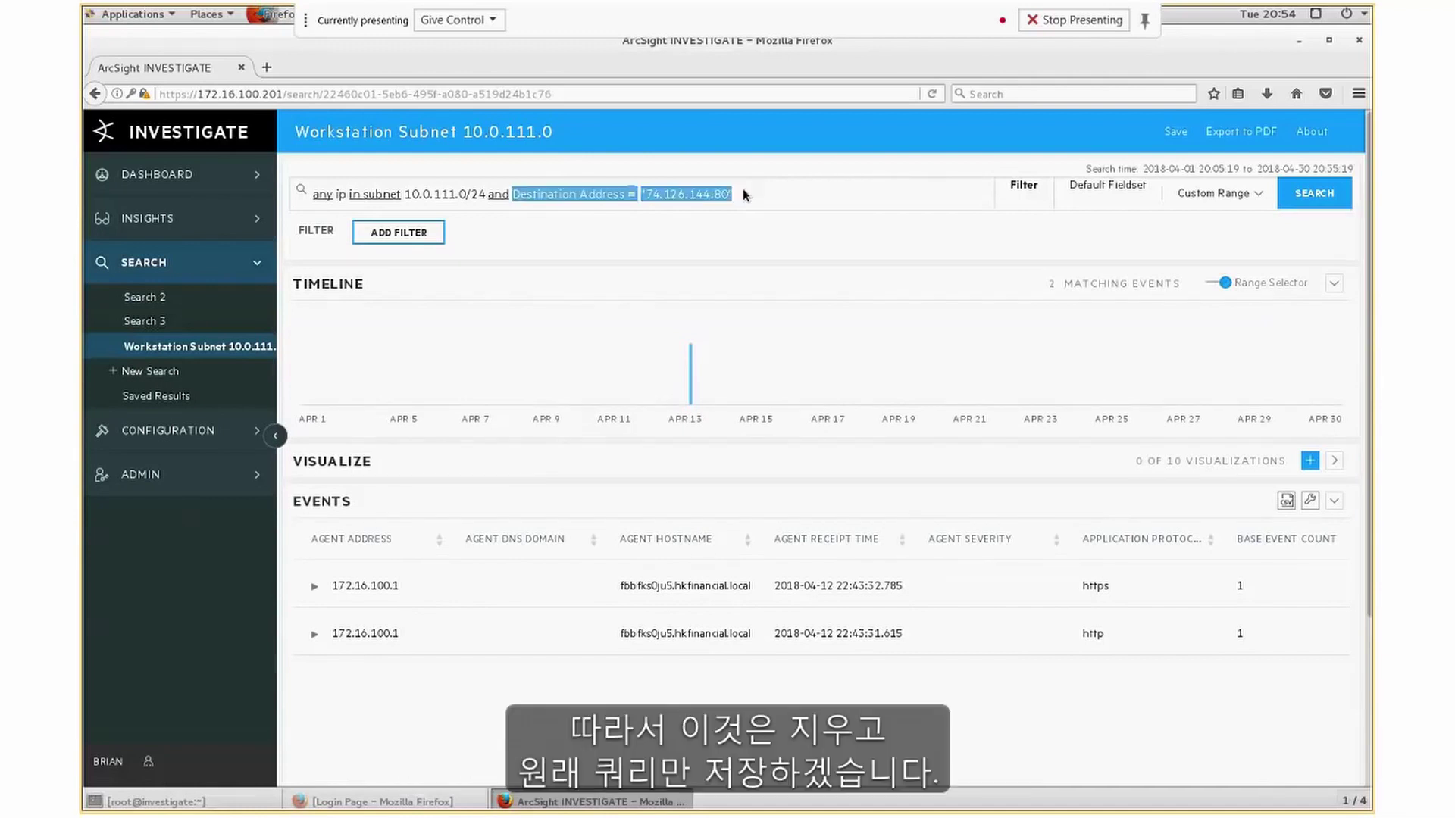
key(BackSpace)
key(BackSpace)
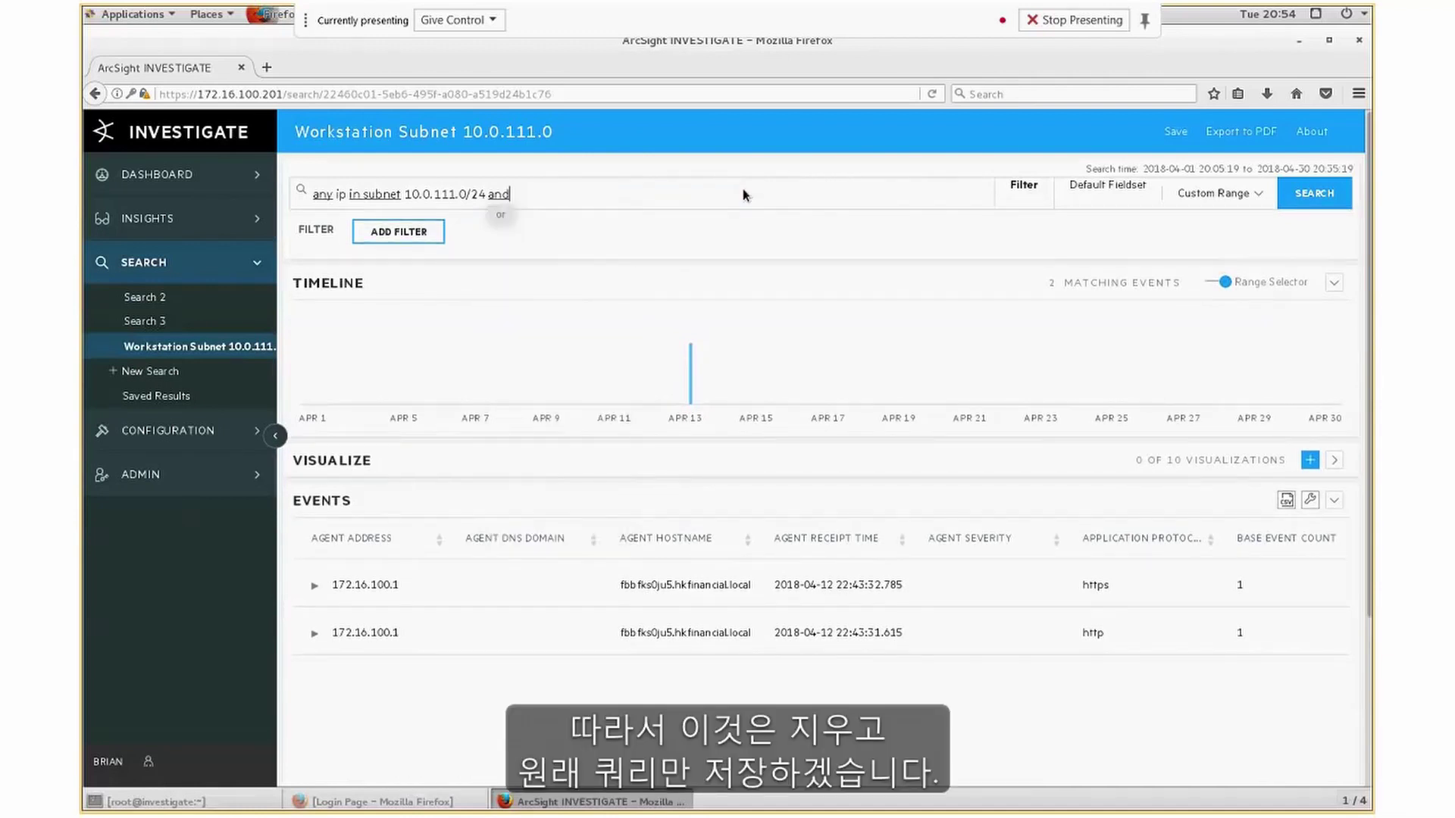
key(BackSpace)
key(BackSpace)
key(BackSpace)
key(BackSpace)
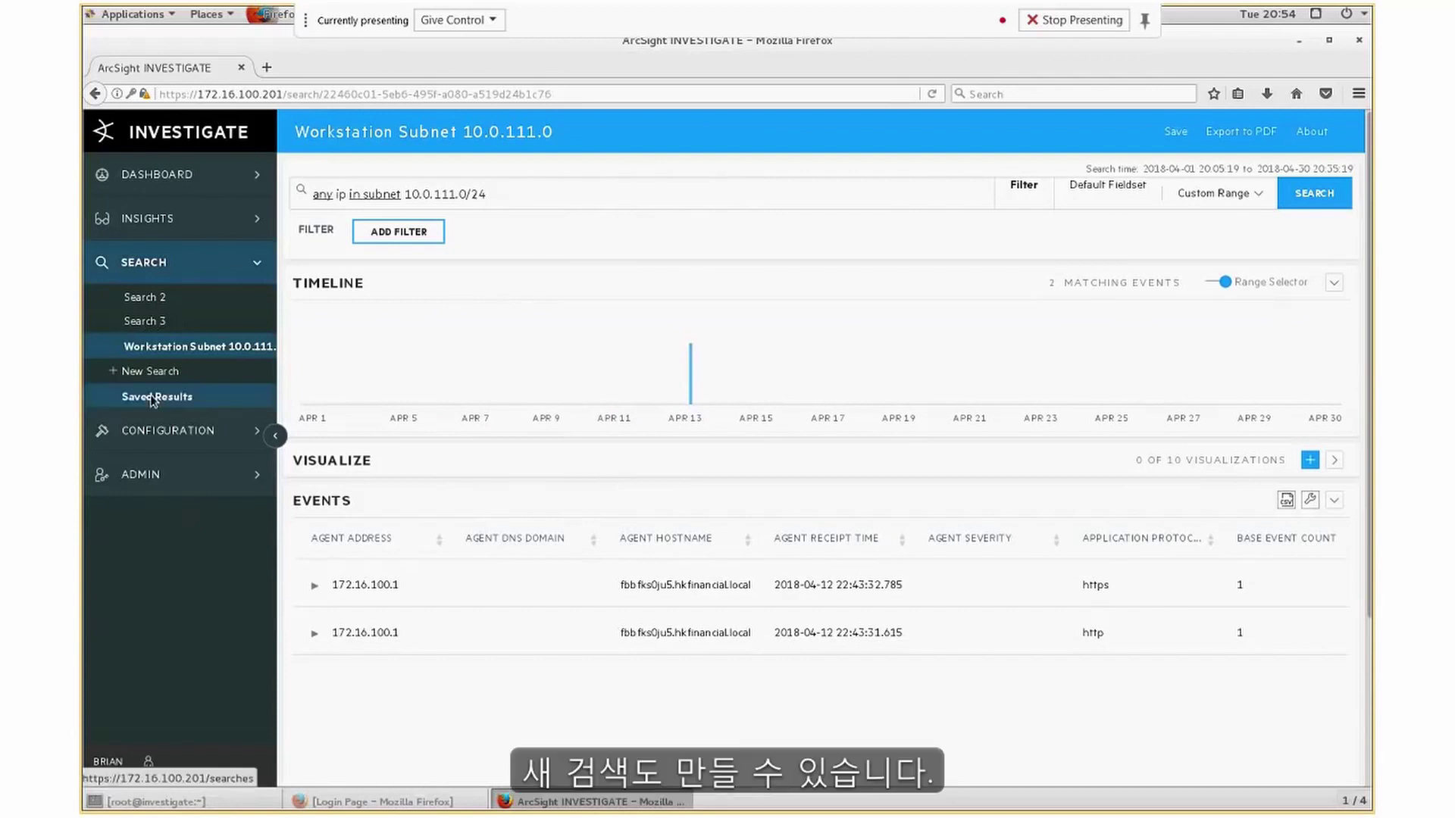
click(113, 375)
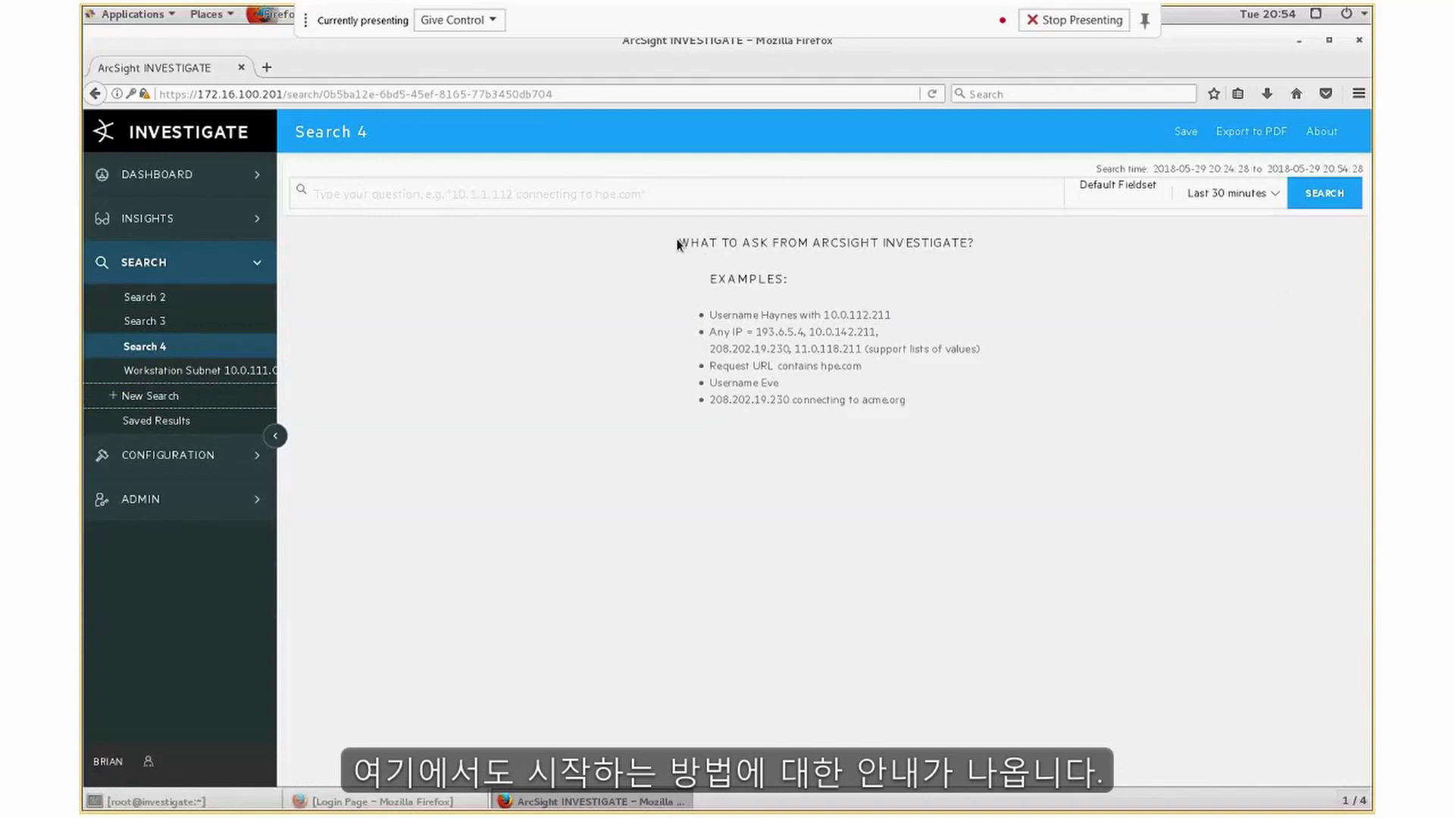
- Enter # in Search 4's query and choose the saved #Workstation Subnet 10.0.111.0 search
click(428, 190)
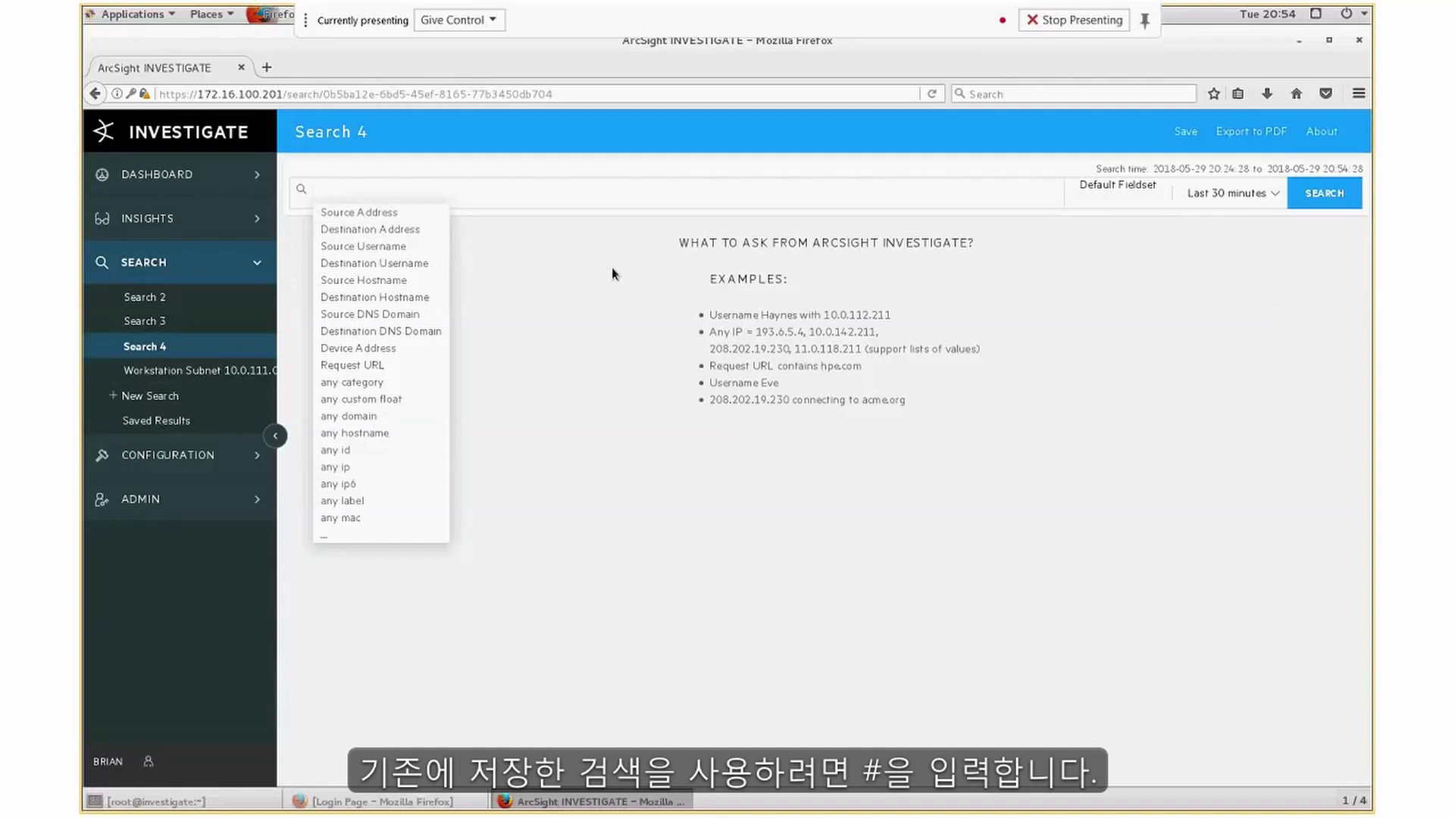
text(#)
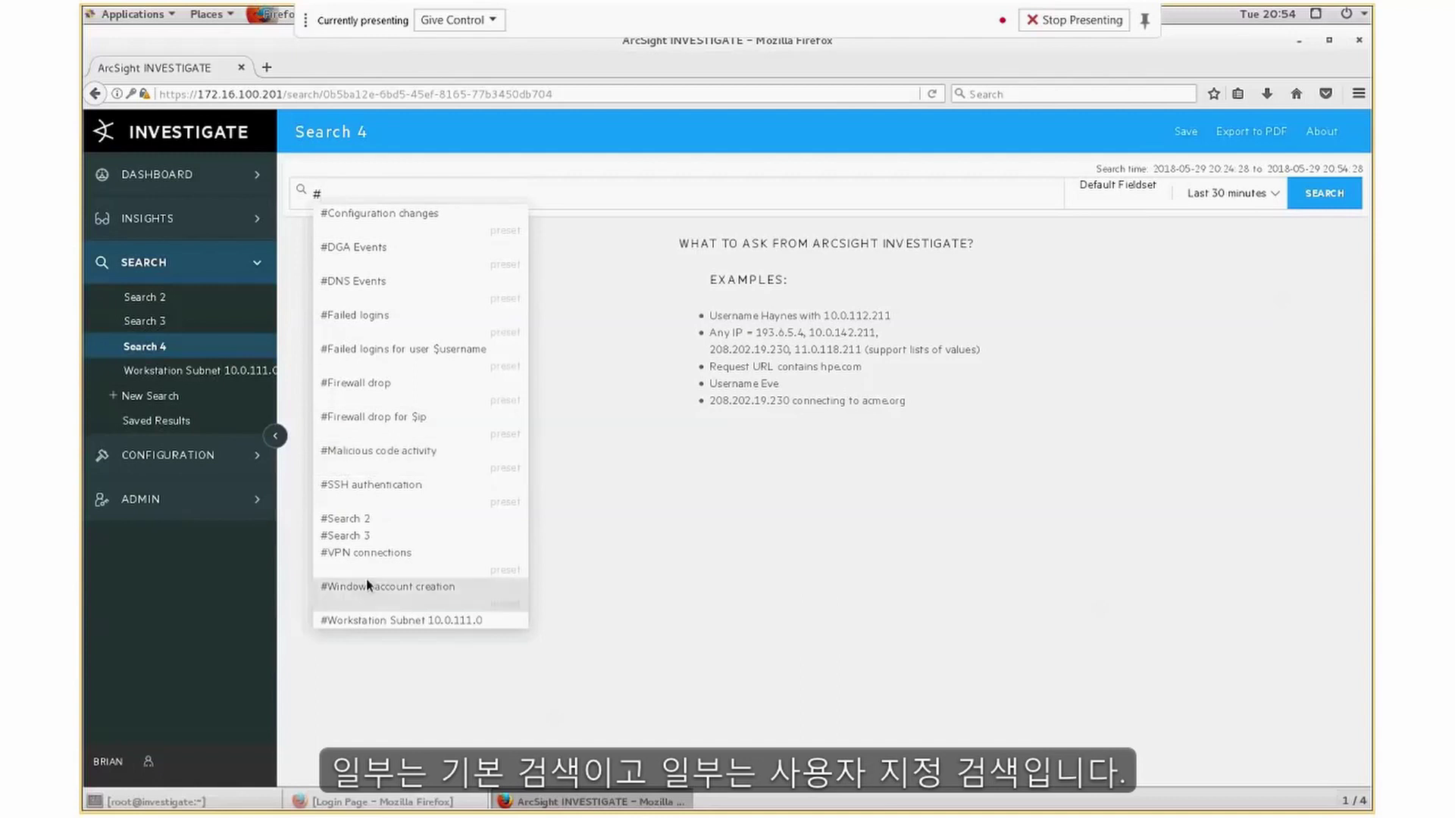
click(375, 621)
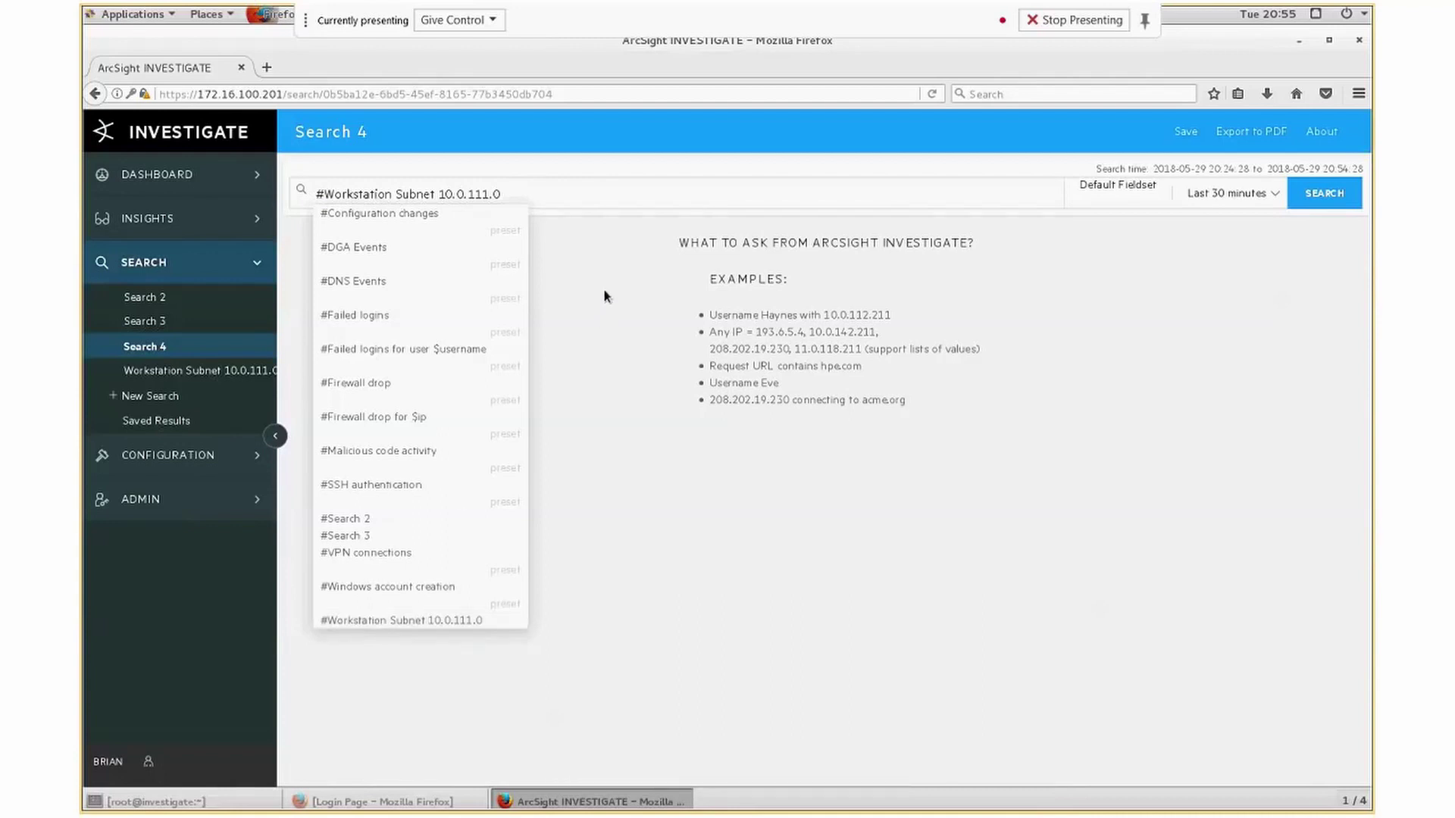
click(591, 194)
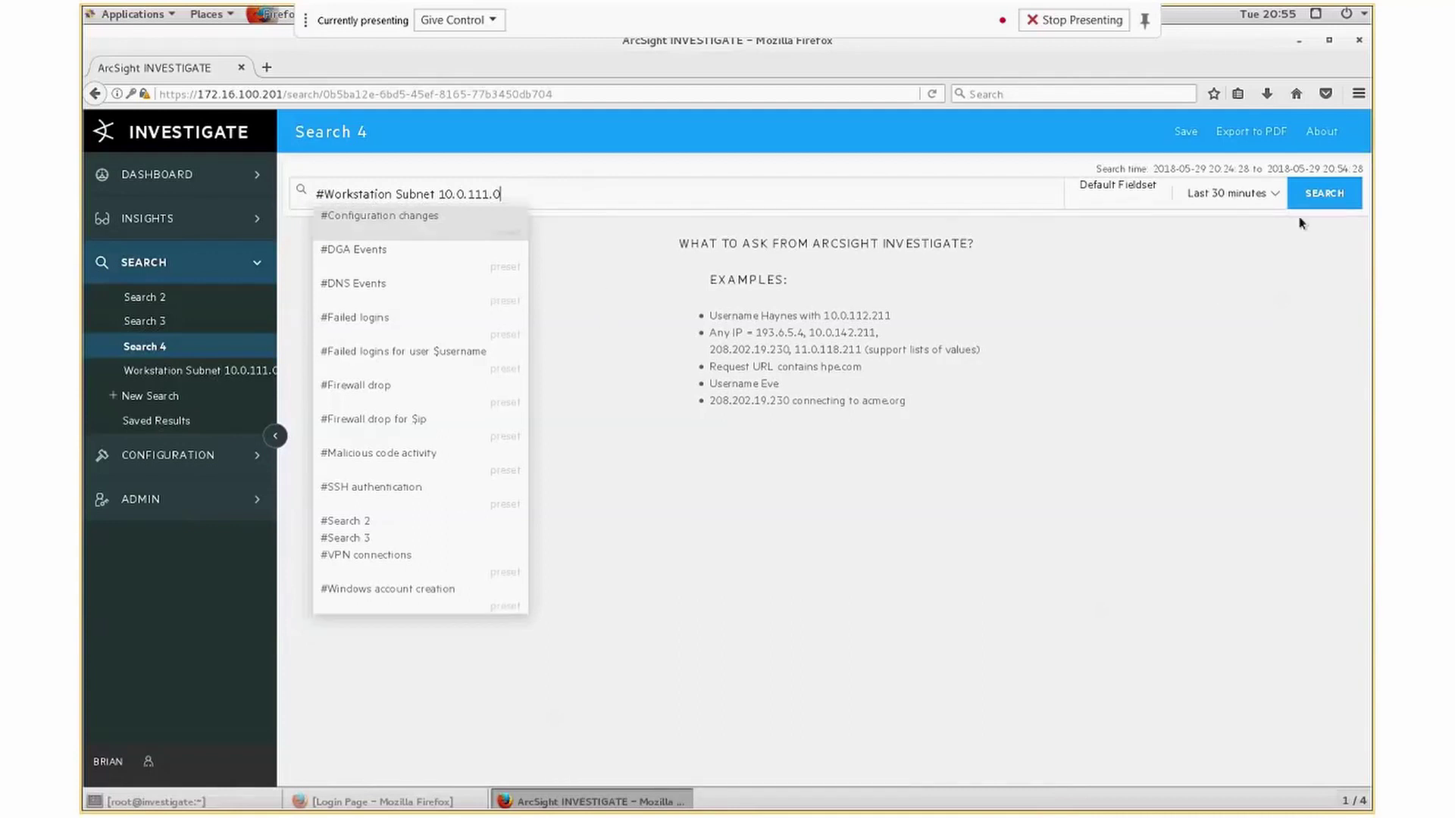
- Set the search time range's start date to 2018-04-01
click(1276, 196)
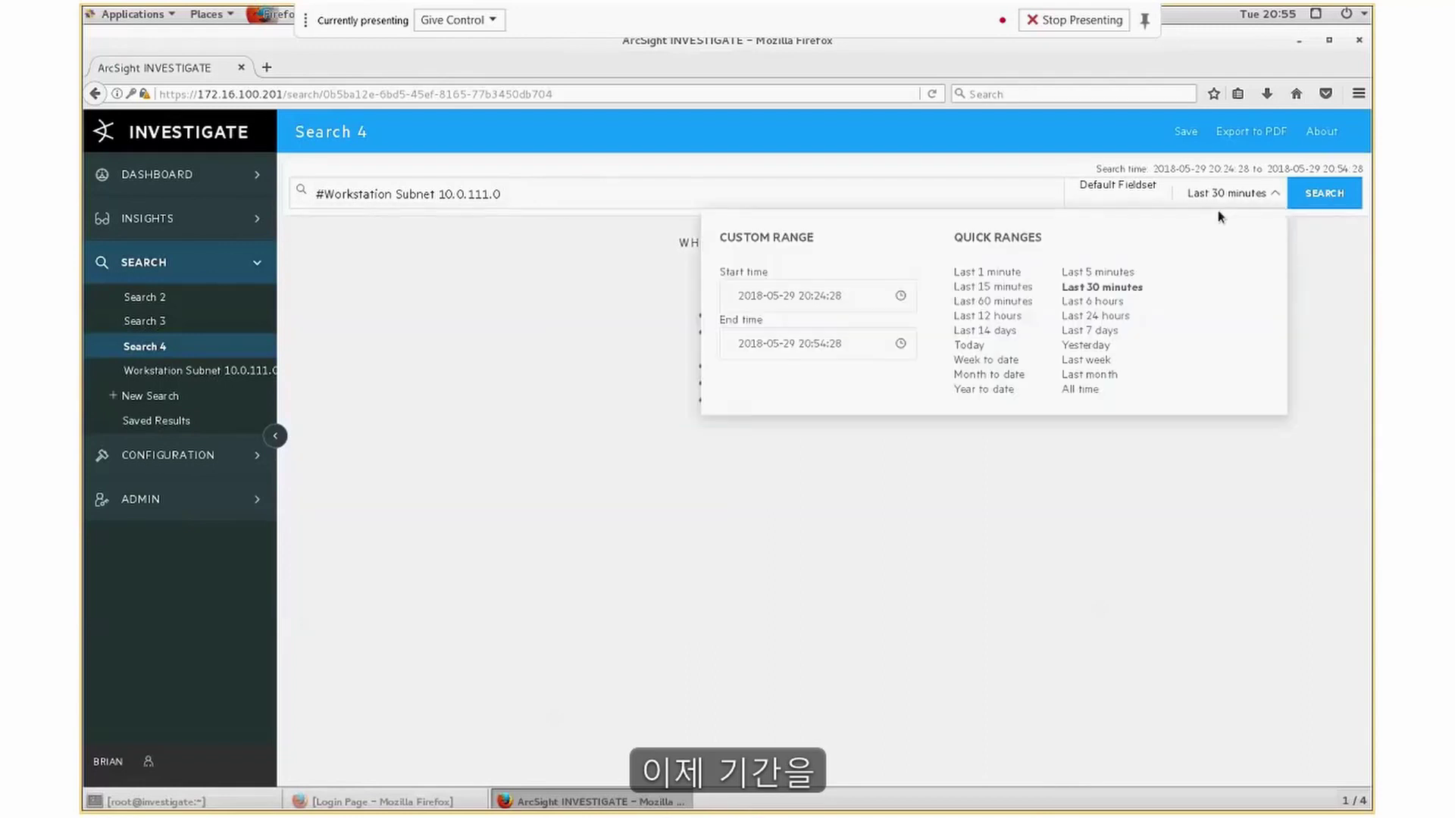
click(773, 296)
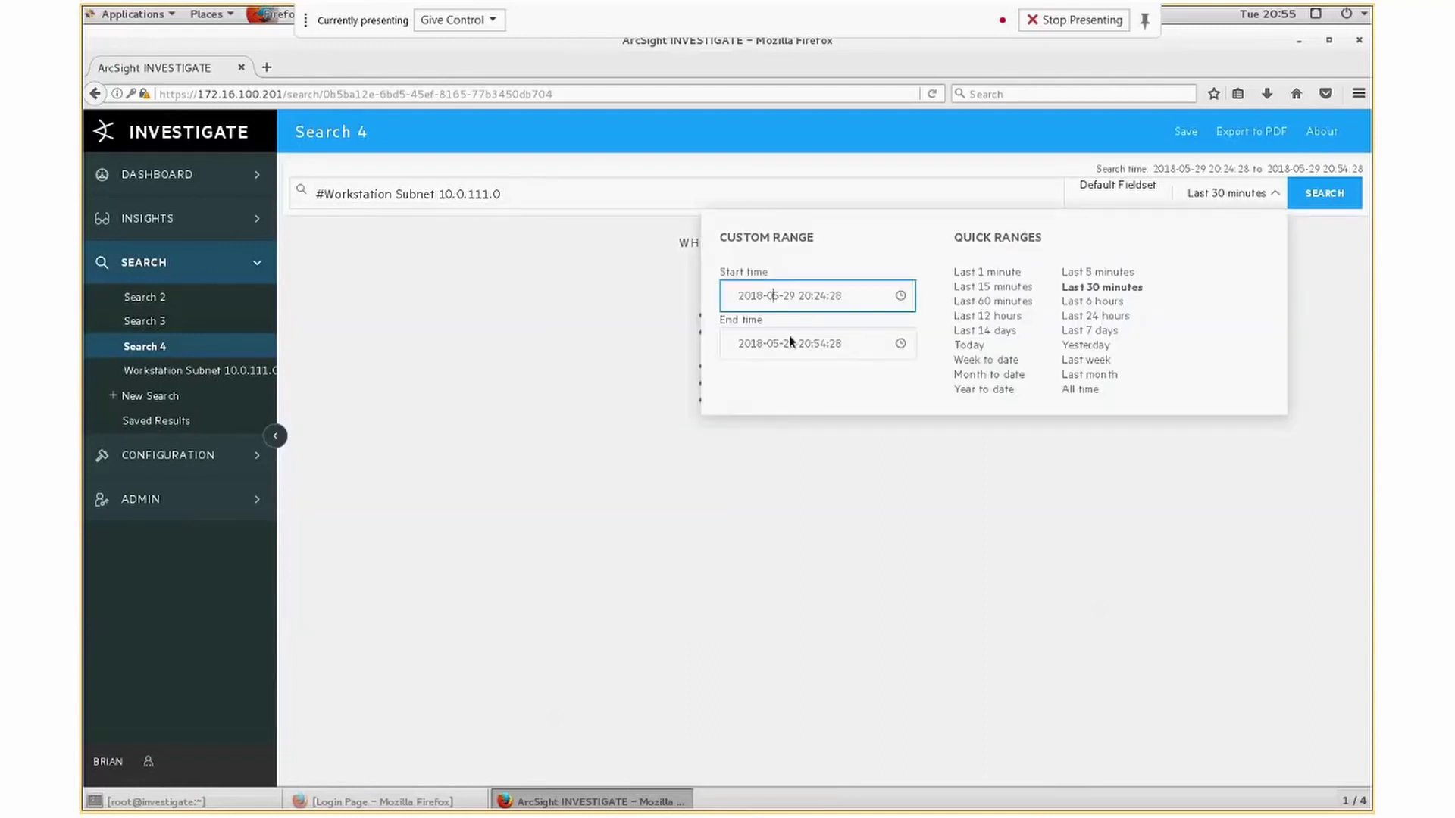
text(4)
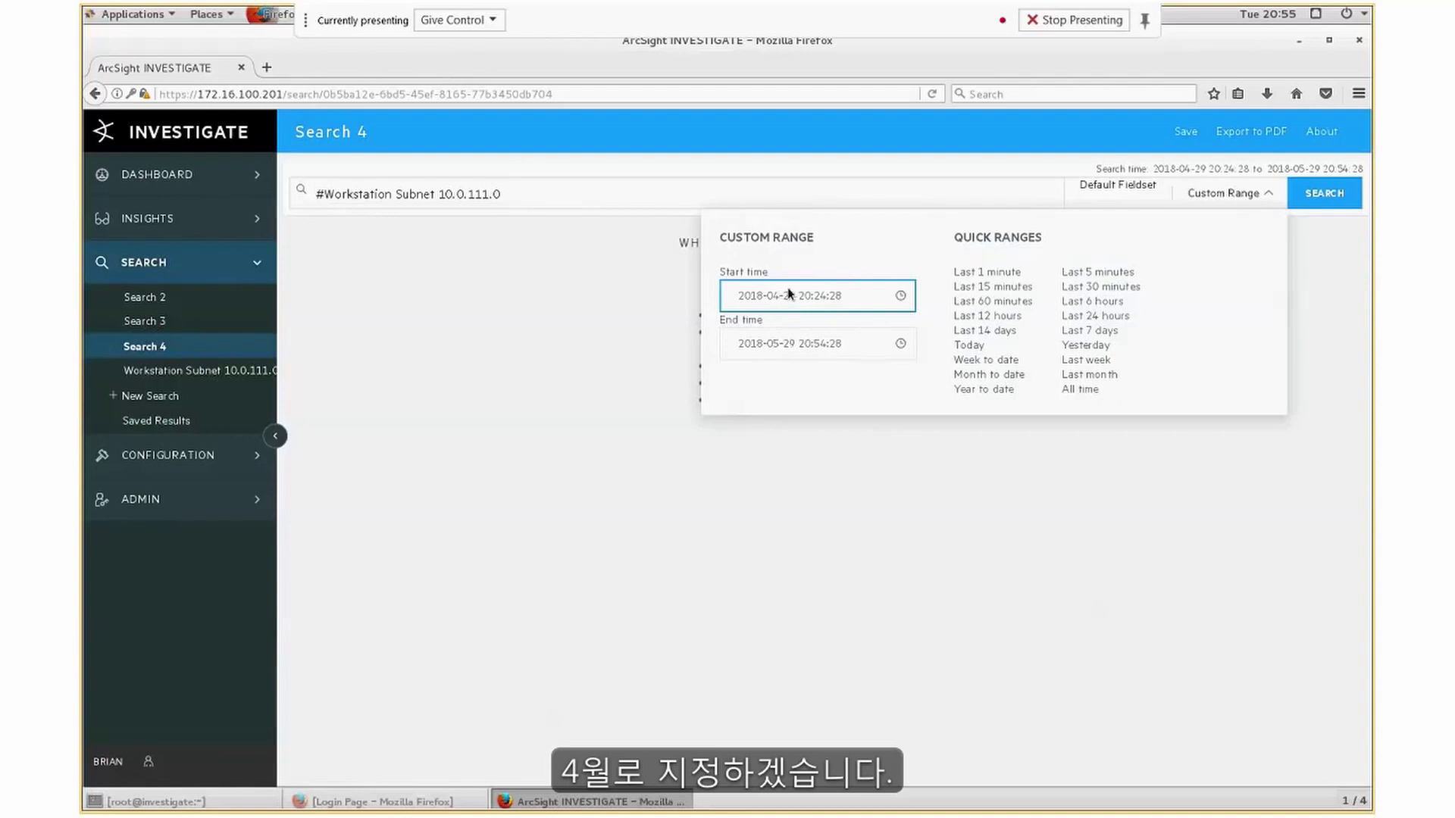
key(BackSpace)
key(BackSpace)
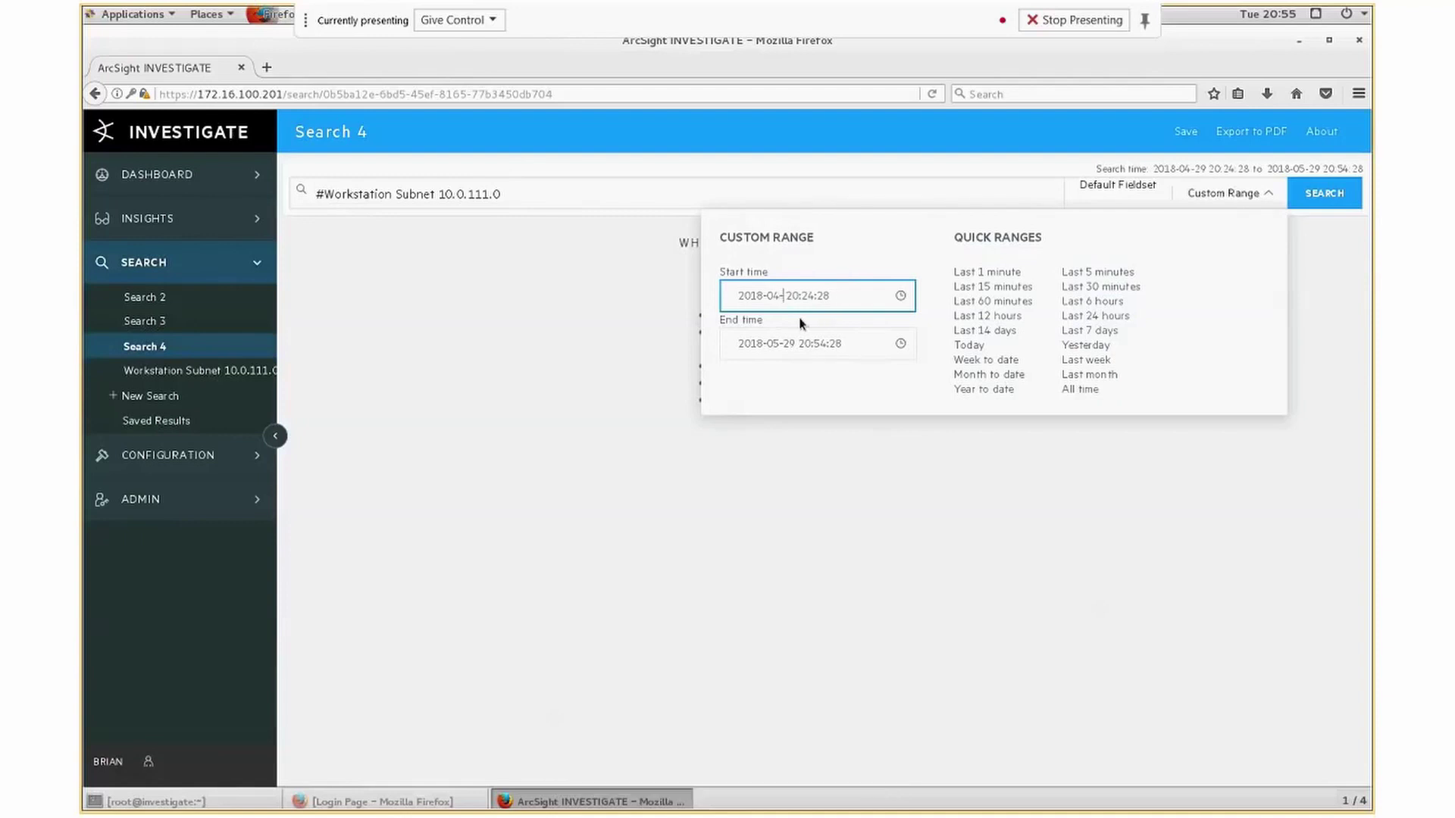
text(01)
- Set the end date to 2018-04-30 and run the search, returning 626 events
click(770, 343)
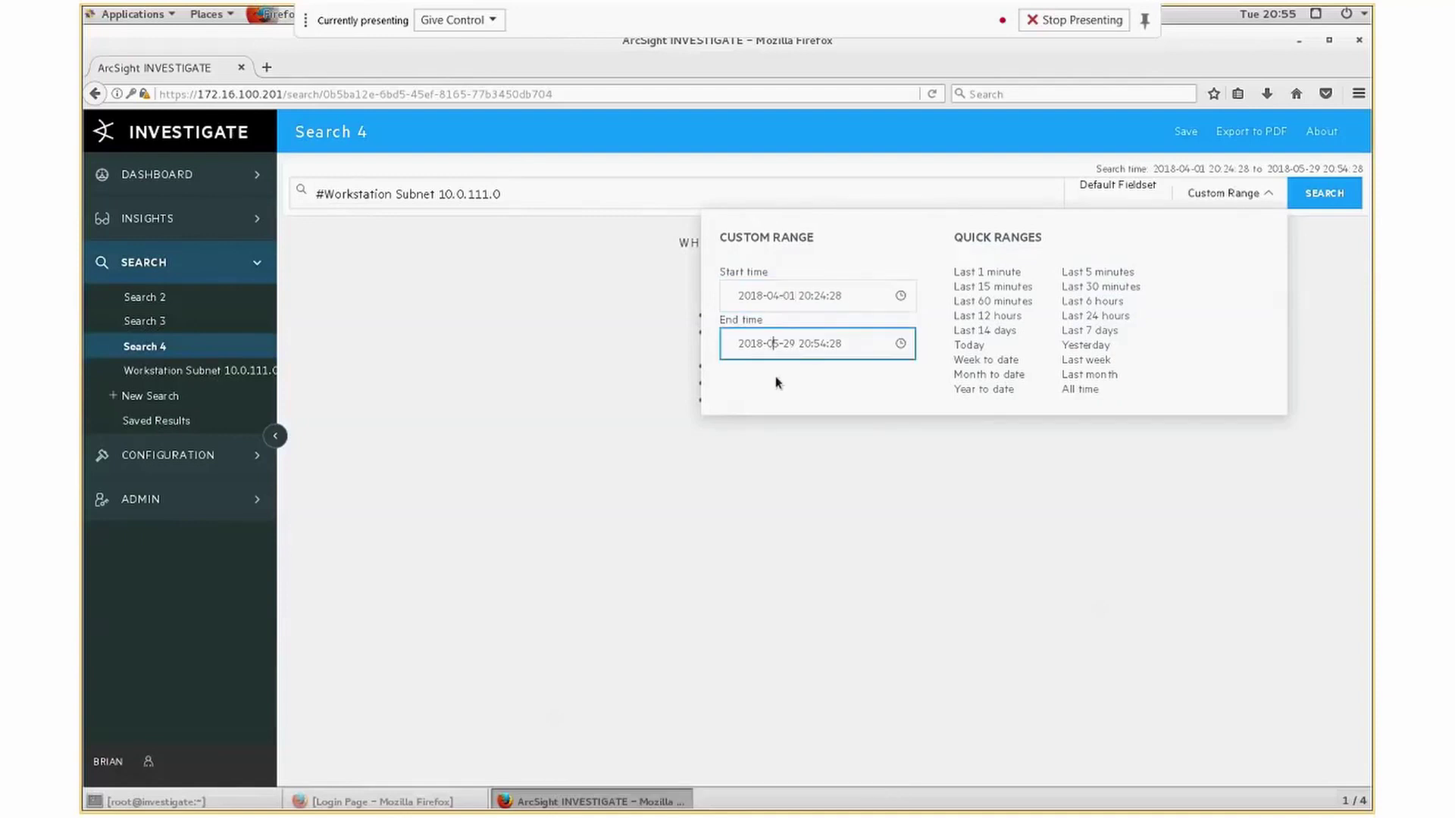
key(Delete)
text(4)
key(Delete)
key(Delete)
text(30)
click(1315, 197)
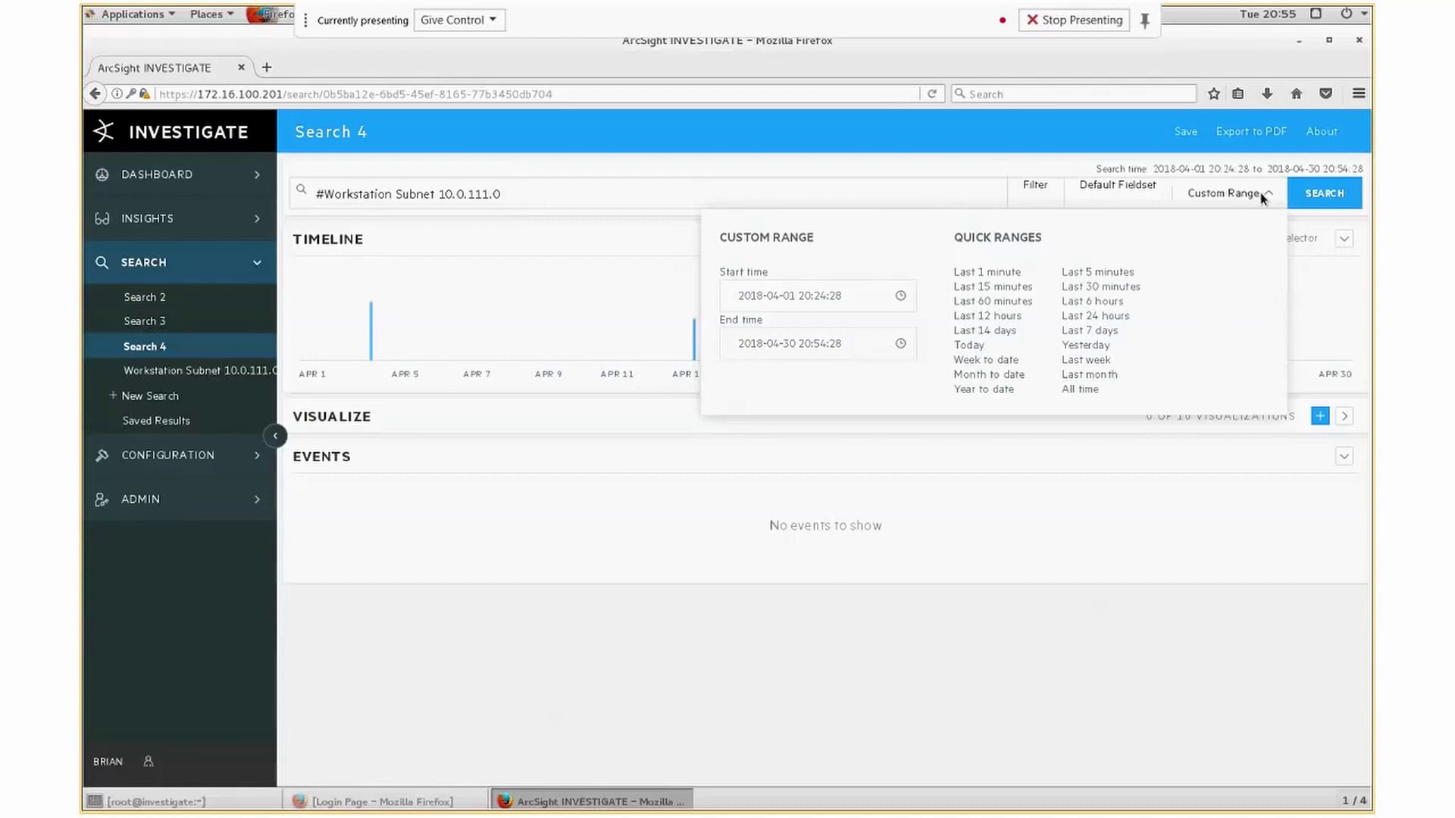
click(1263, 195)
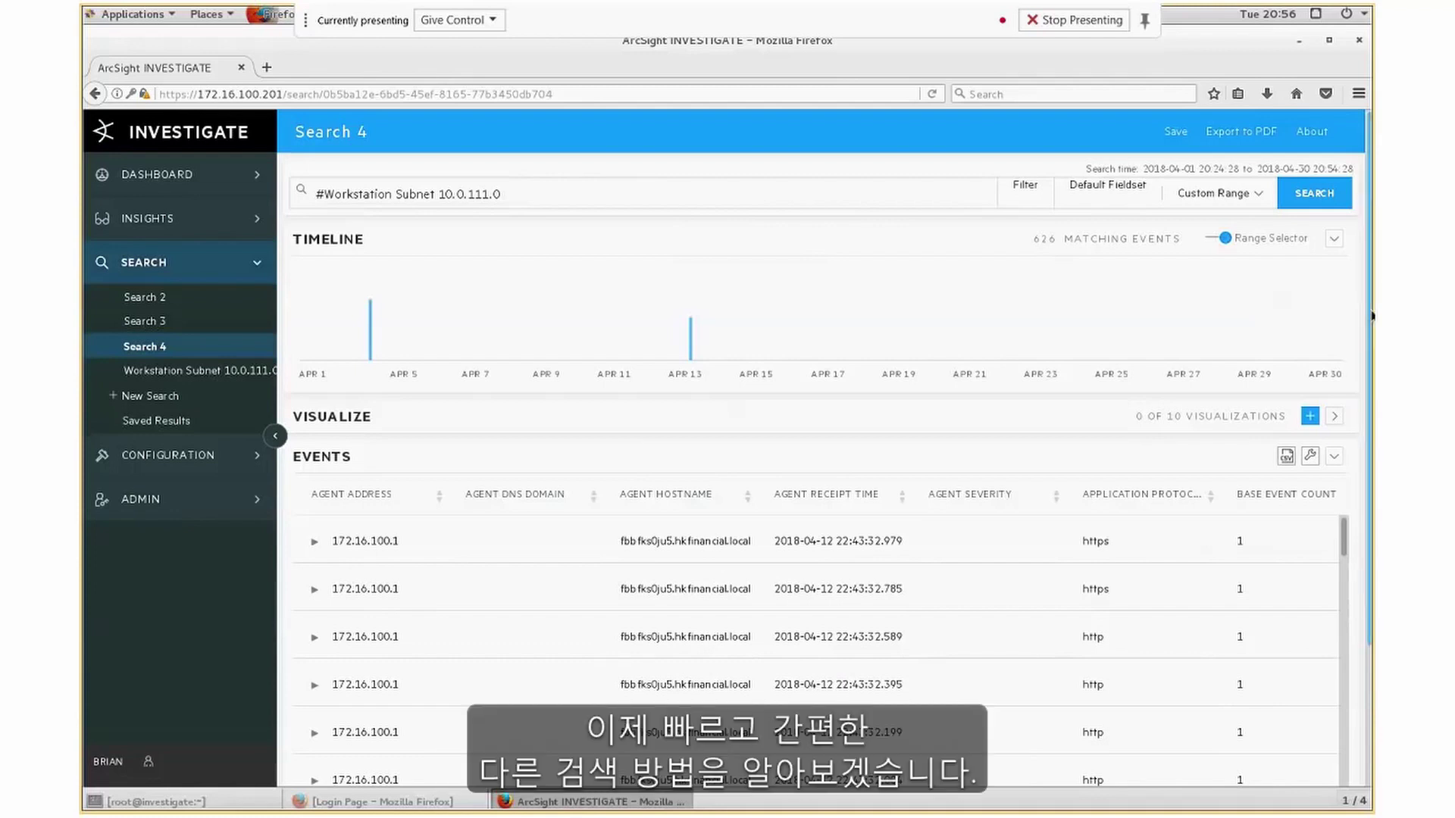
- Scroll the events table to show the Destination Address, Hostname and Port columns
drag(1372, 316, 1371, 425)
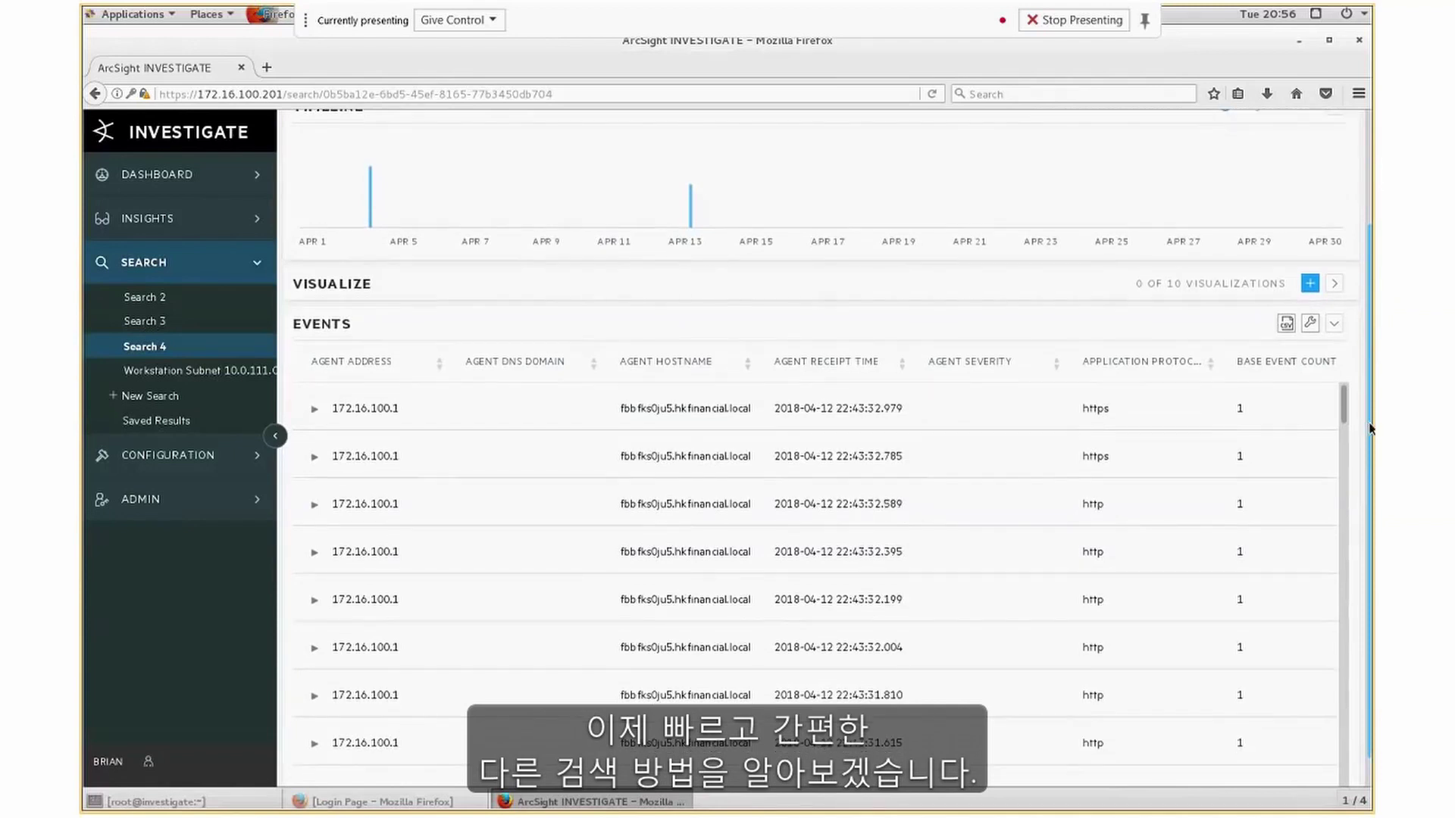
scroll(1372, 379, down, 1)
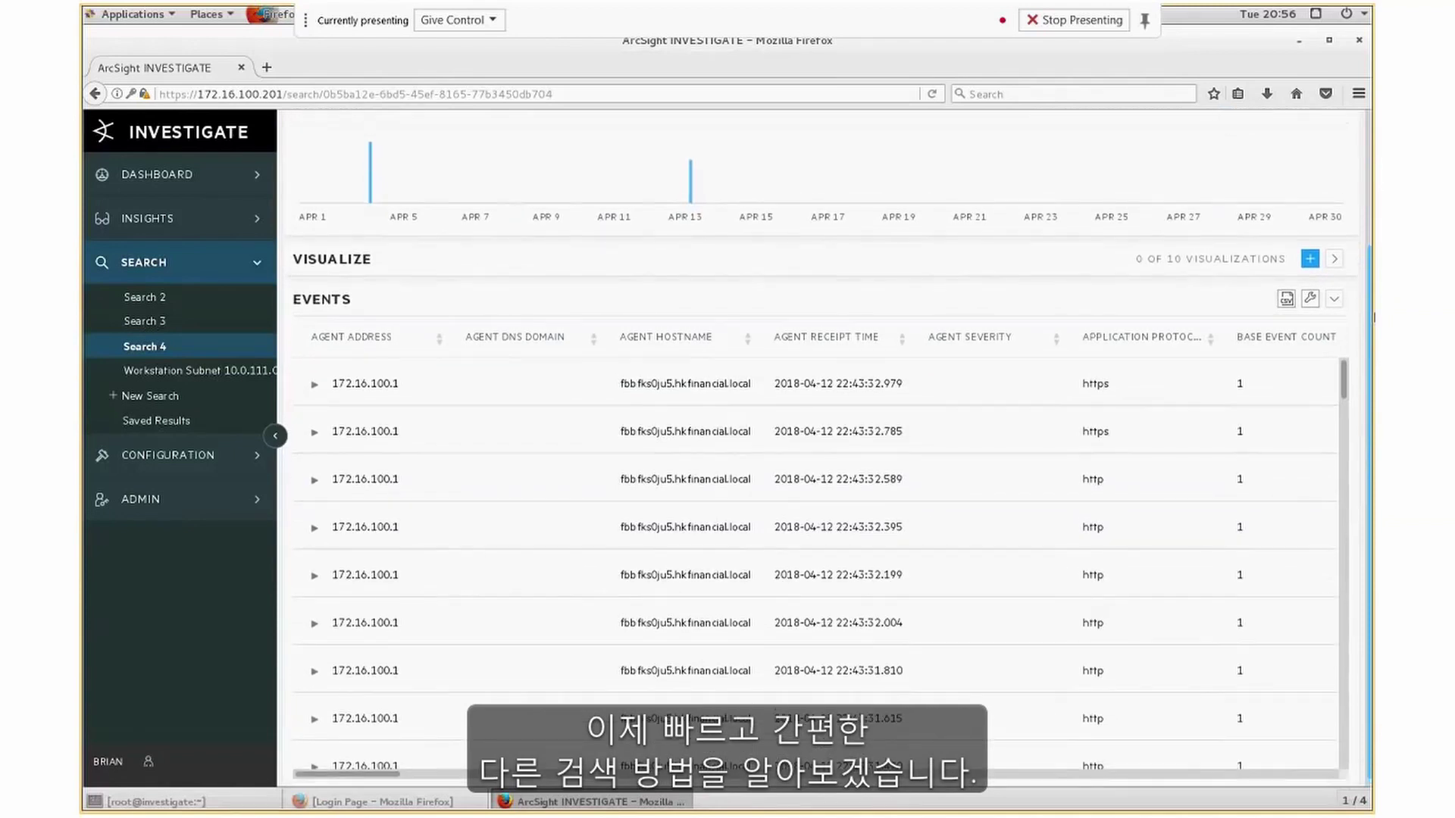
scroll(1373, 316, up, 4)
scroll(1267, 541, down, 4)
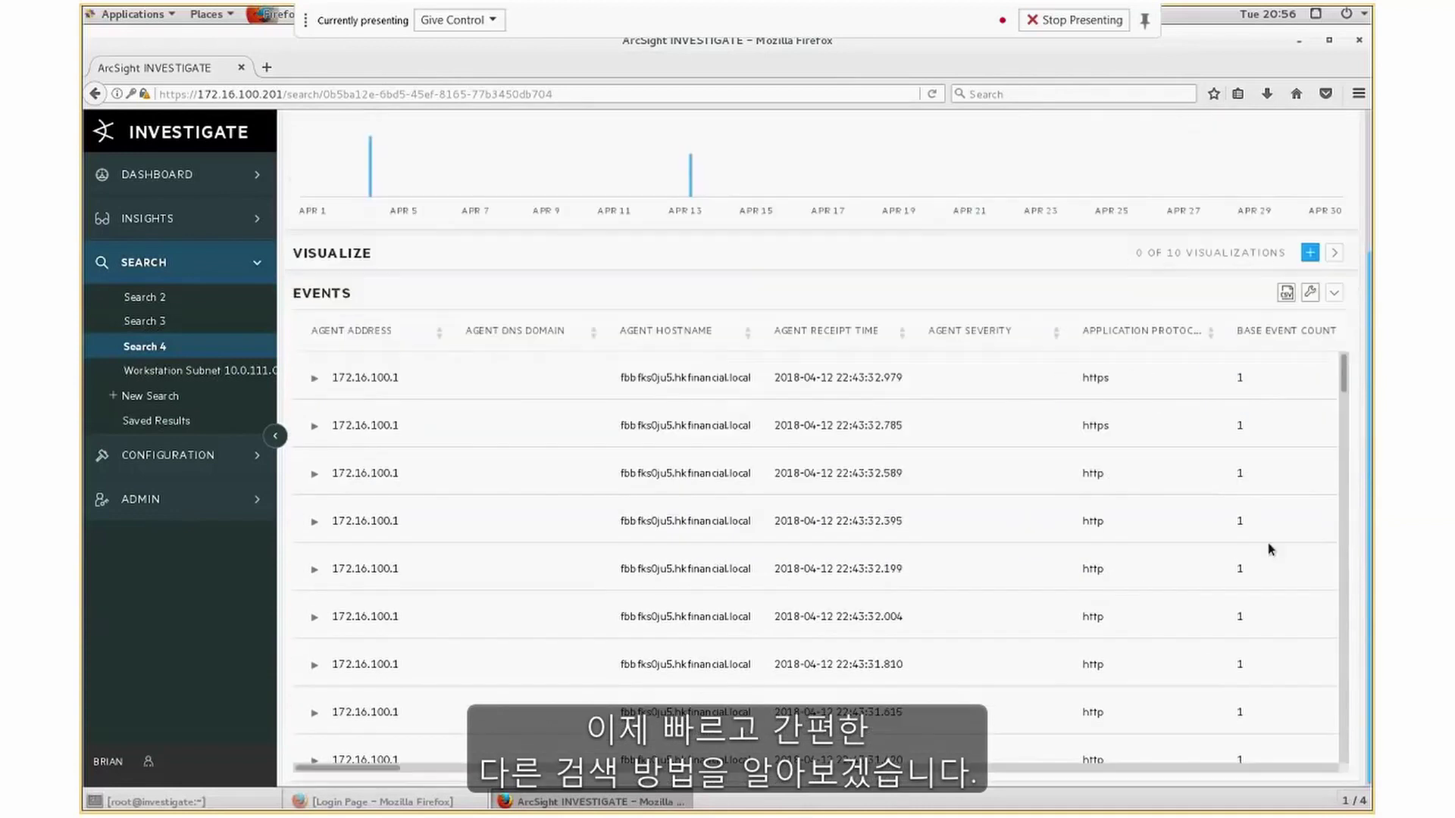
drag(378, 771, 842, 773)
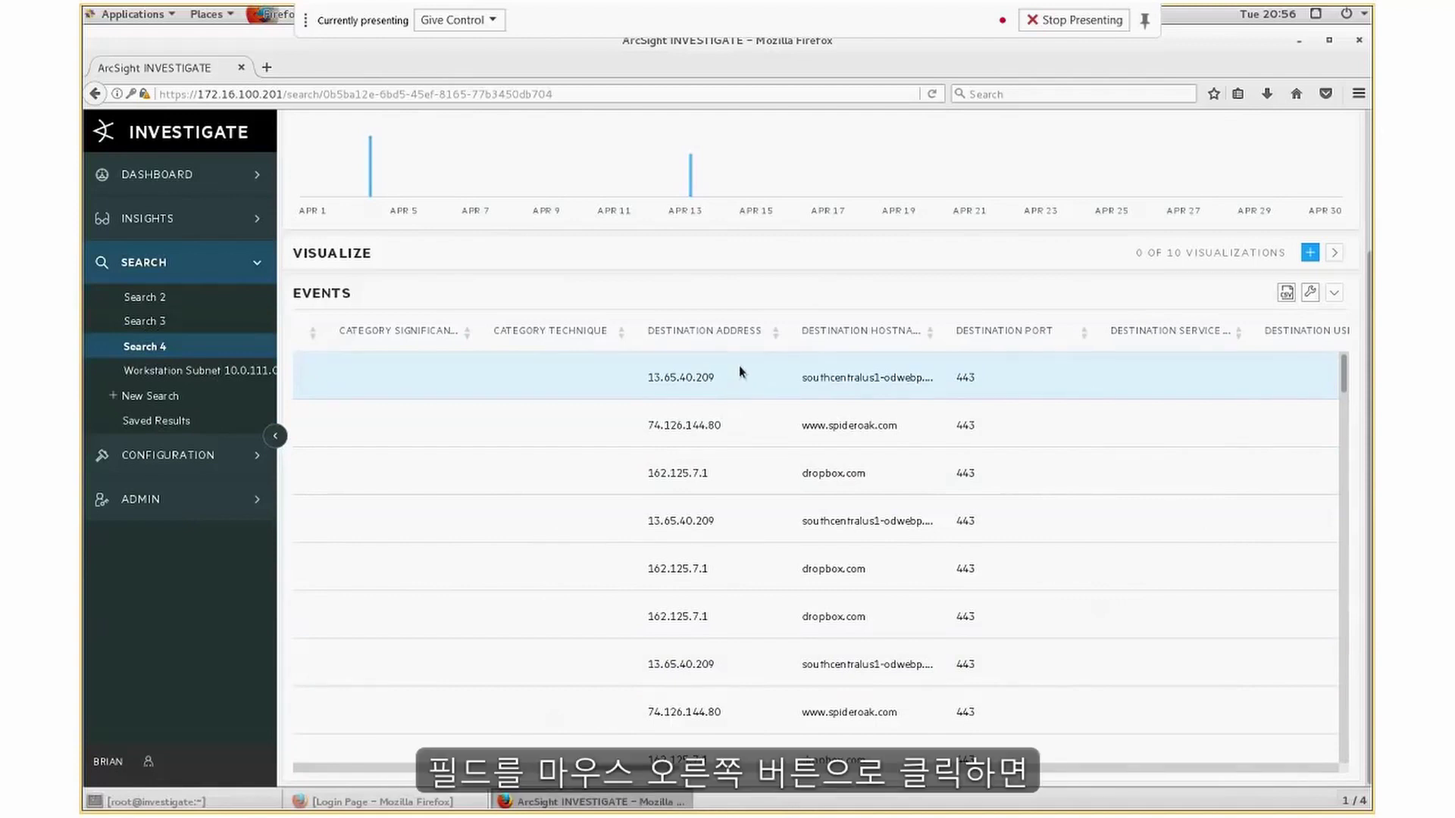
- Preview the top 10 and bottom 10 Destination Address values, such as 74.126.144.80 with 2 events
right_click(703, 333)
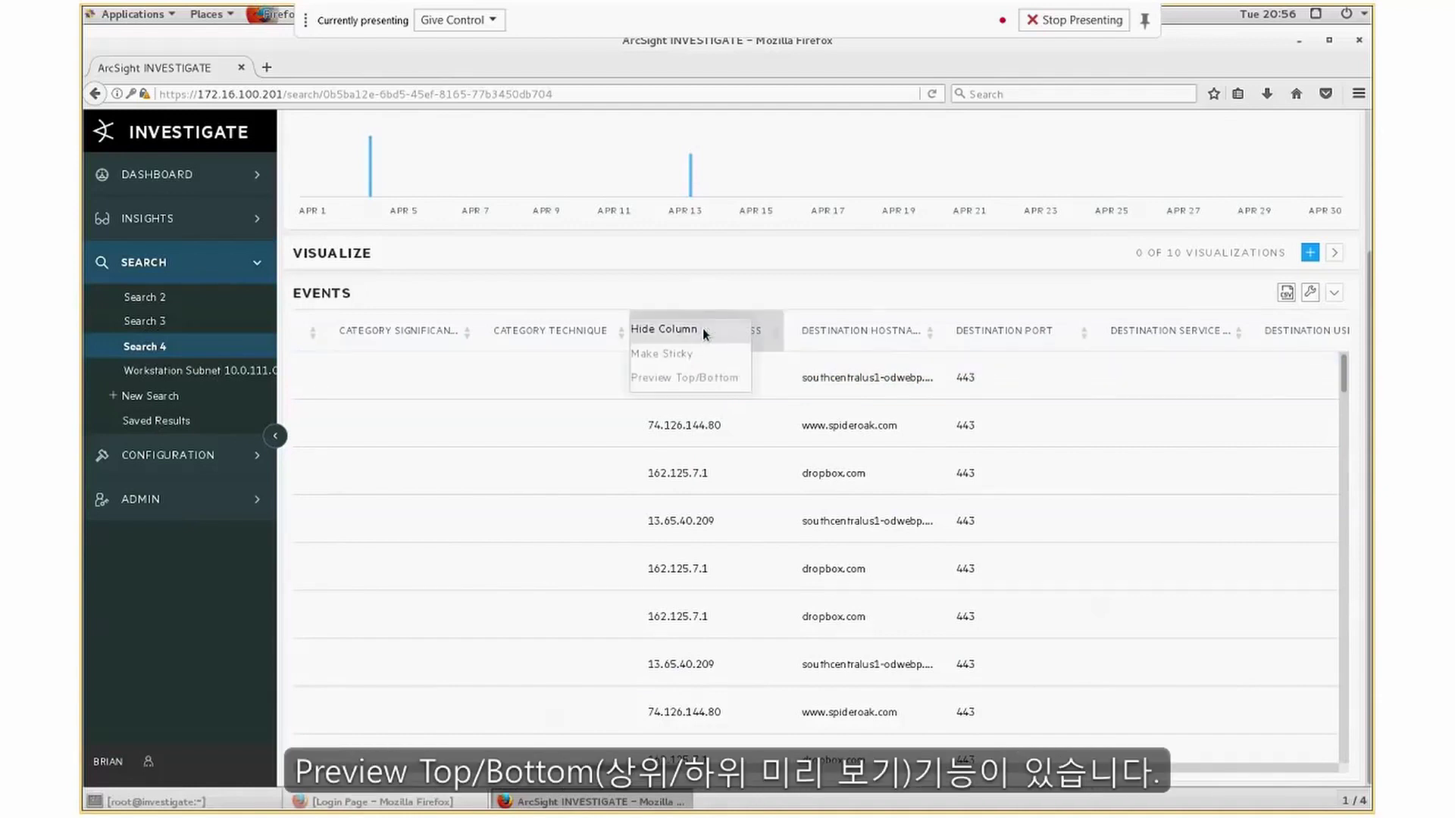
click(656, 381)
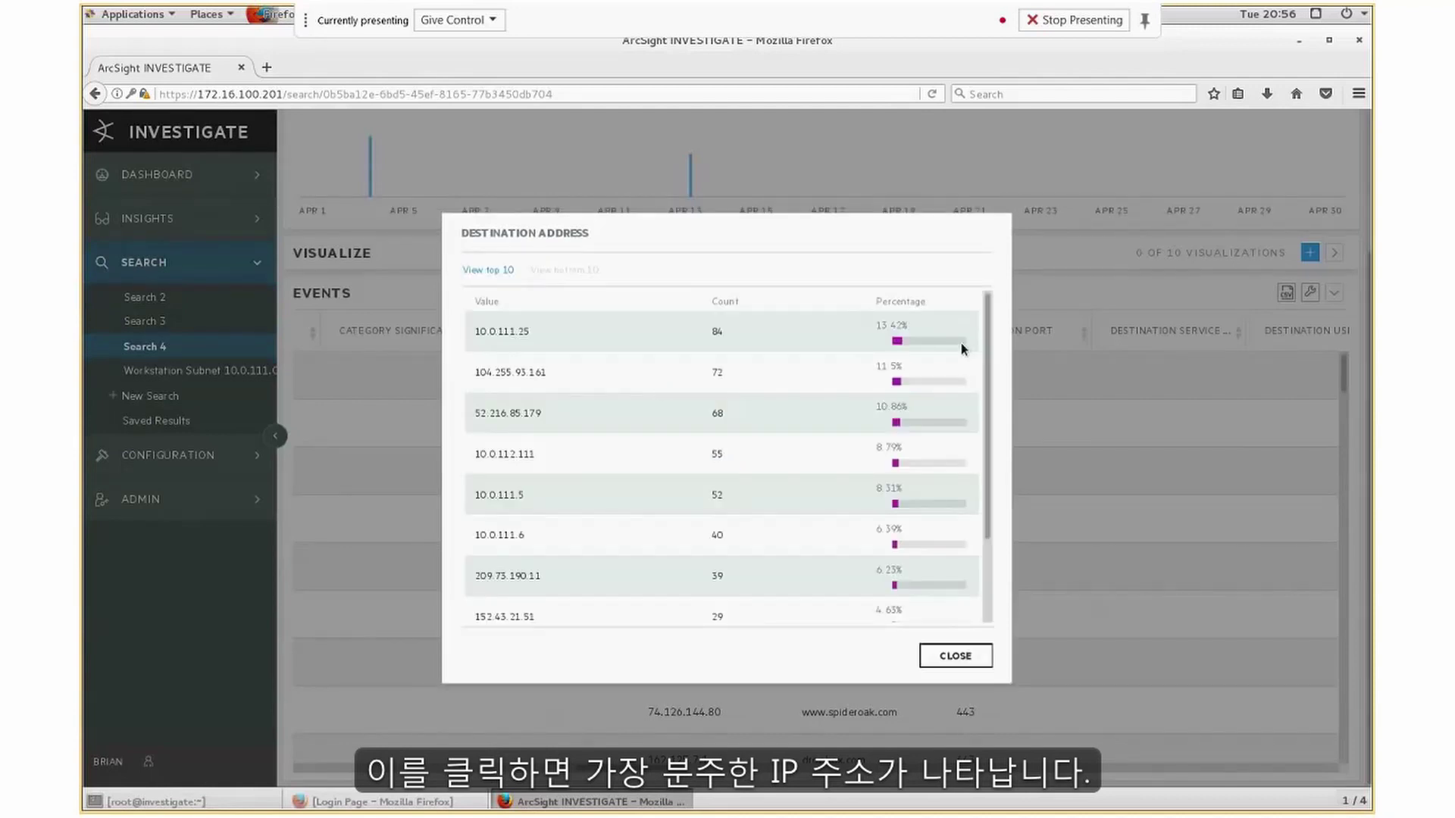
scroll(989, 348, down, 2)
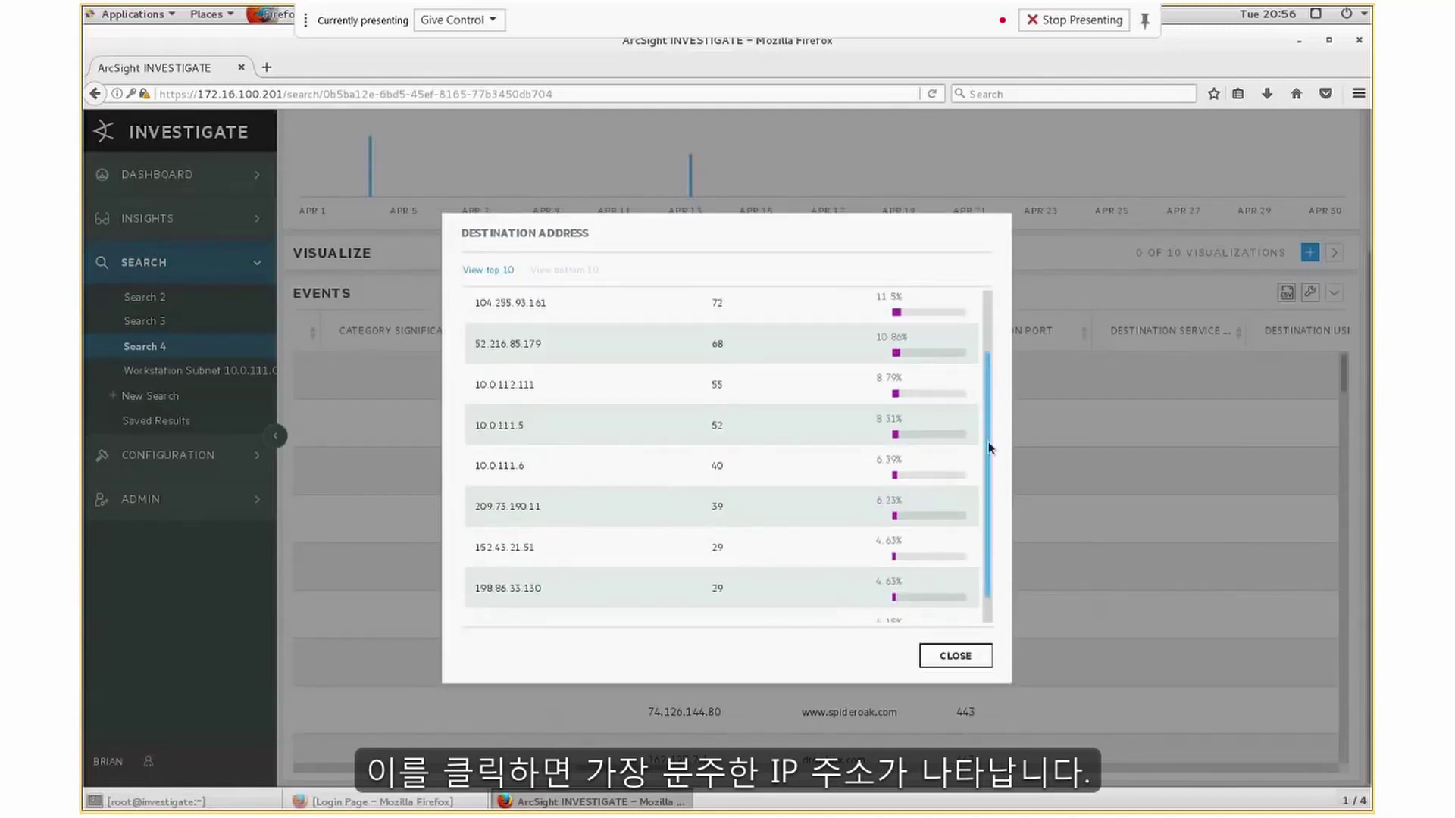
scroll(534, 300, up, 2)
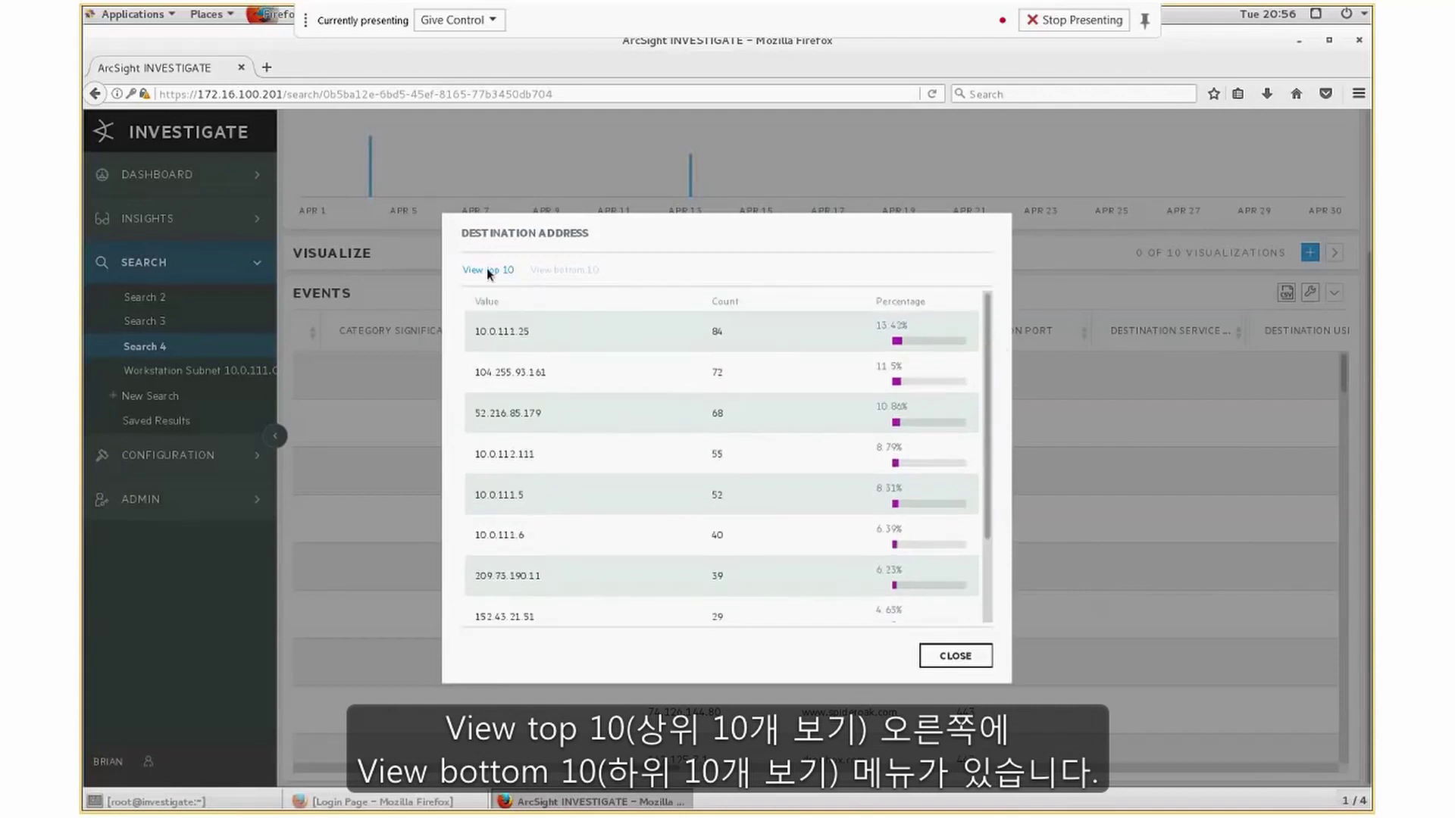
click(552, 271)
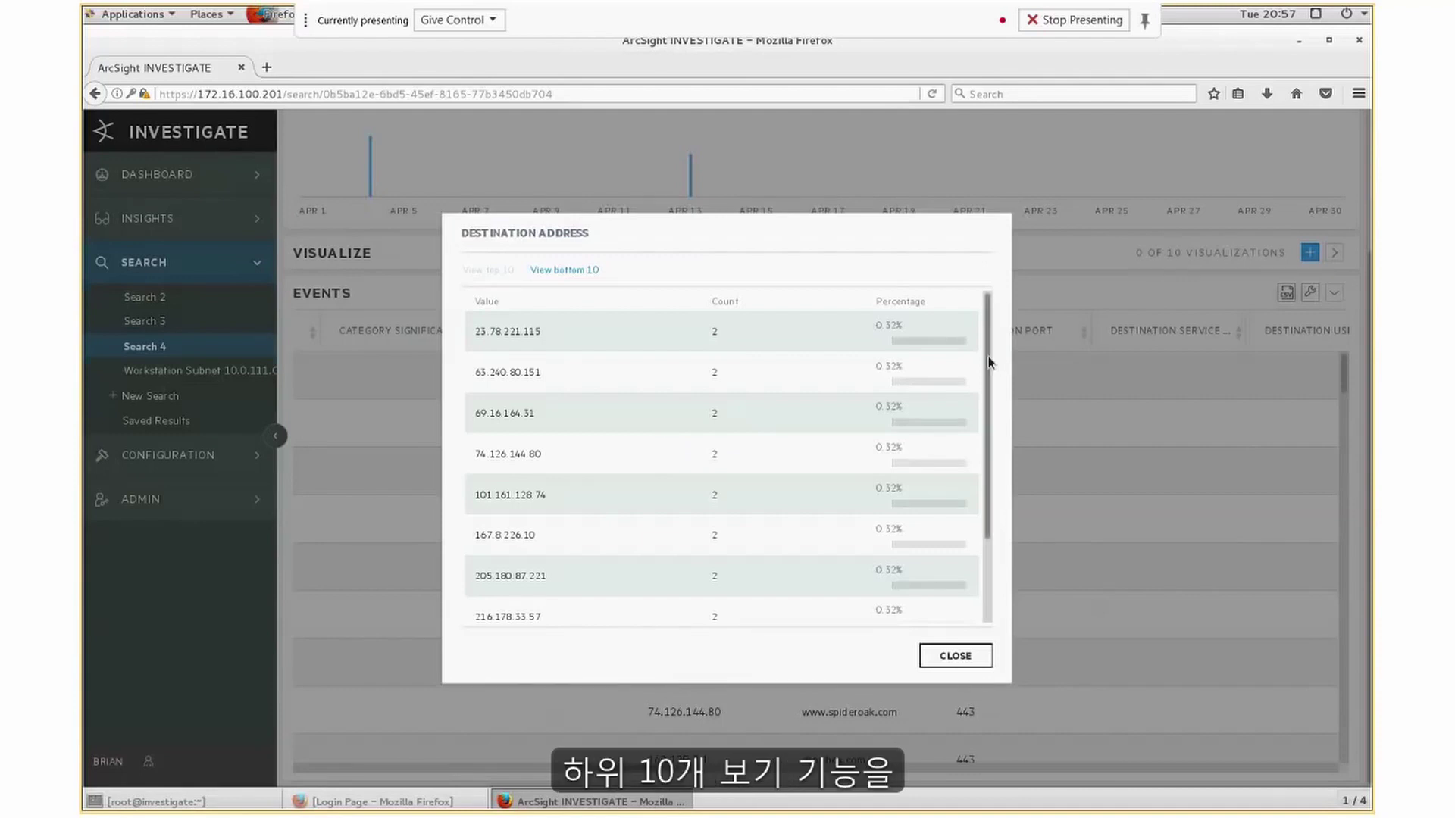
scroll(988, 395, down, 1)
scroll(989, 395, down, 3)
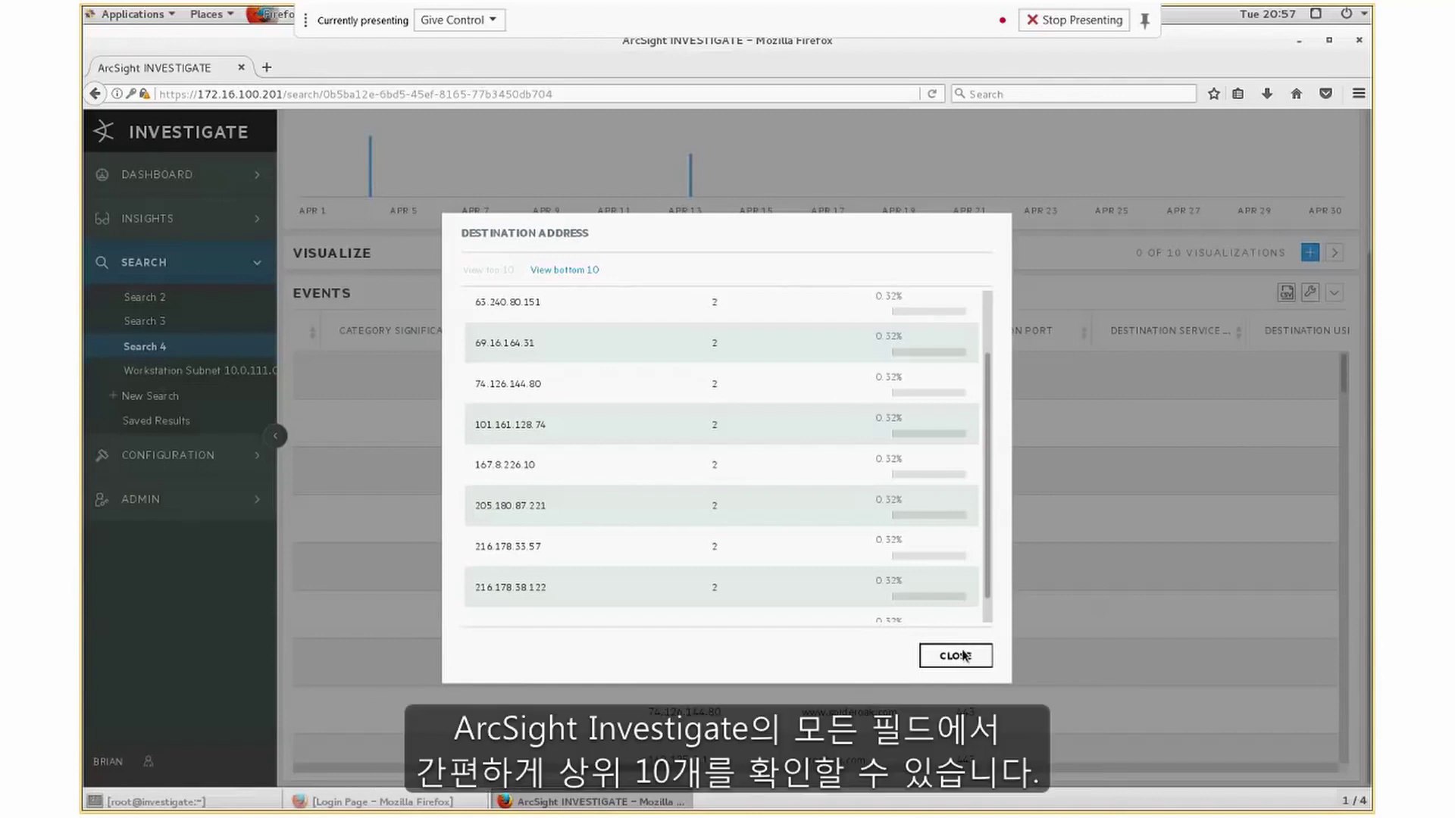
- Close the address breakdown, then preview Destination Port values (443: 18, 21: 4) and close it
click(1049, 370)
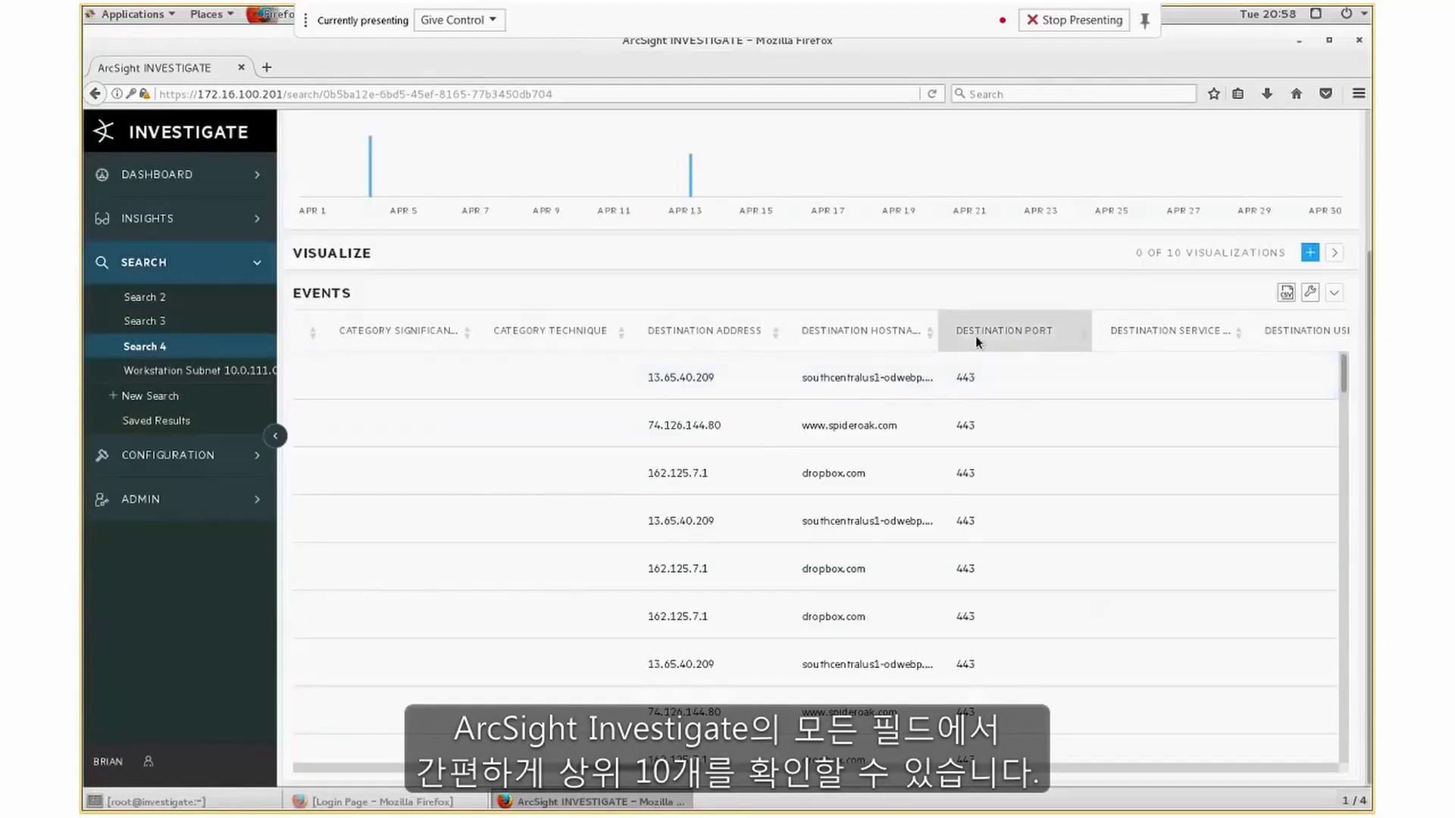
drag(658, 769, 705, 769)
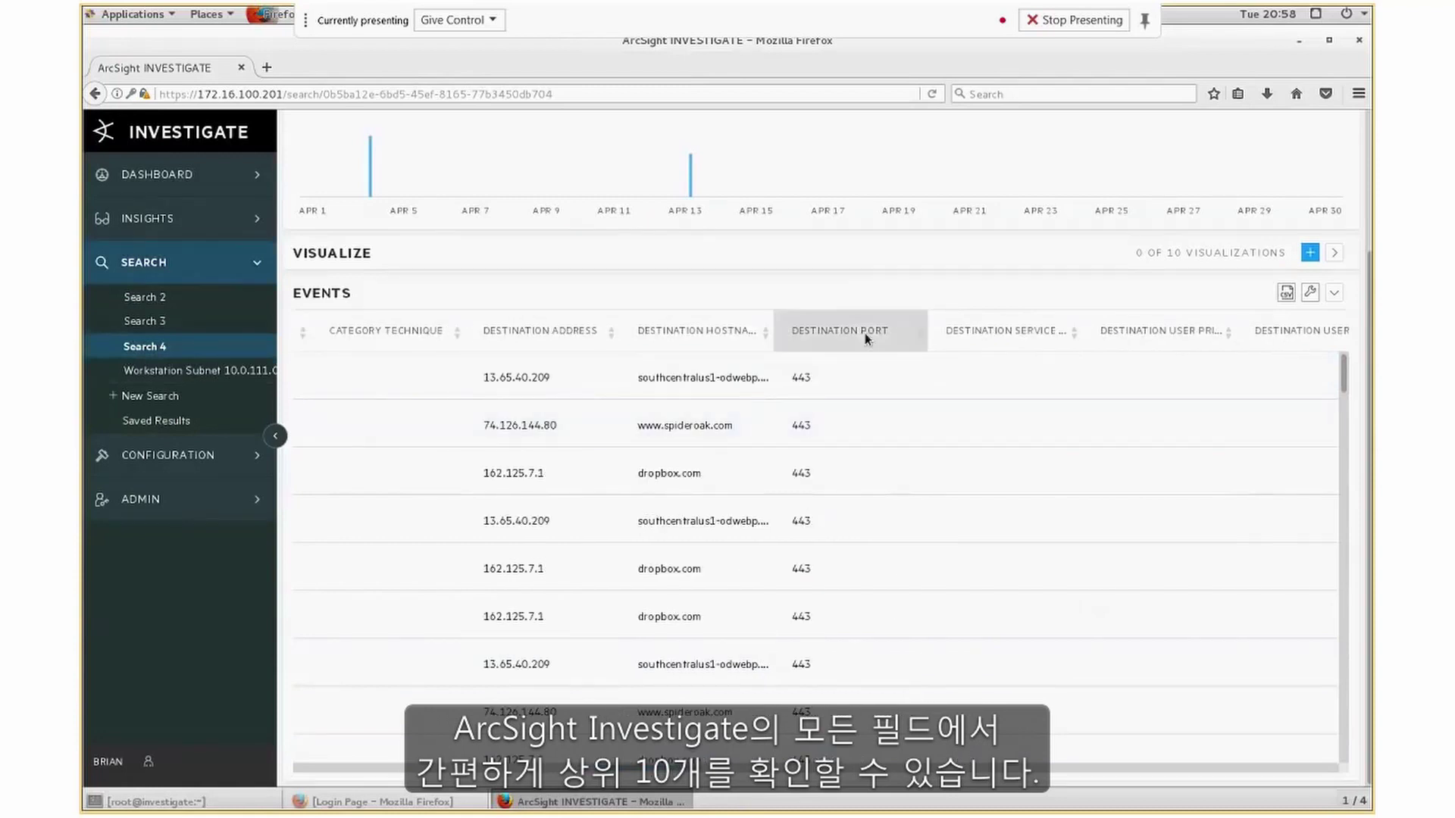
click(838, 331)
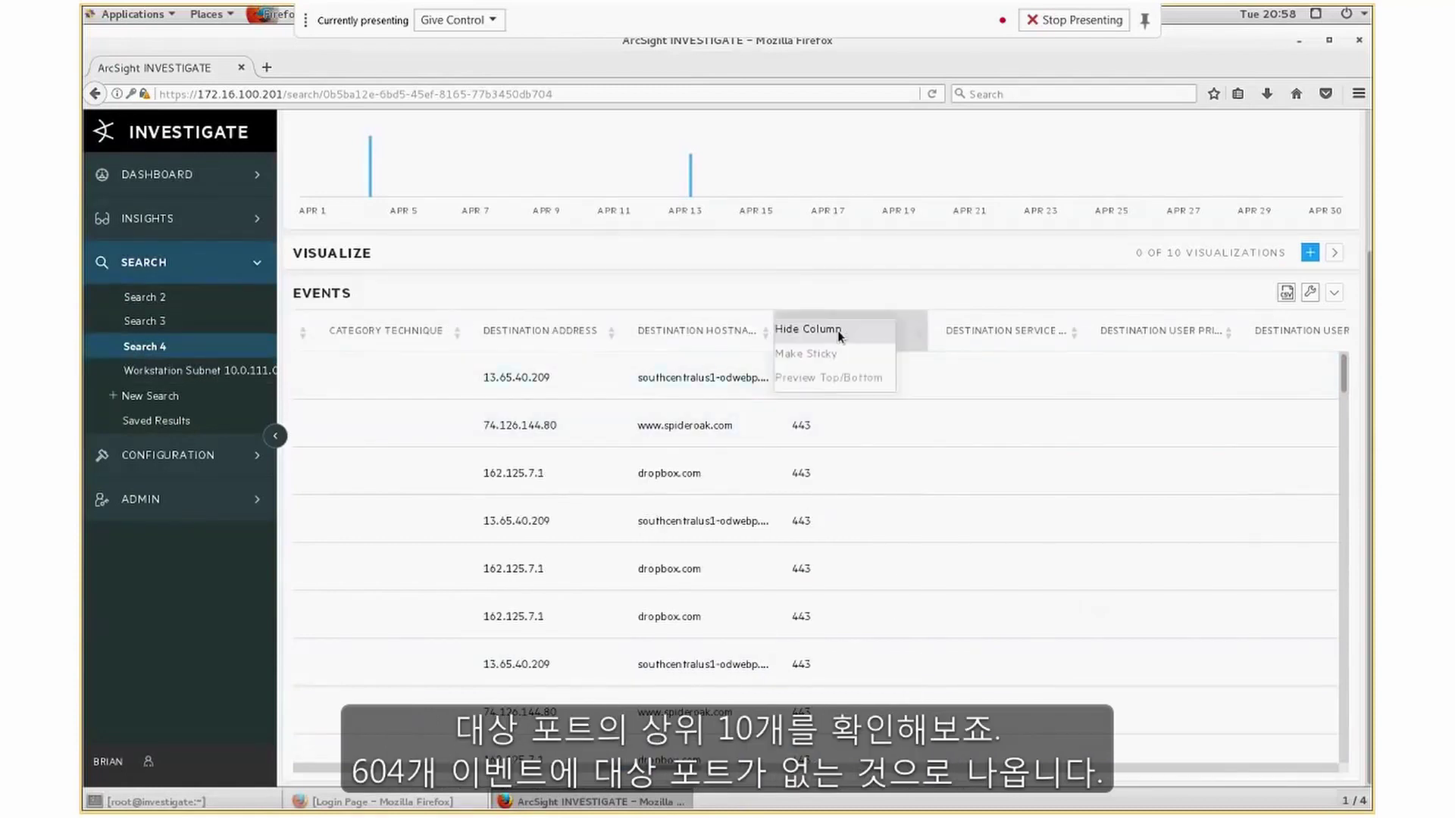
click(834, 377)
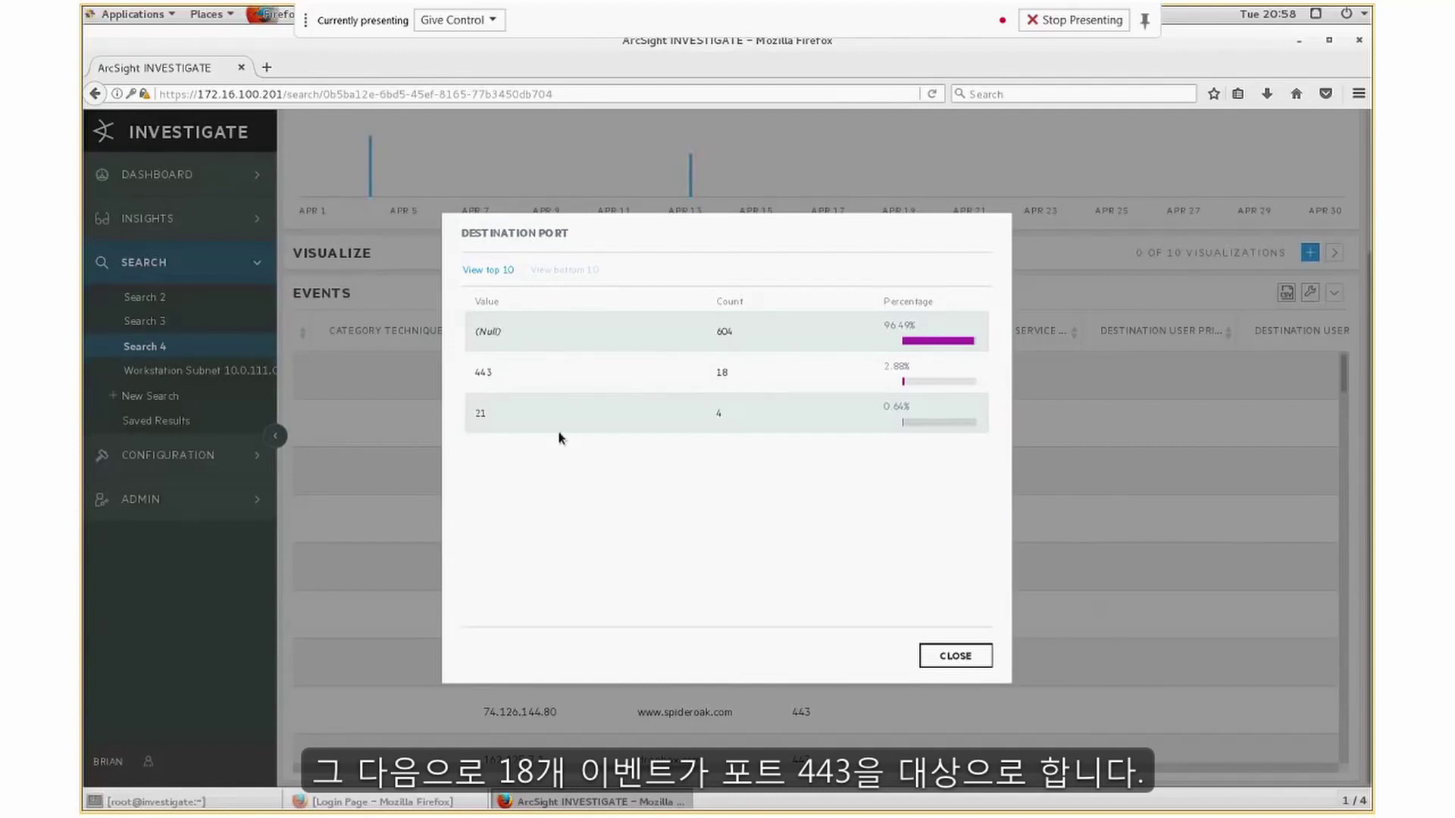
click(941, 650)
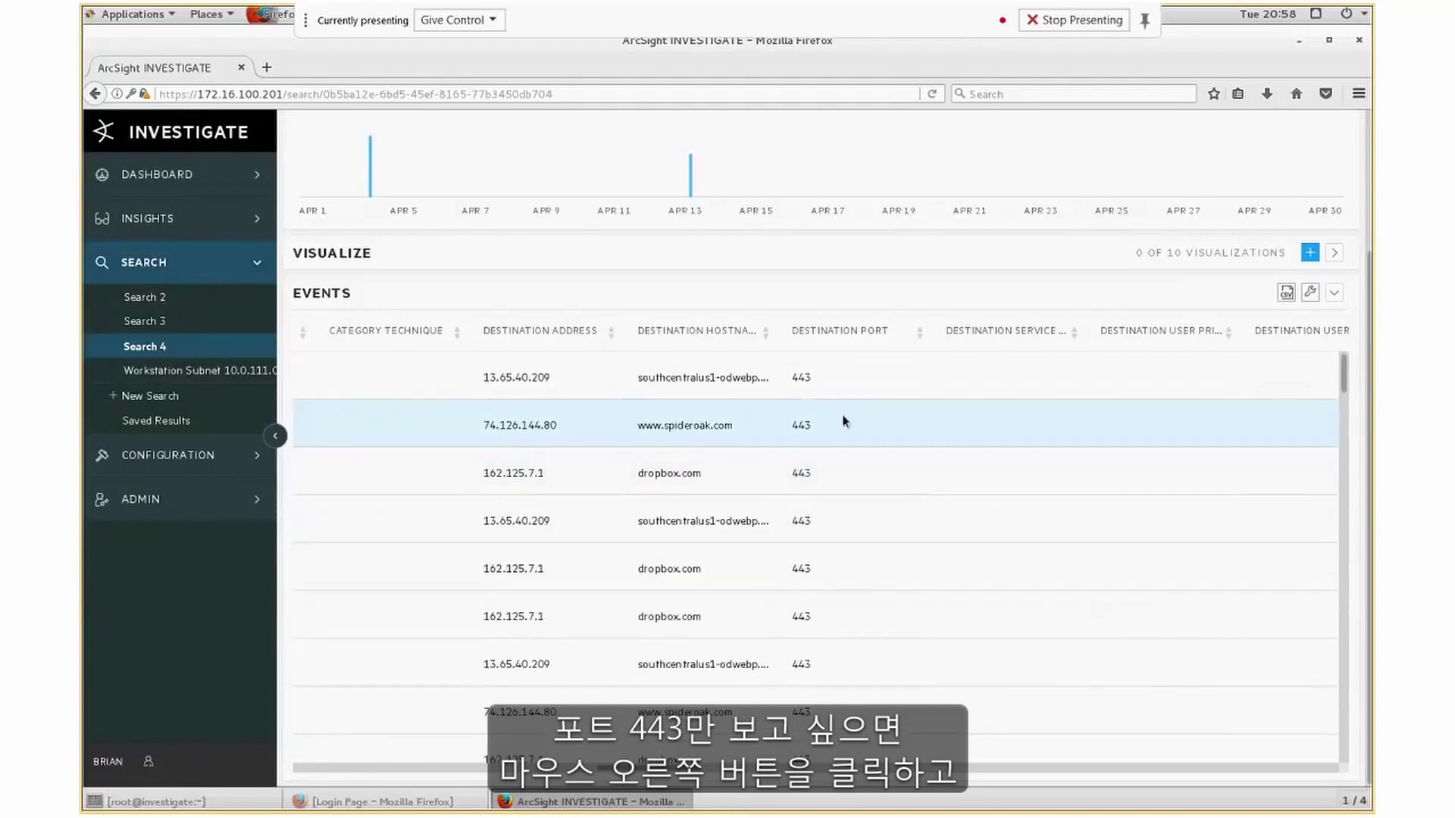
- Add Destination Port 443 to Search 4's query from a 443 cell and check the query bar
right_click(813, 380)
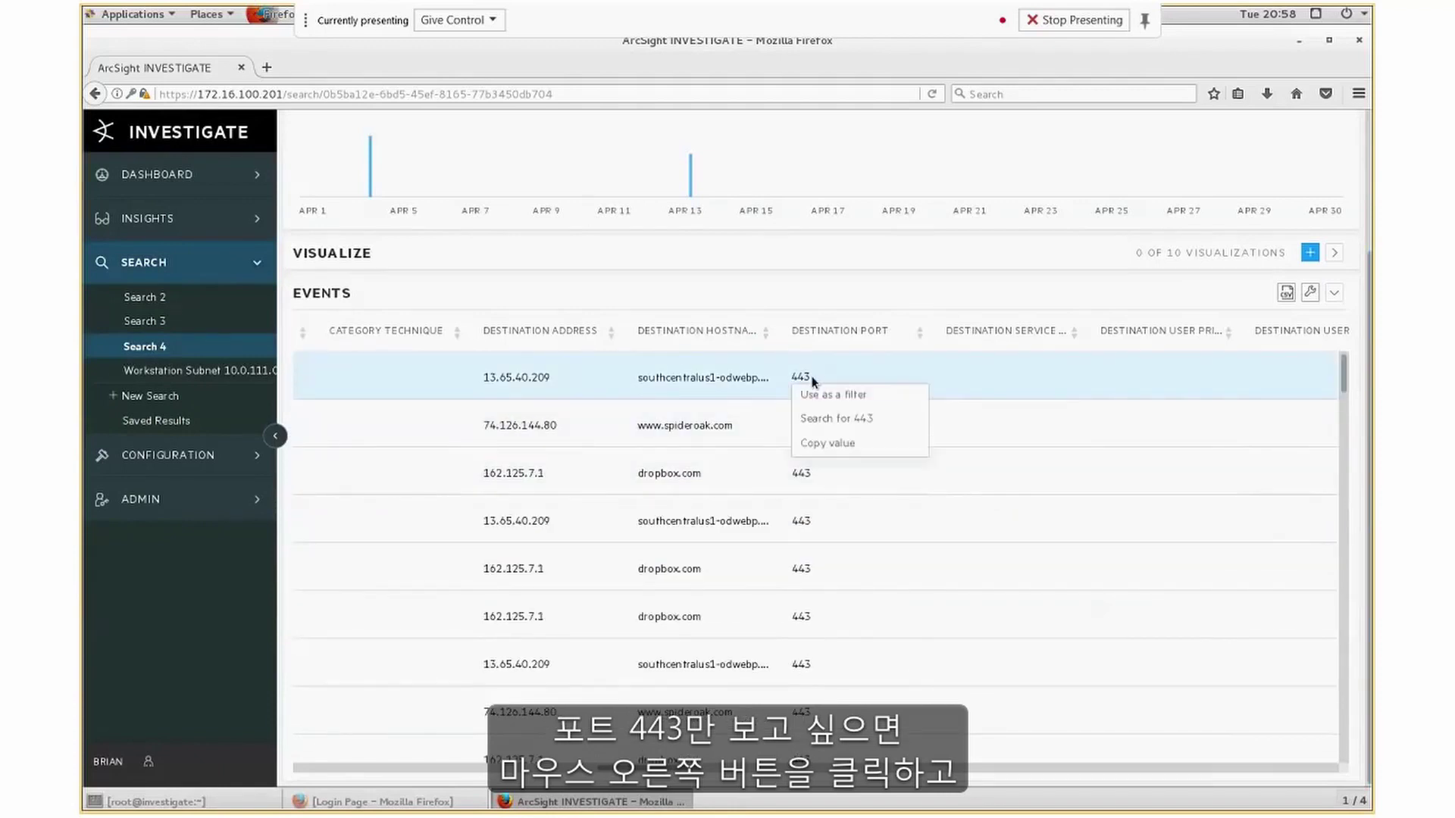
click(823, 417)
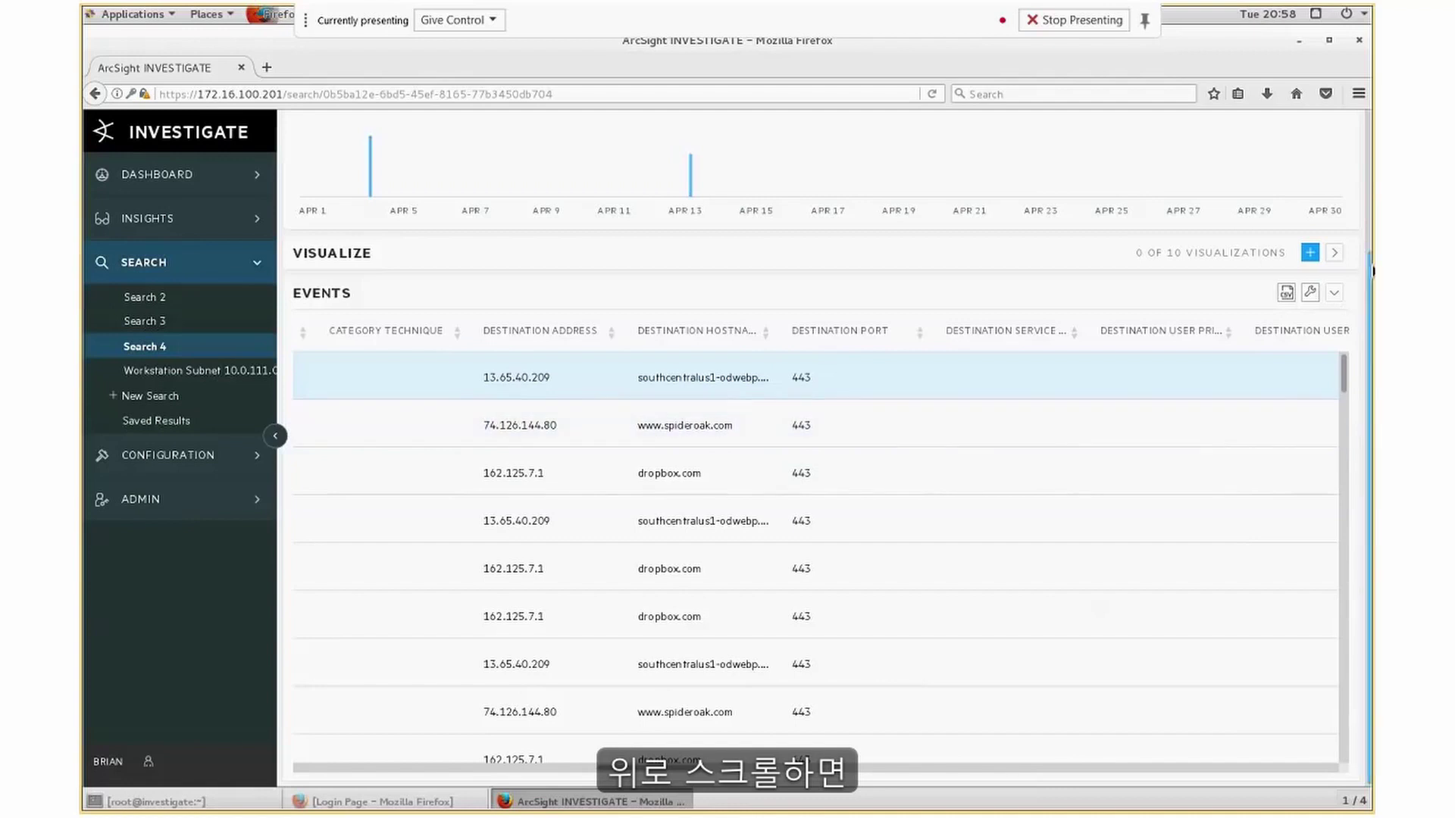
scroll(1372, 272, up, 3)
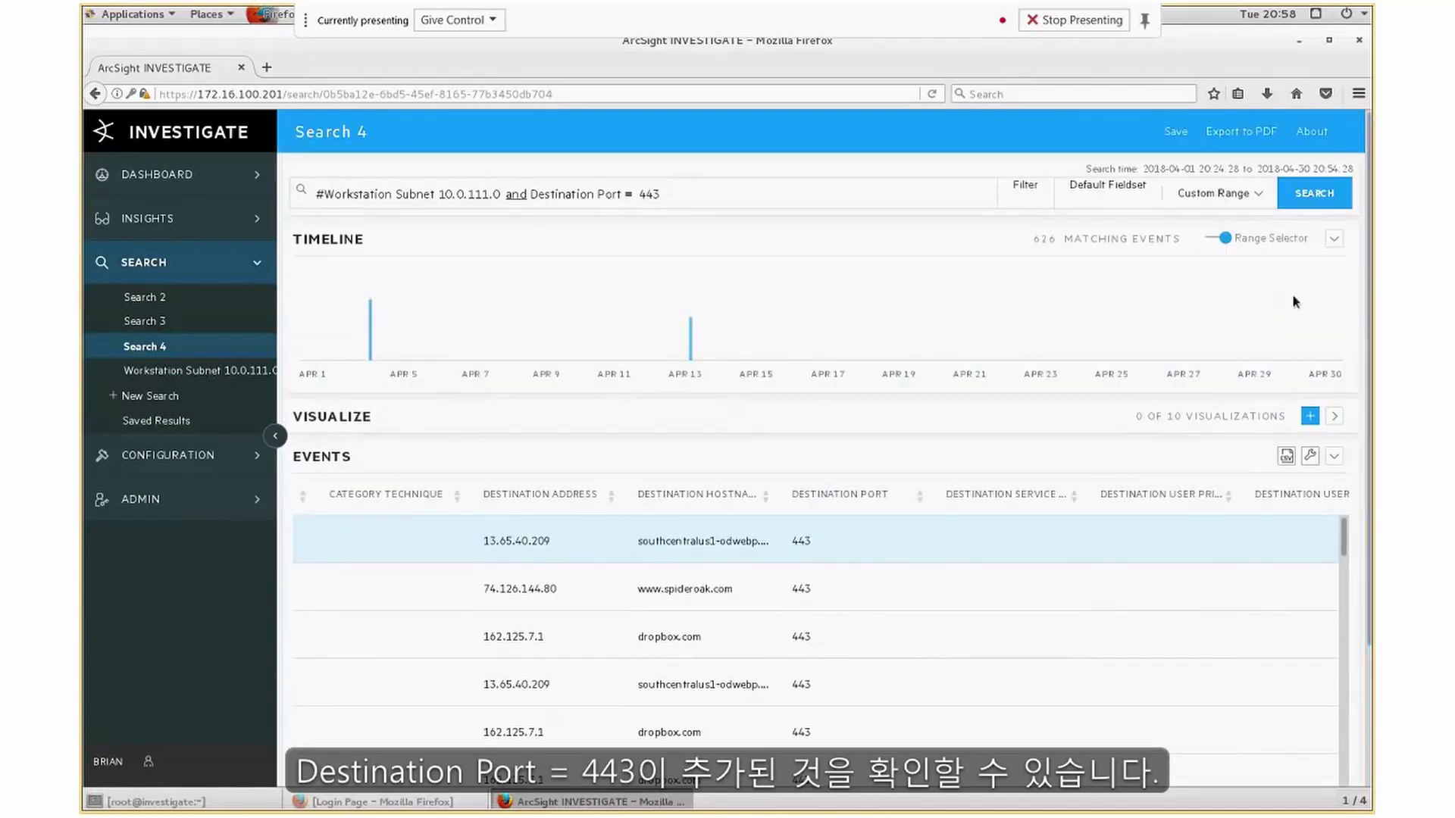
drag(1371, 315, 1372, 504)
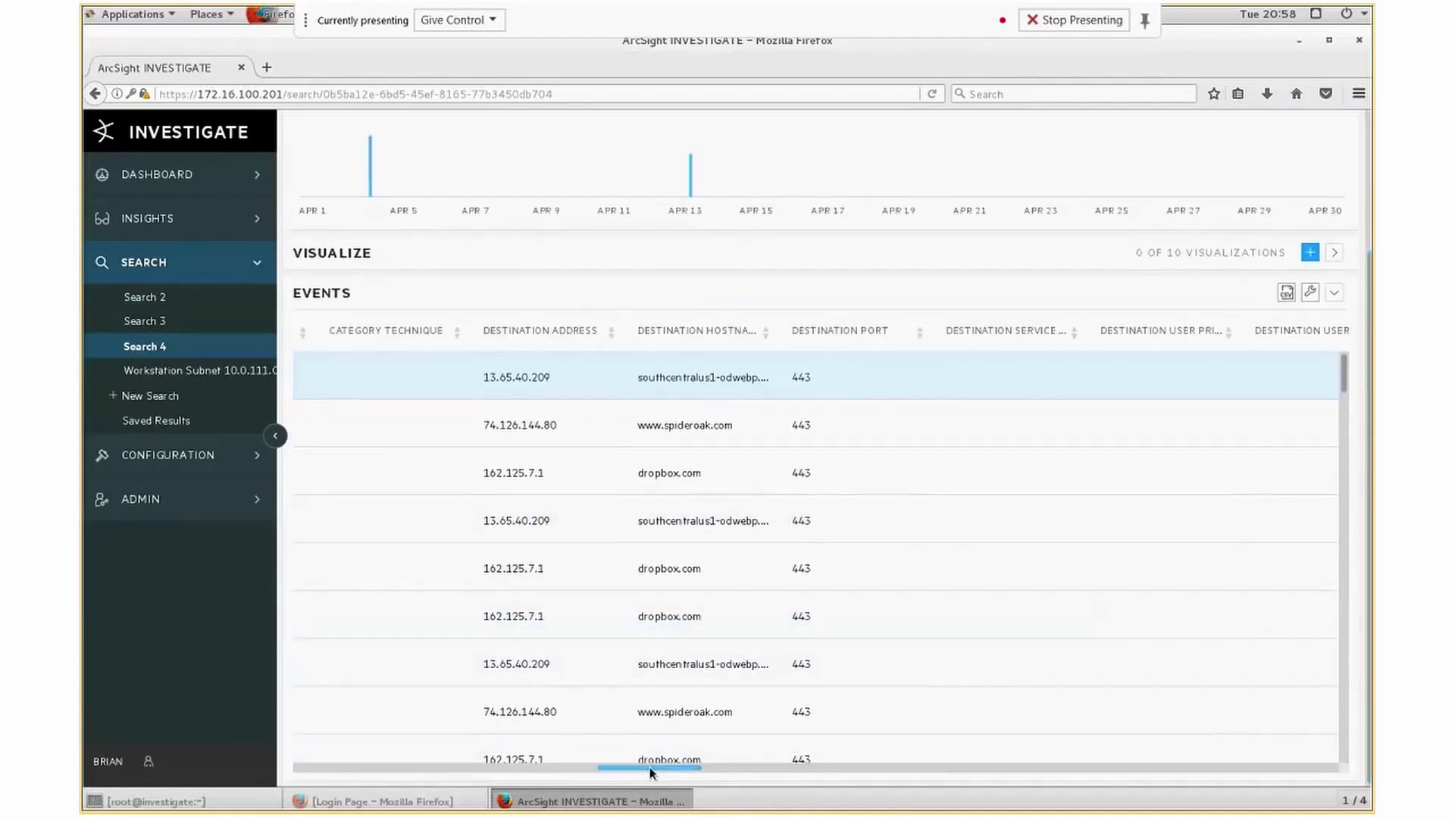
drag(650, 769, 368, 767)
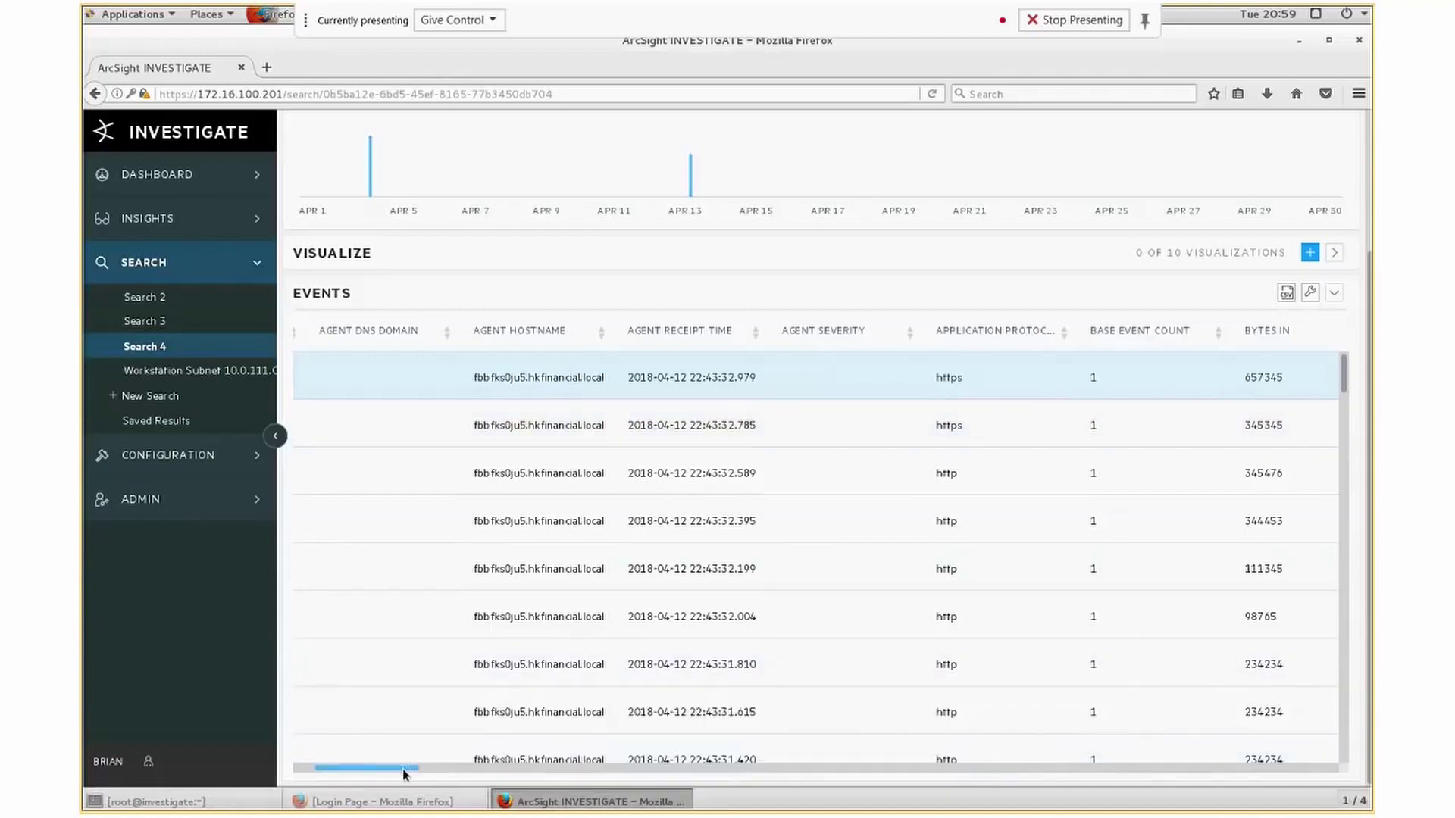
- Make the Destination Hostname column sticky
scroll(404, 772, left, 3)
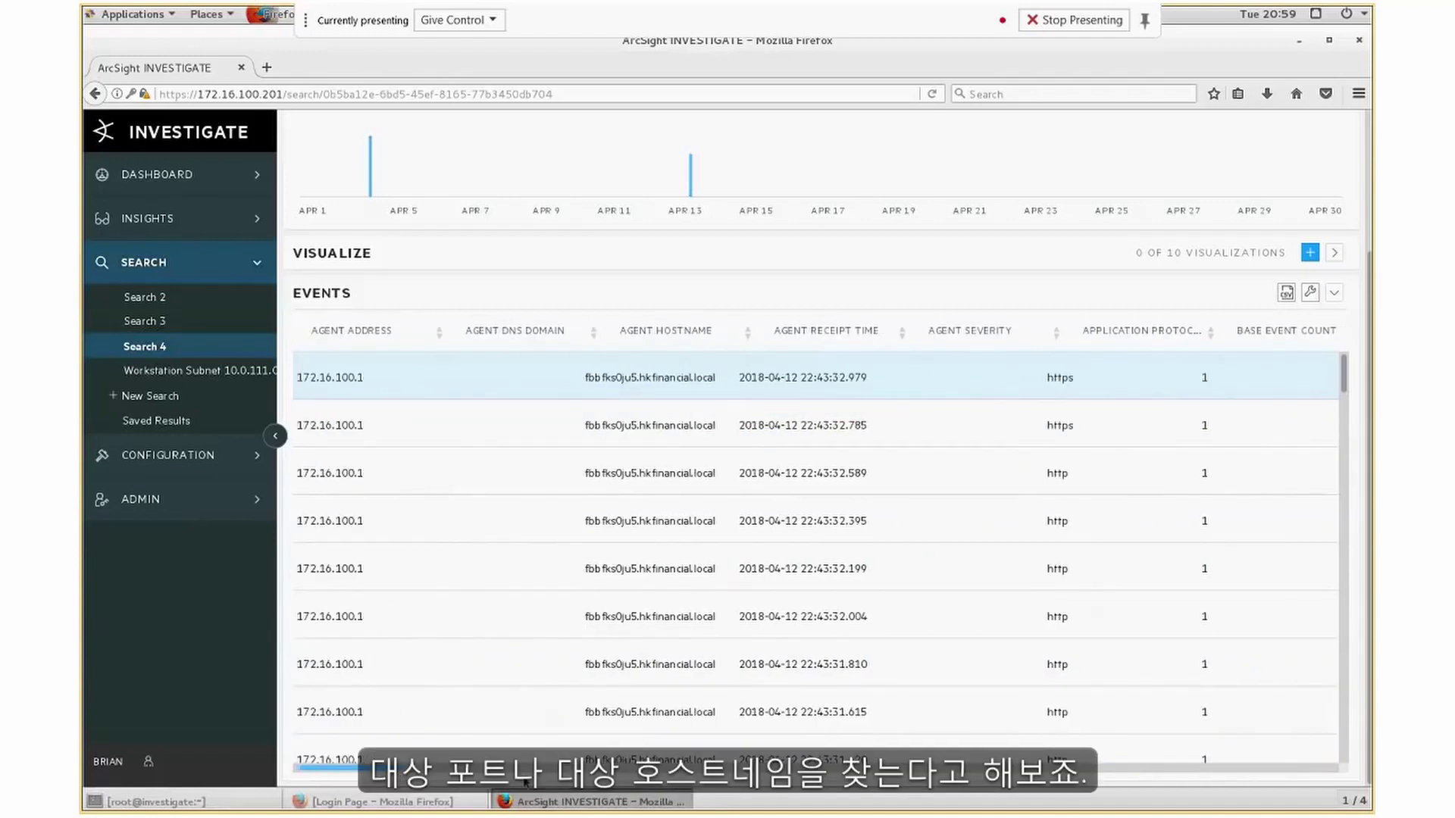
scroll(525, 781, right, 6)
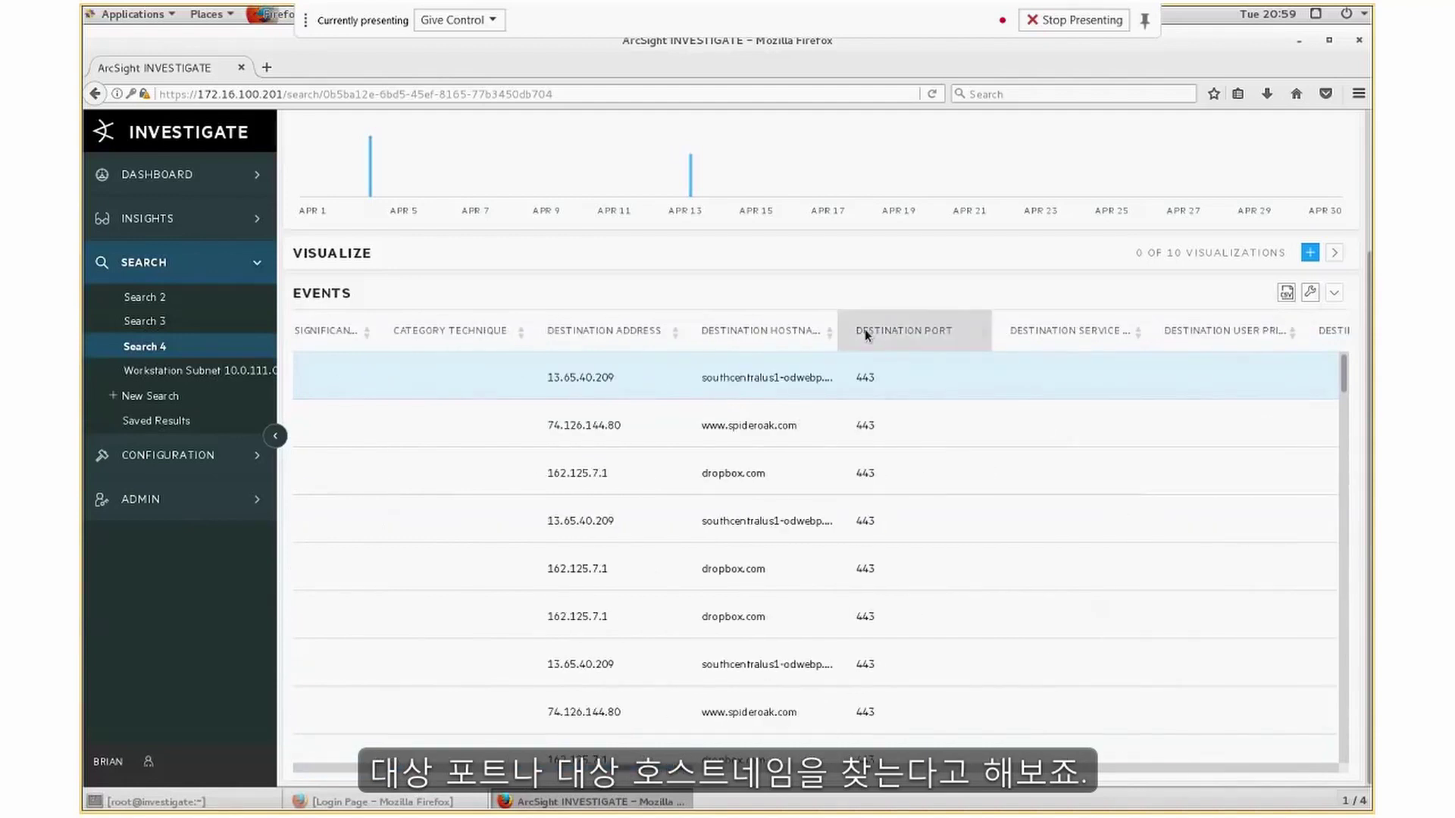
right_click(736, 333)
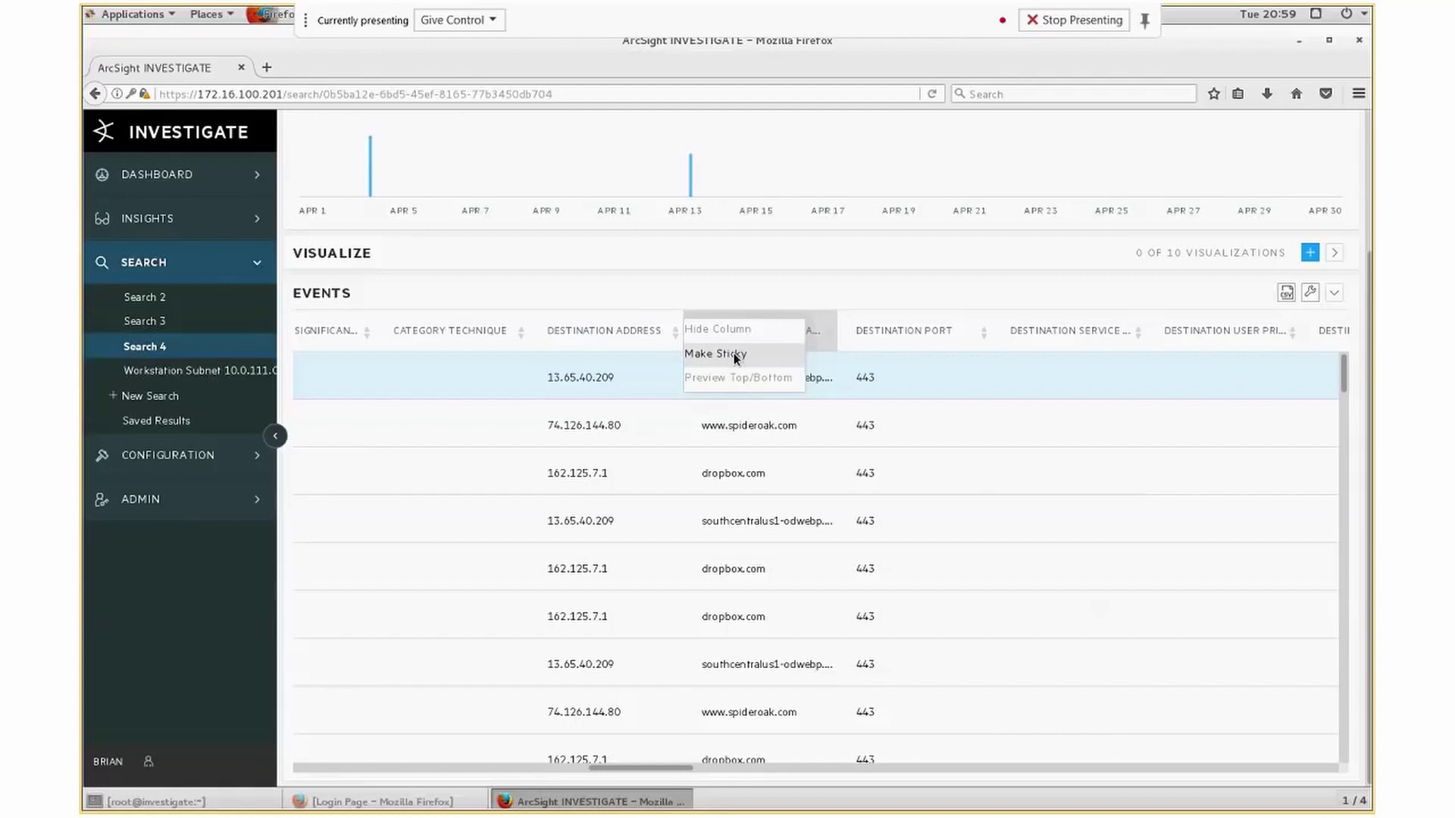
click(733, 354)
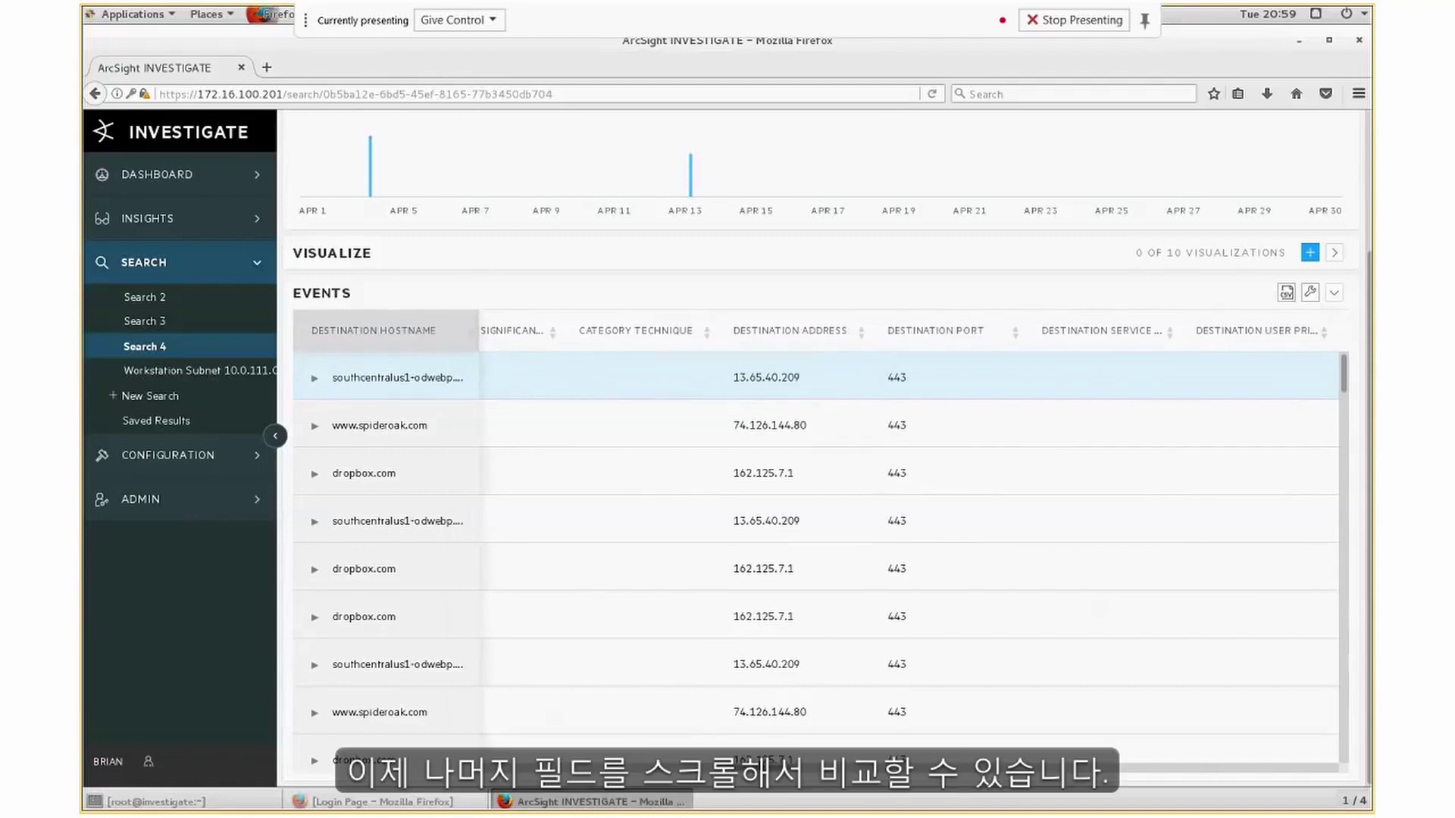
- Make the Destination Address column sticky as well
scroll(562, 772, right, 5)
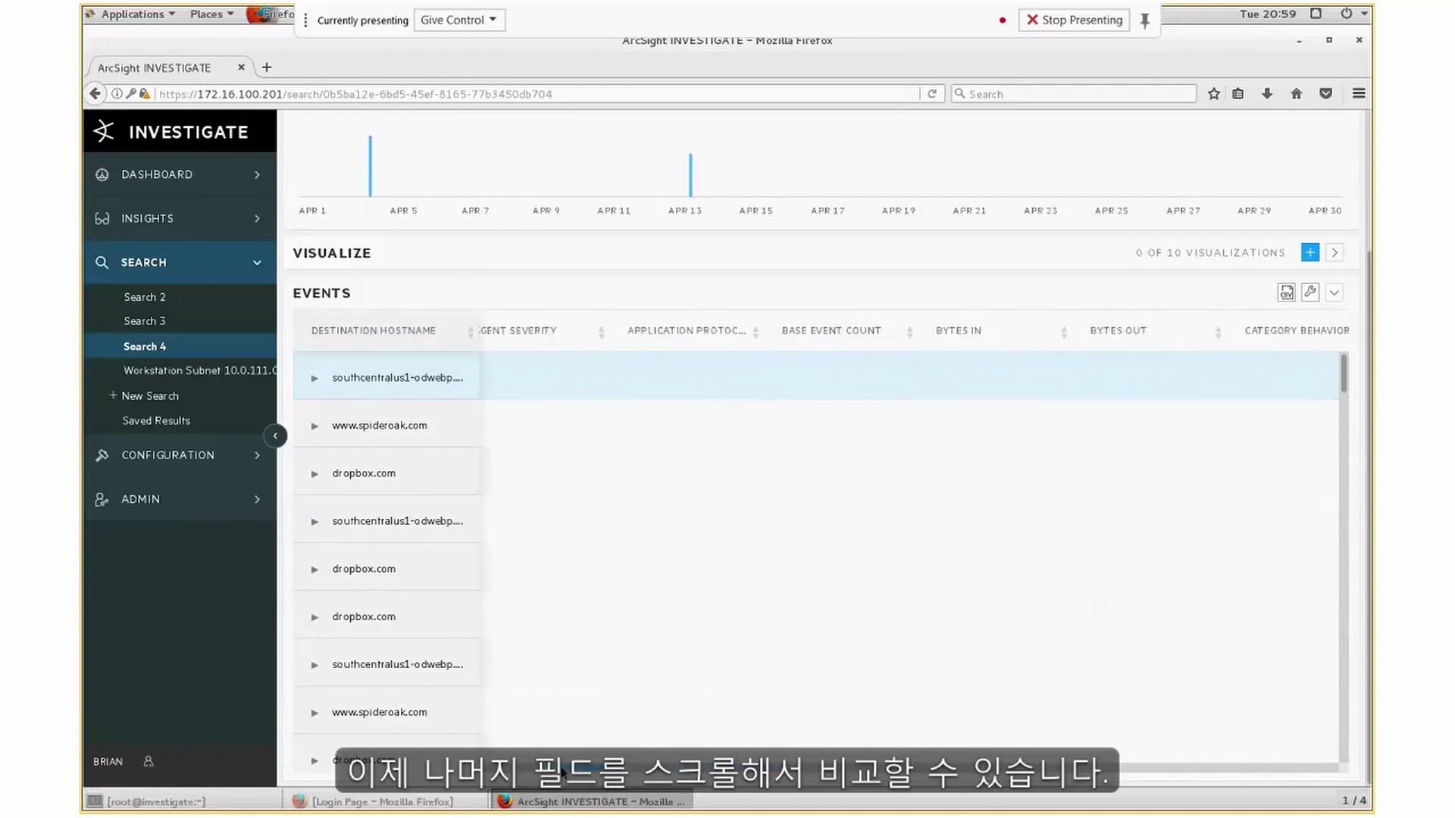
scroll(562, 772, left, 5)
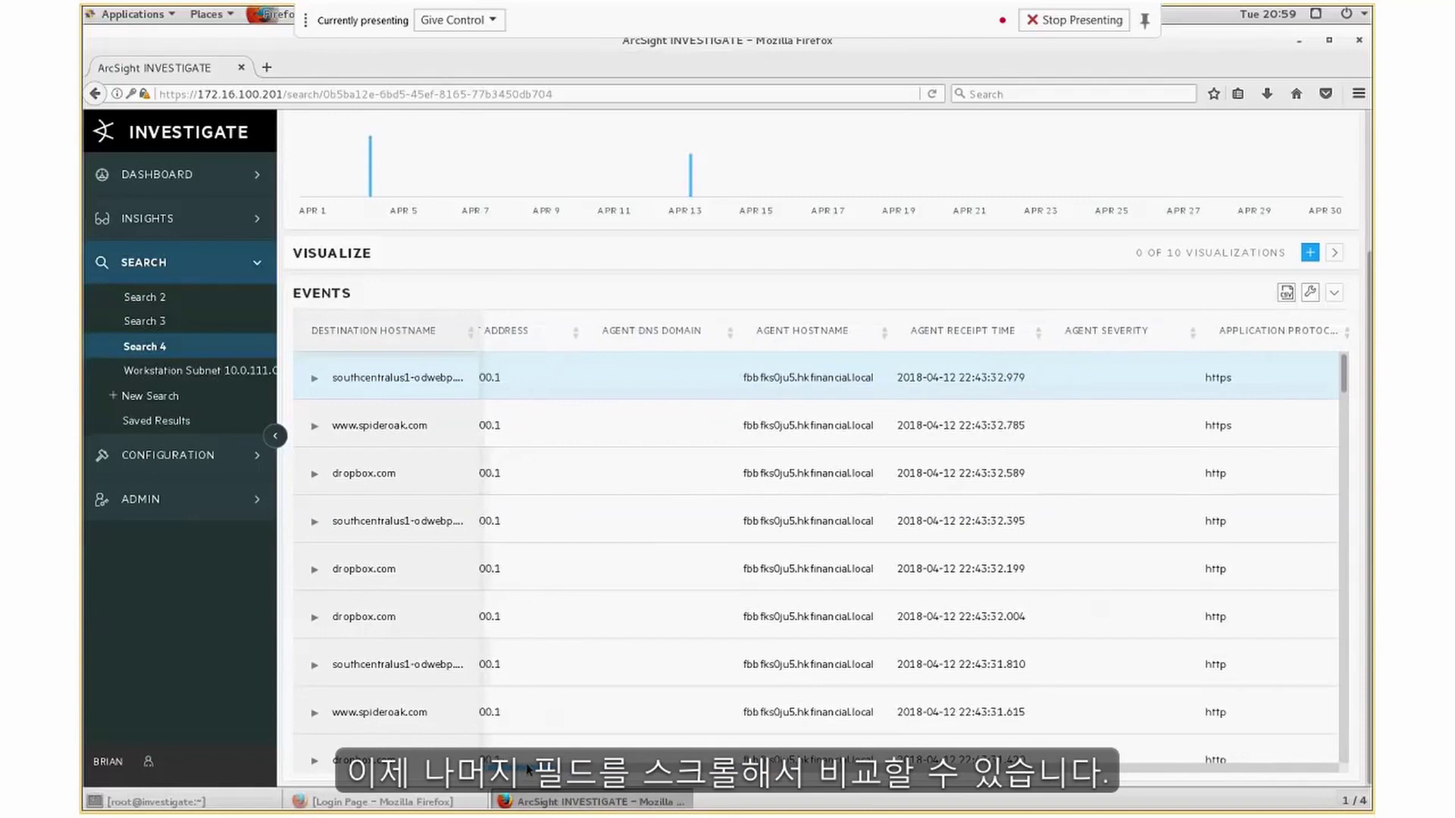
drag(528, 769, 794, 791)
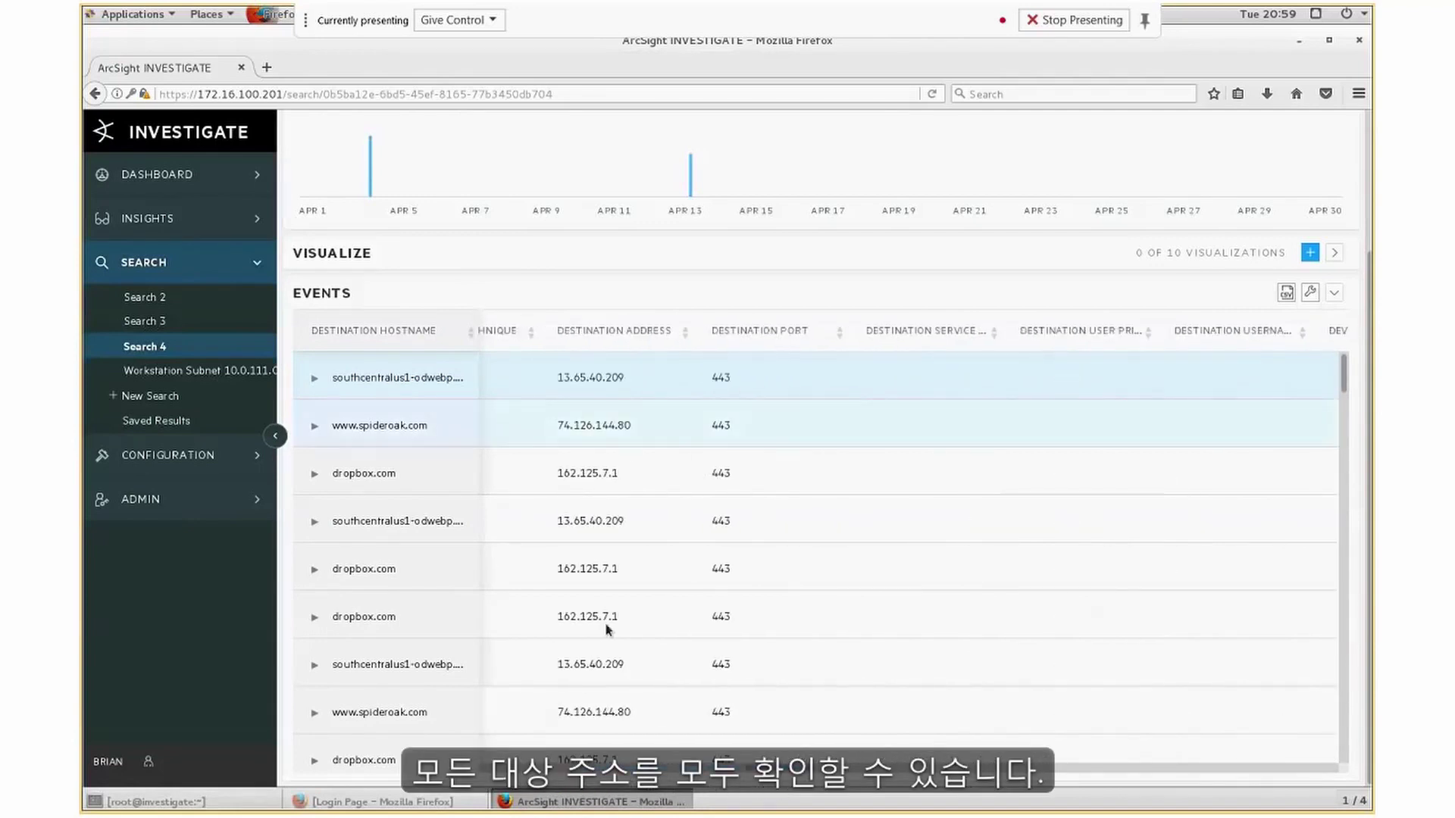
click(592, 333)
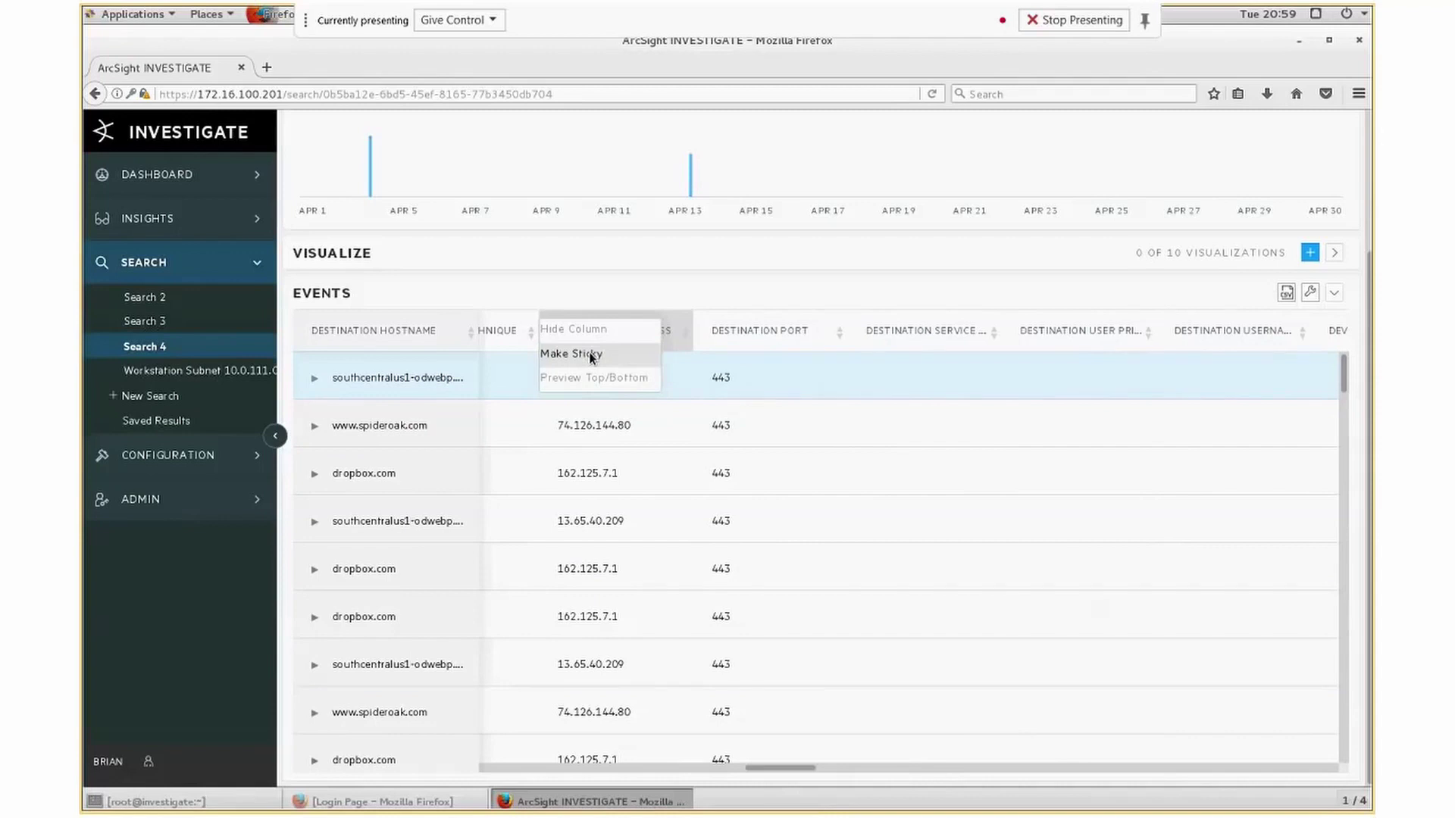
click(591, 358)
drag(874, 773, 1252, 770)
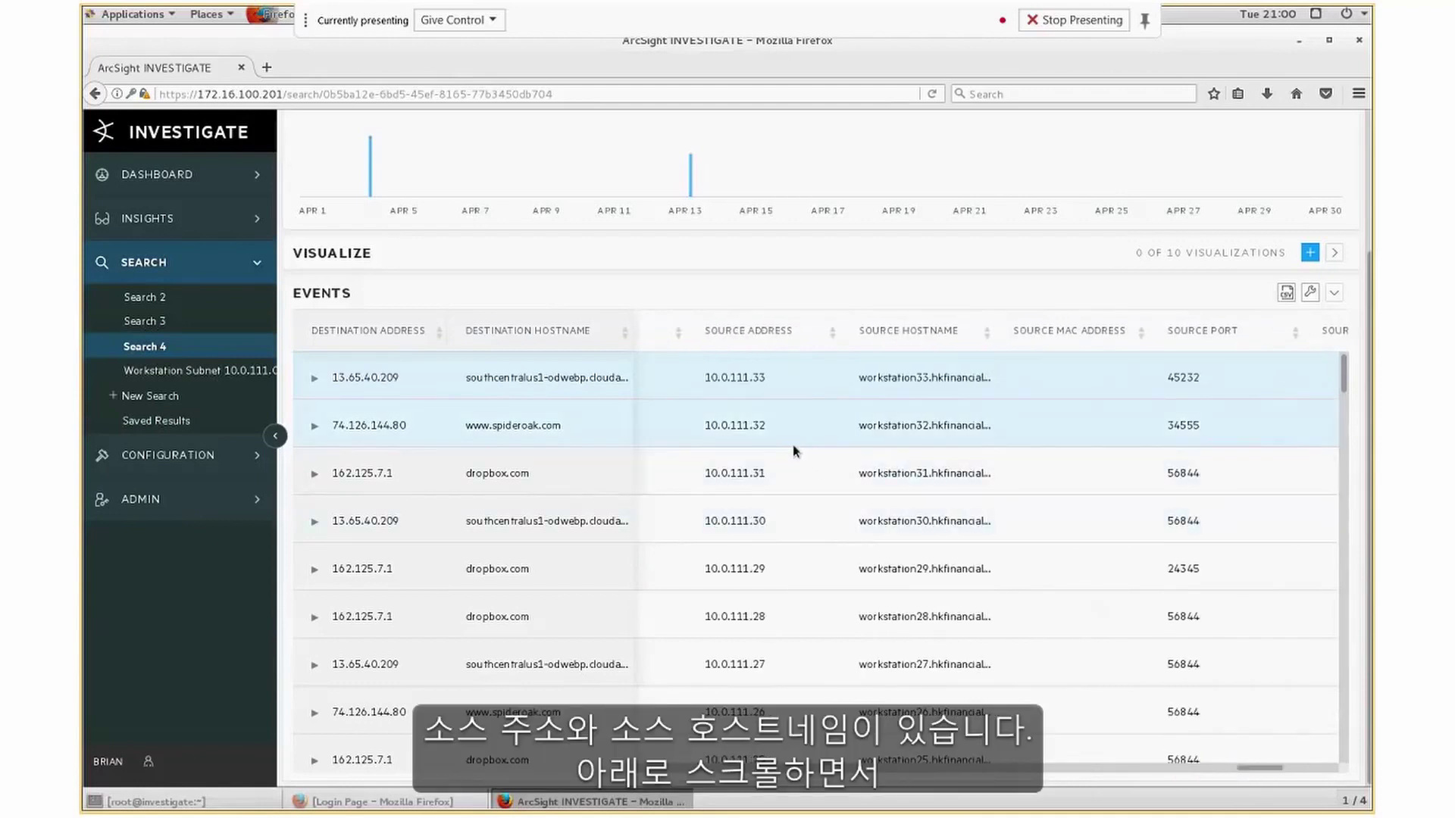
- Pin the Source Address column as sticky
scroll(793, 450, down, 5)
scroll(793, 450, down, 5)
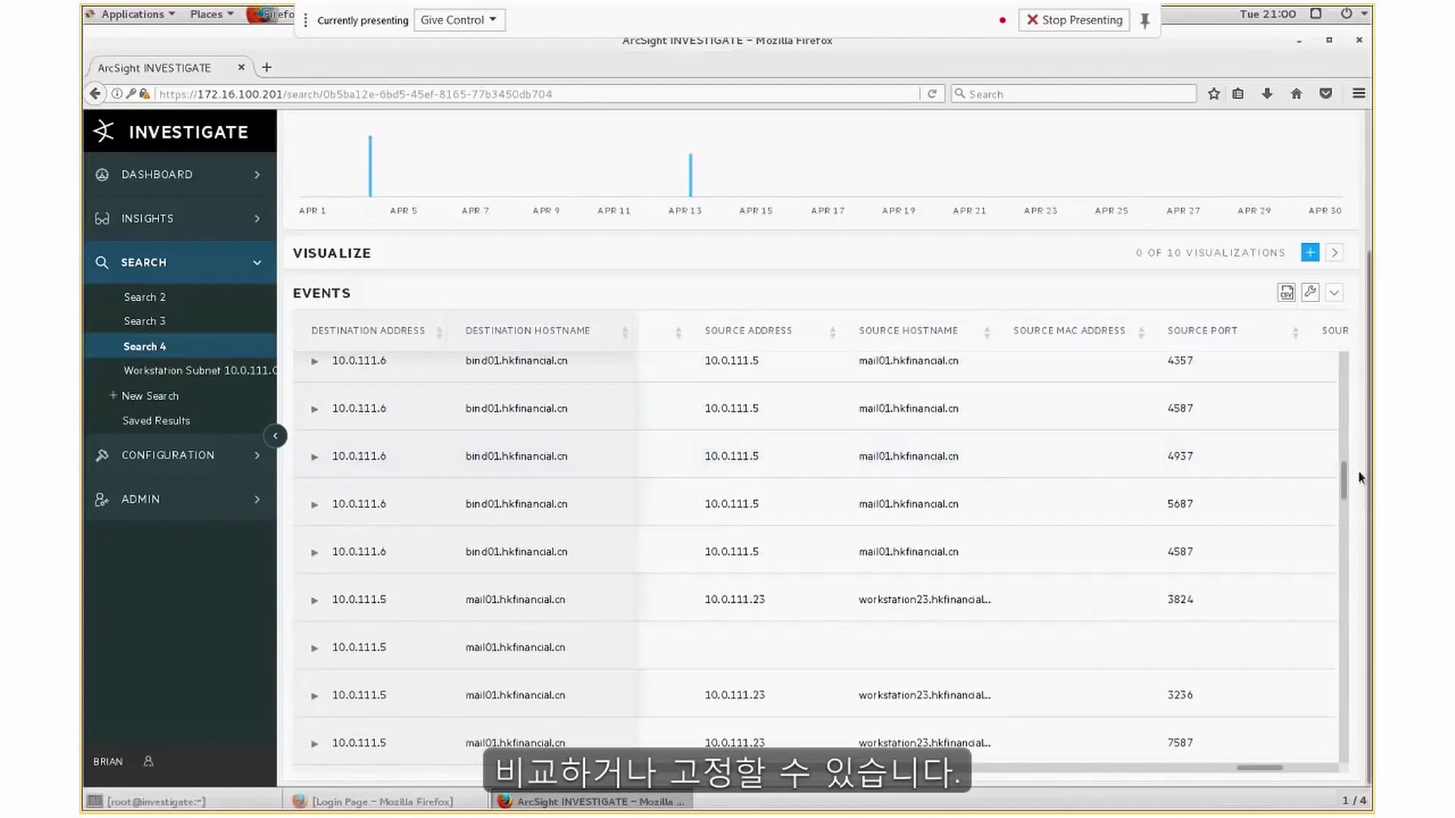
drag(1337, 417, 996, 371)
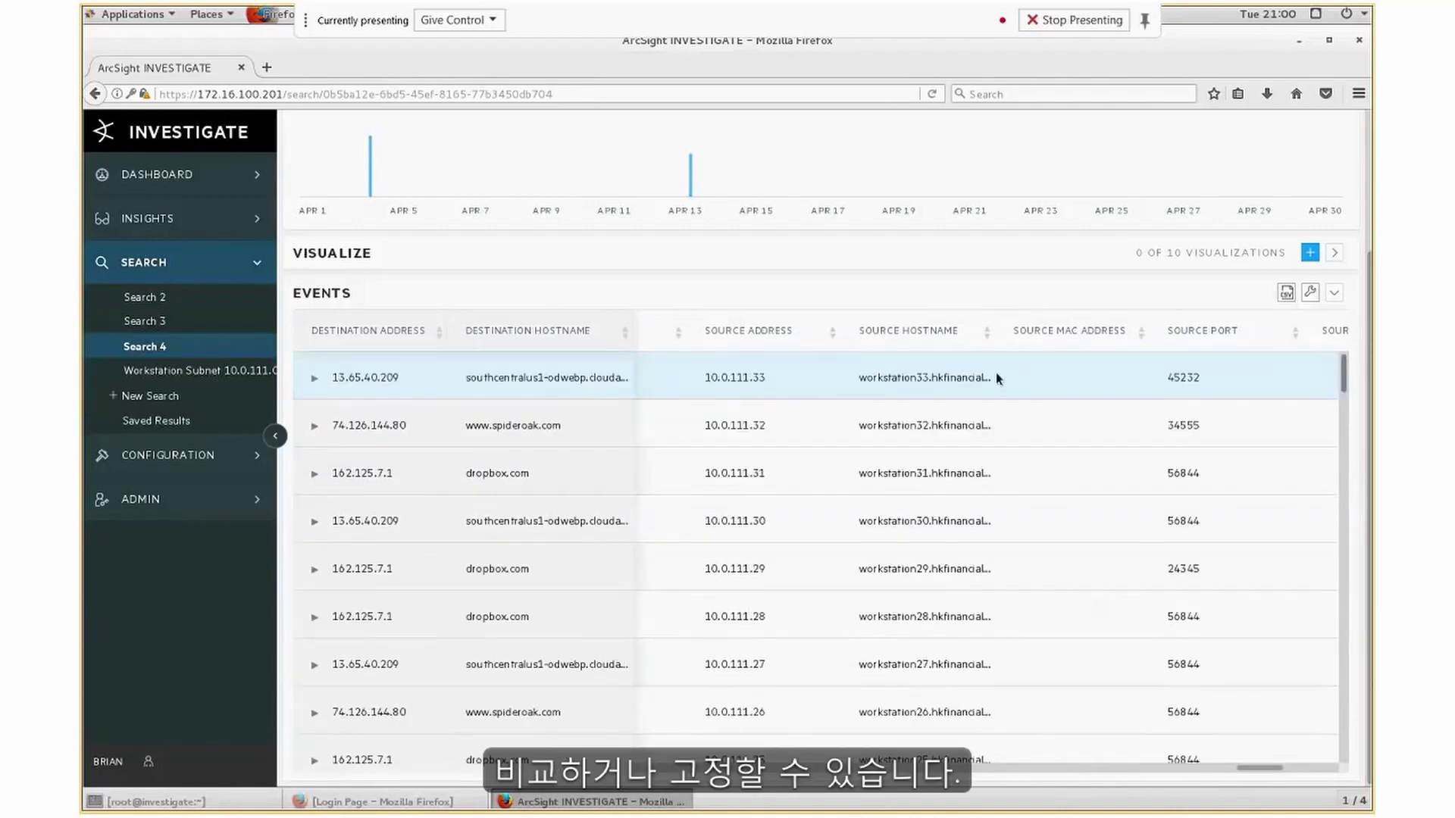
click(725, 332)
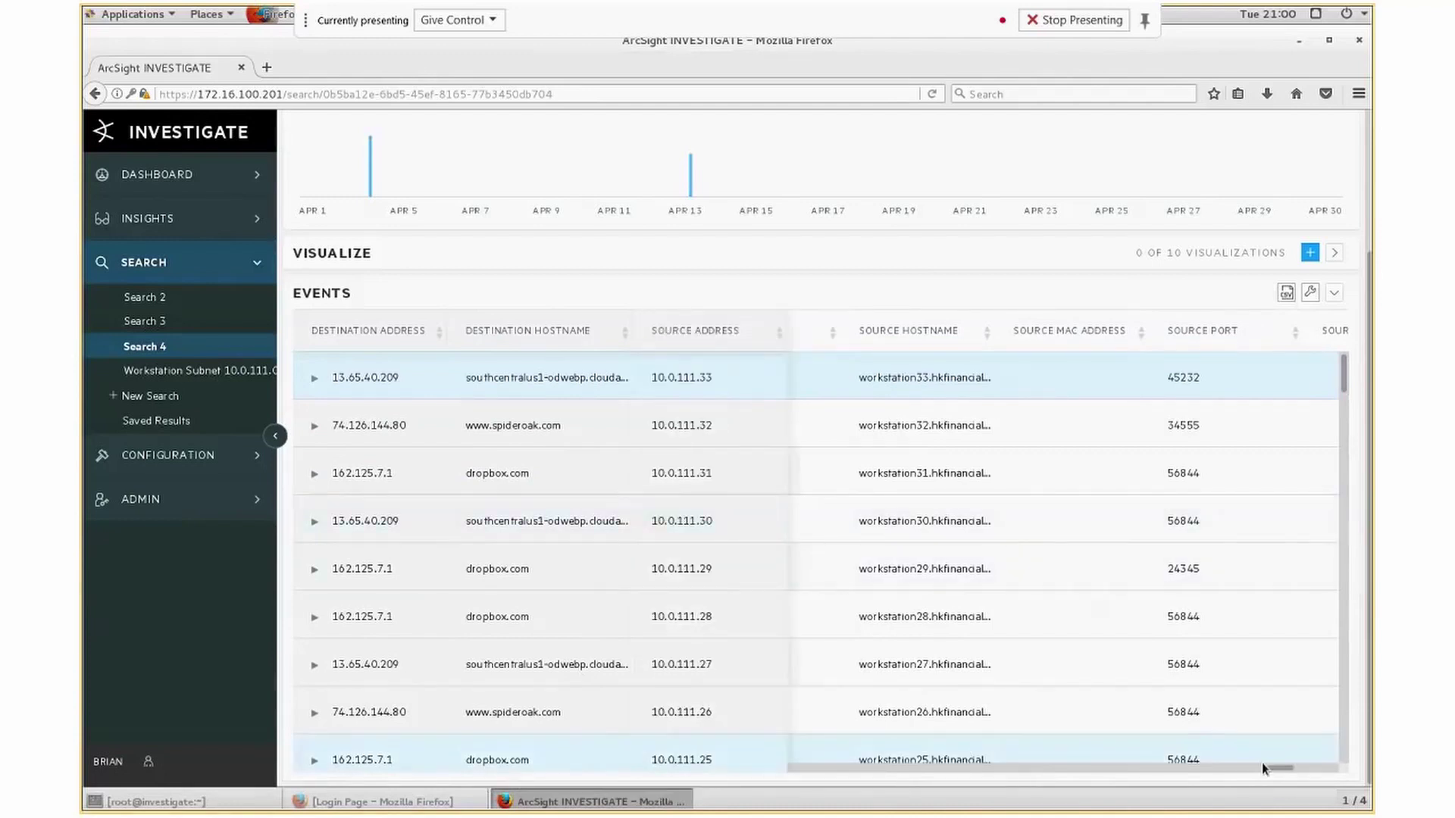
drag(1273, 767, 912, 776)
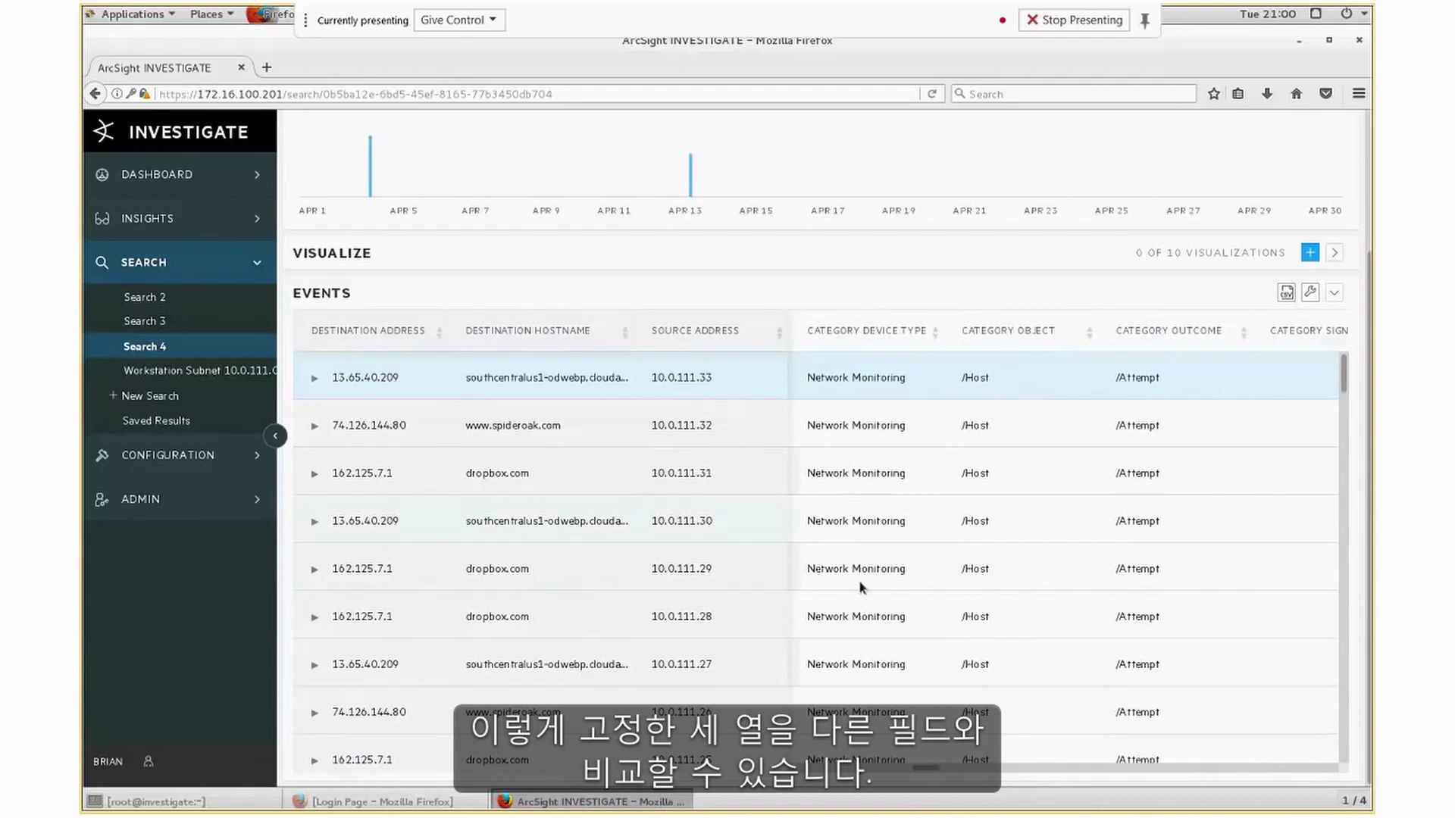
drag(939, 772, 1201, 770)
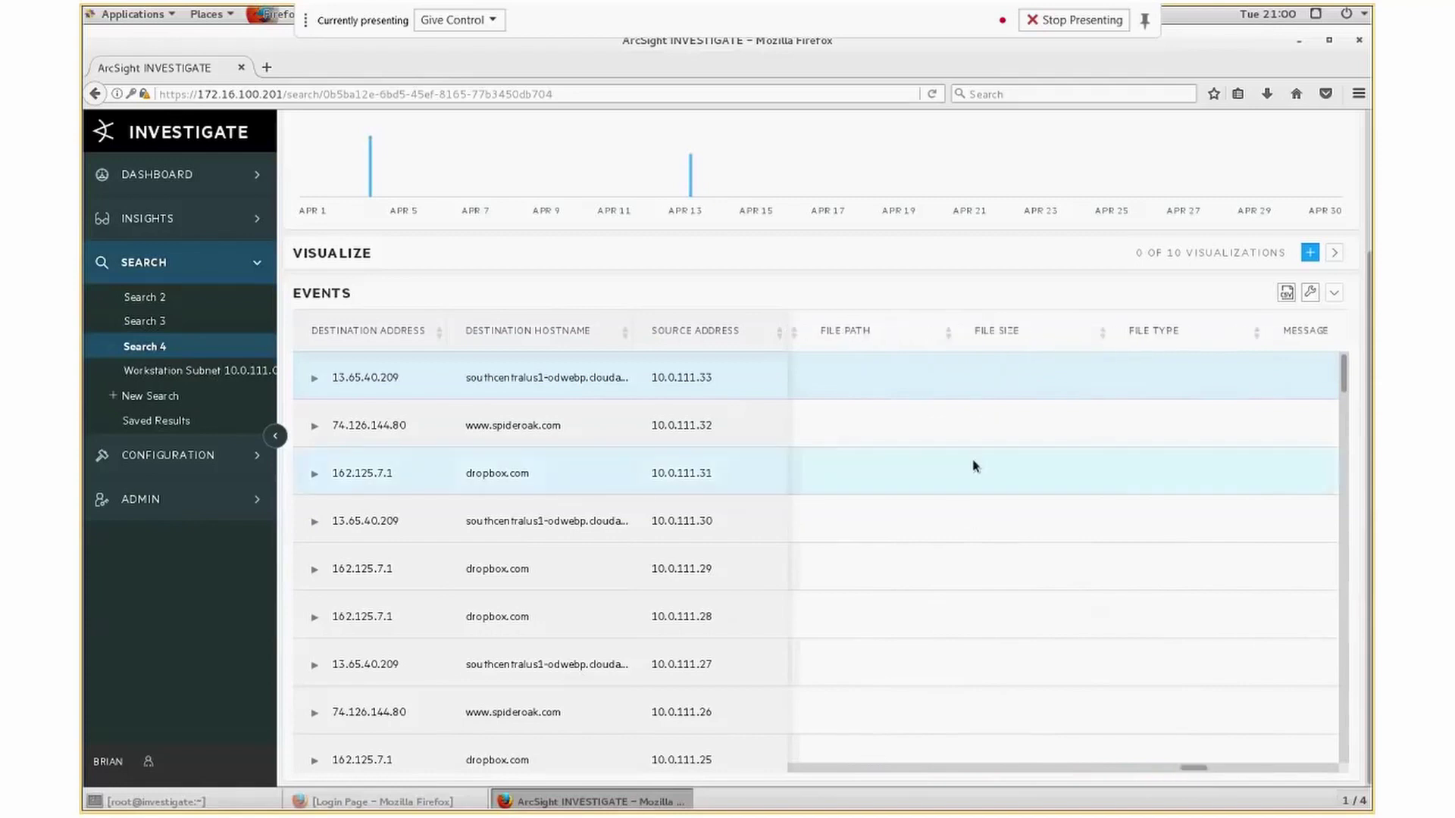
scroll(974, 464, up, 4)
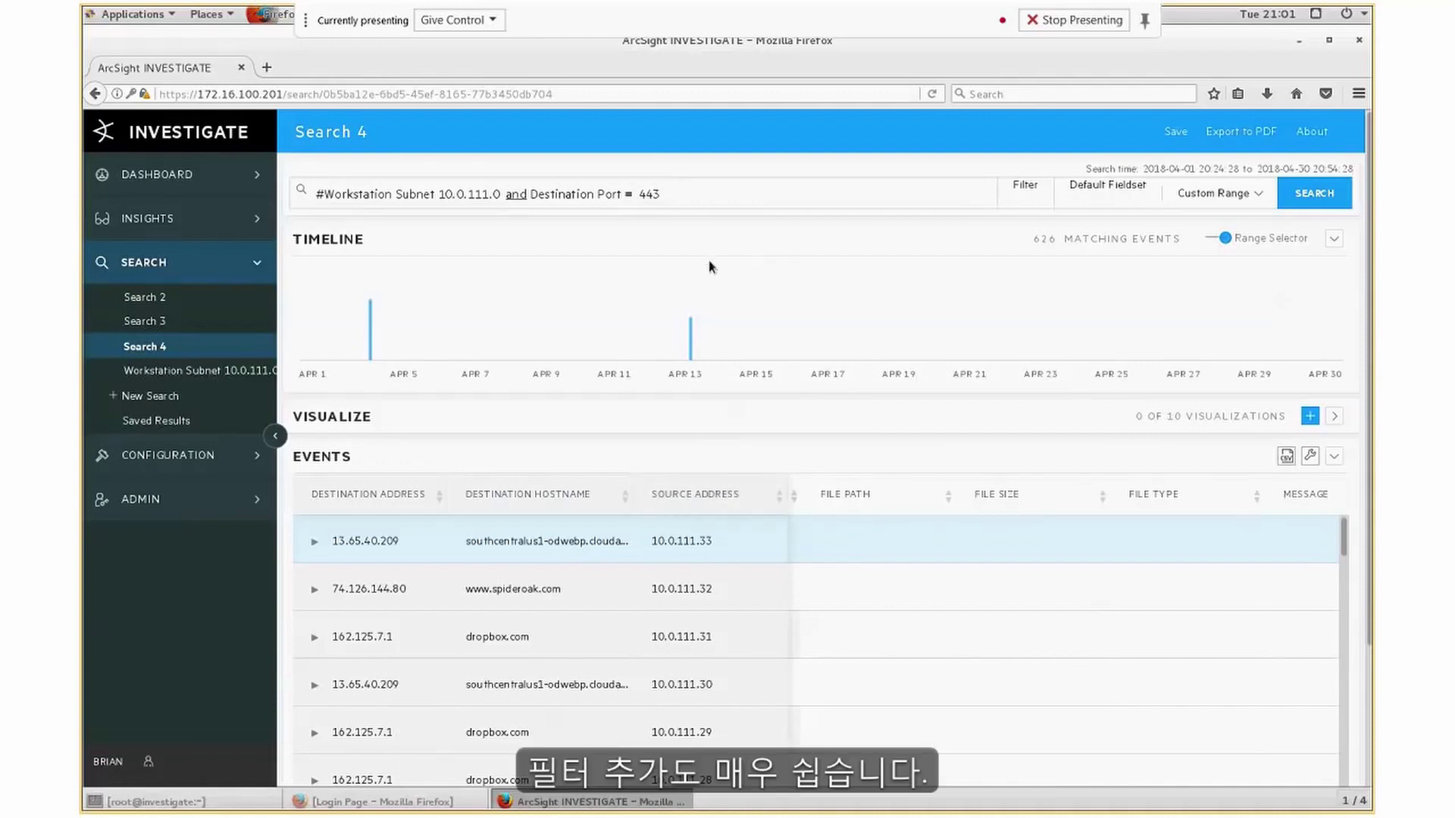
right_click(514, 588)
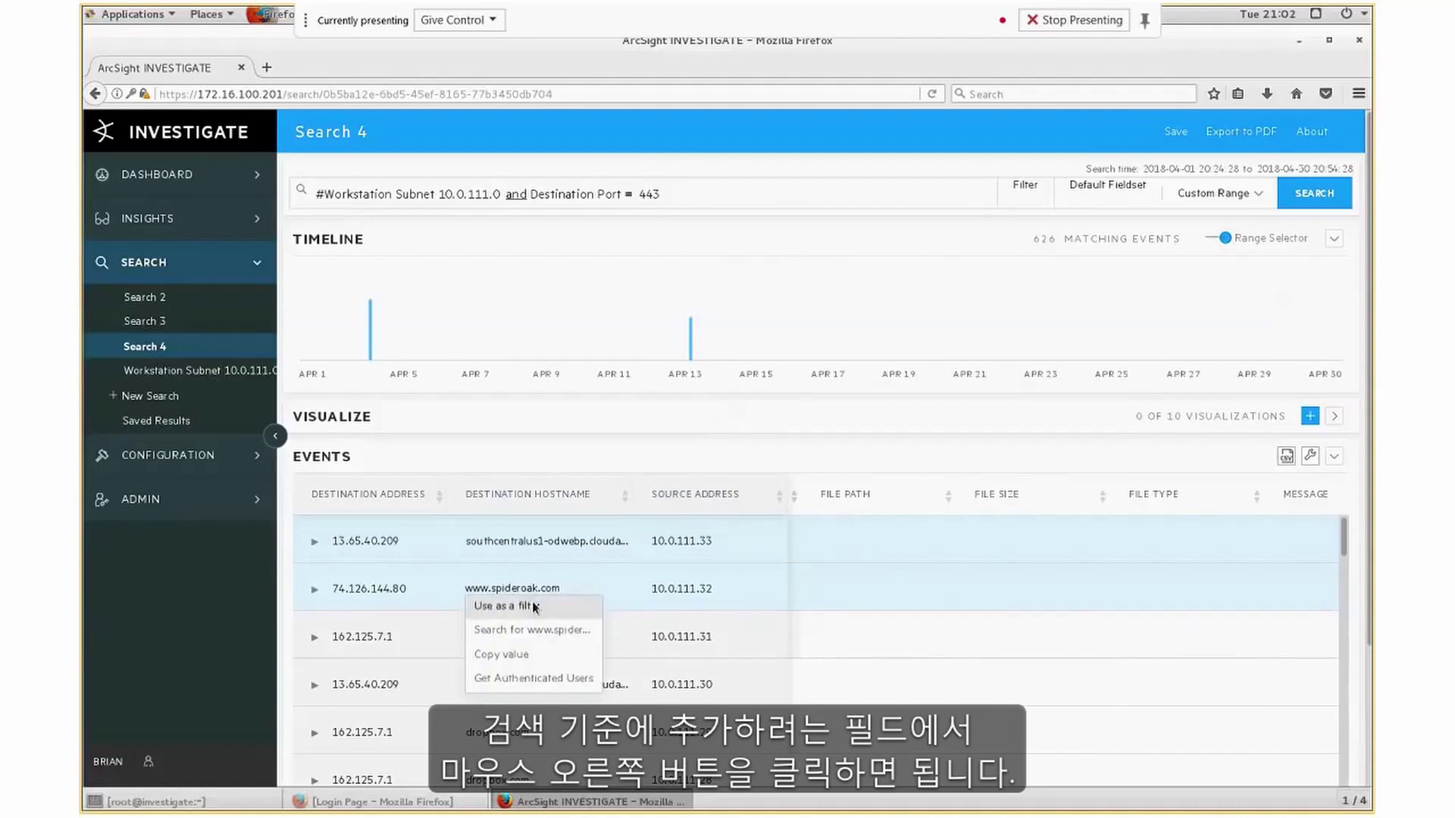